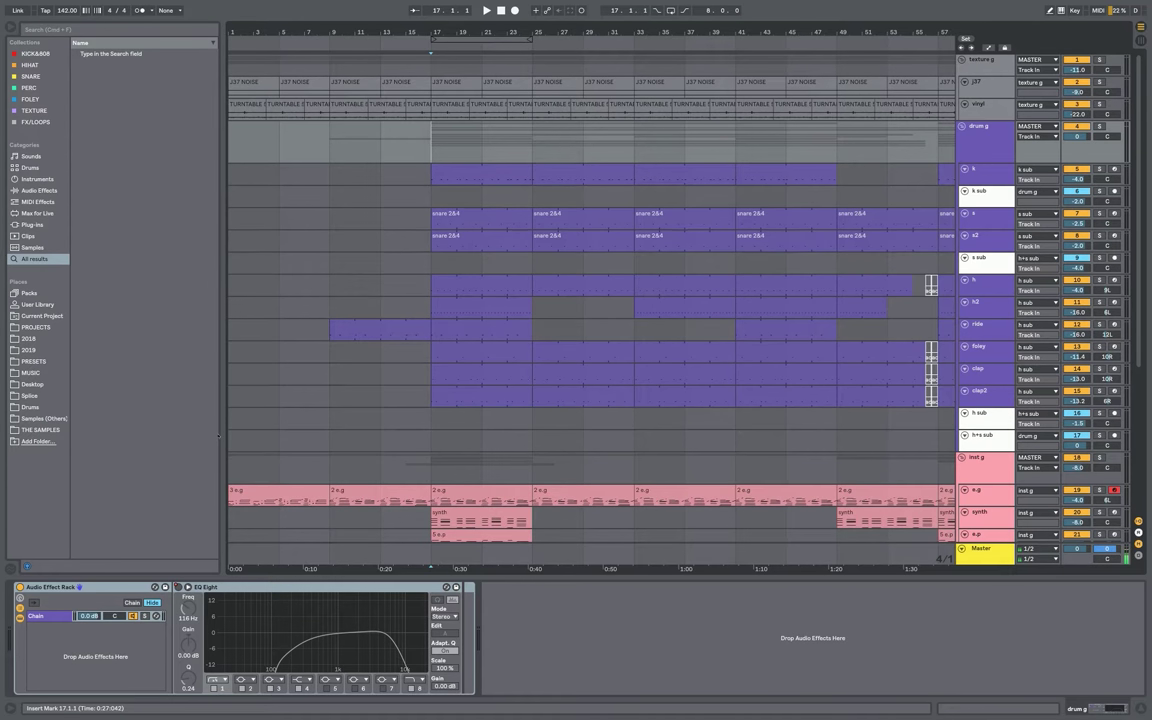
# Highlight the drum group's clips from bar 17 to bar 25 and play the arrangement from bar 17
pyautogui.click(985, 138)
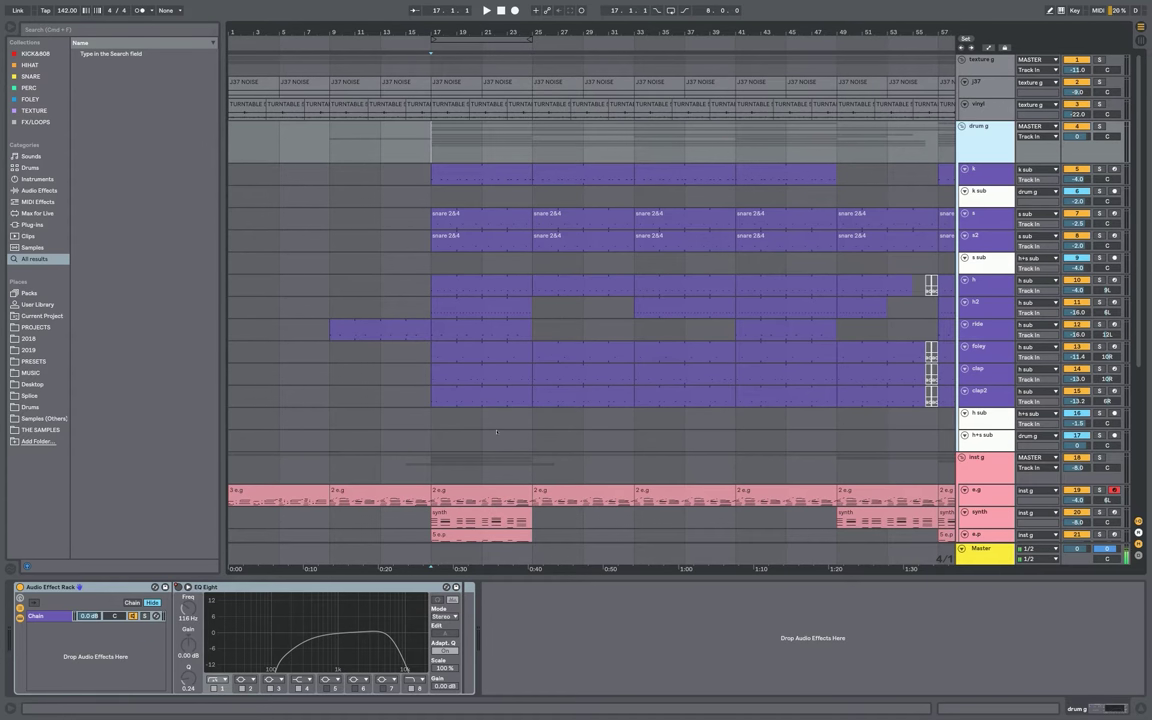
pyautogui.scroll(-1, 452, 152)
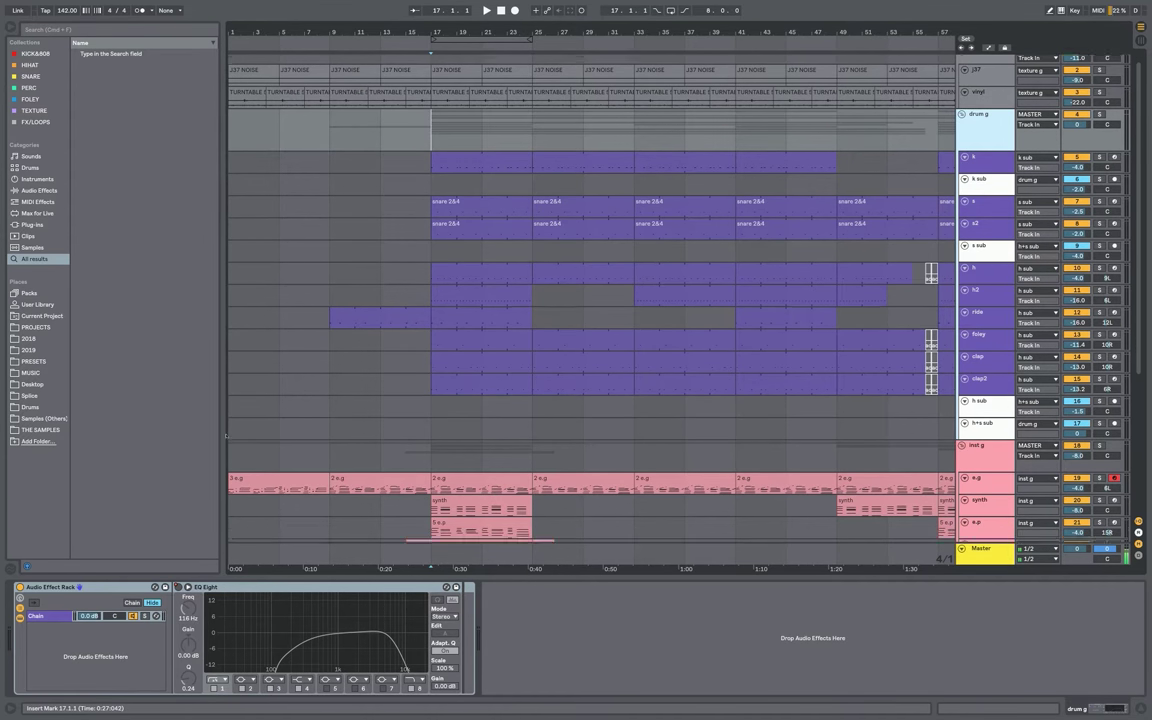
pyautogui.moveTo(440, 120); pyautogui.dragTo(514, 366)
pyautogui.press('Down')
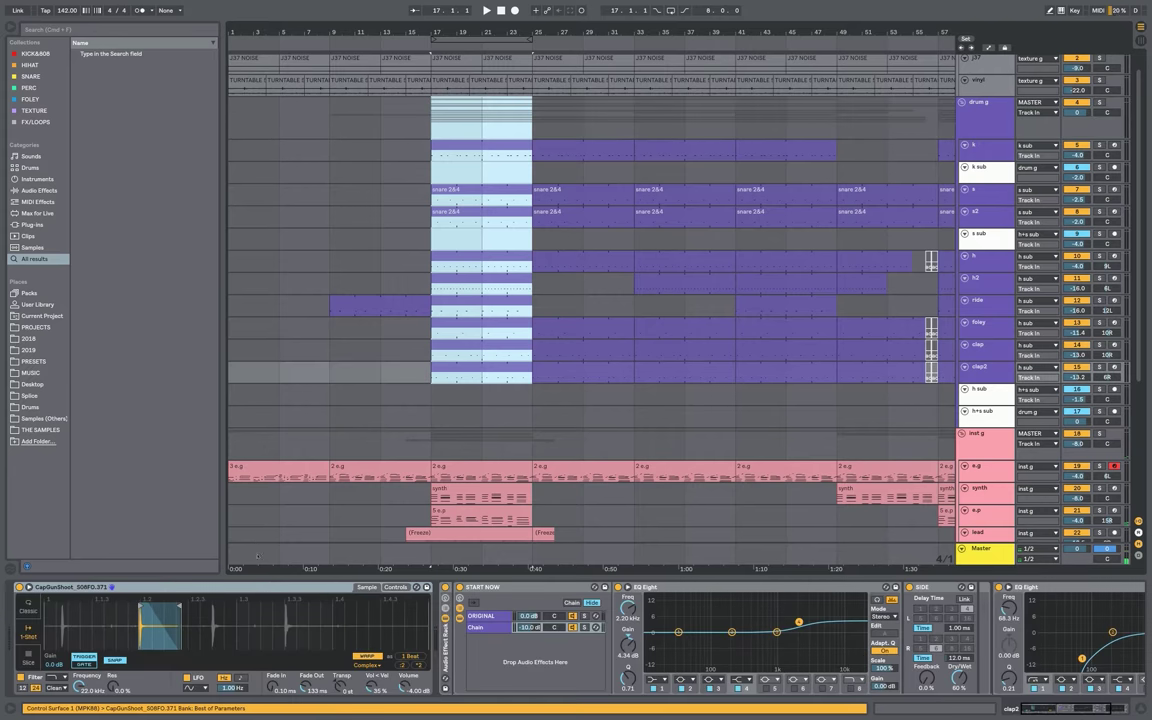
pyautogui.press('Down')
pyautogui.press('space')
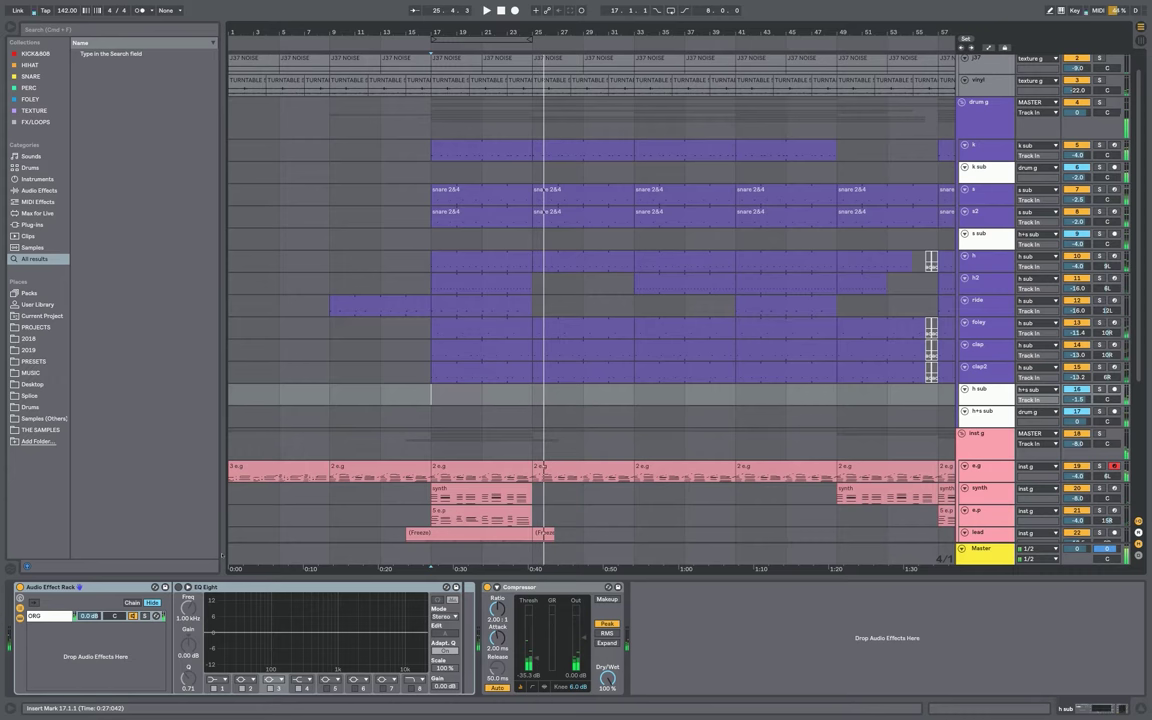
pyautogui.scroll(1, 233, 449)
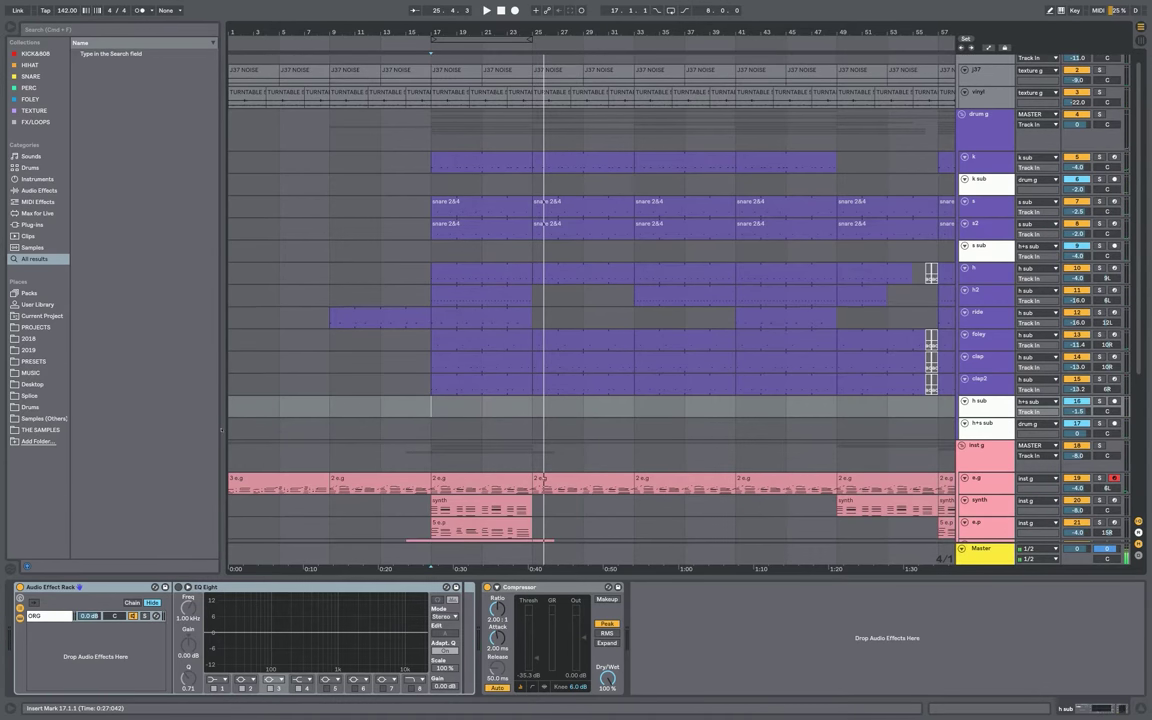
# Highlight the drum section, the instrument group from bar 17 to 37, and the first 808 clip in turn
pyautogui.moveTo(431, 110); pyautogui.dragTo(633, 385)
pyautogui.scroll(-5, 481, 304)
pyautogui.click(431, 277)
pyautogui.moveTo(433, 268); pyautogui.dragTo(684, 420)
pyautogui.scroll(-3, 590, 416)
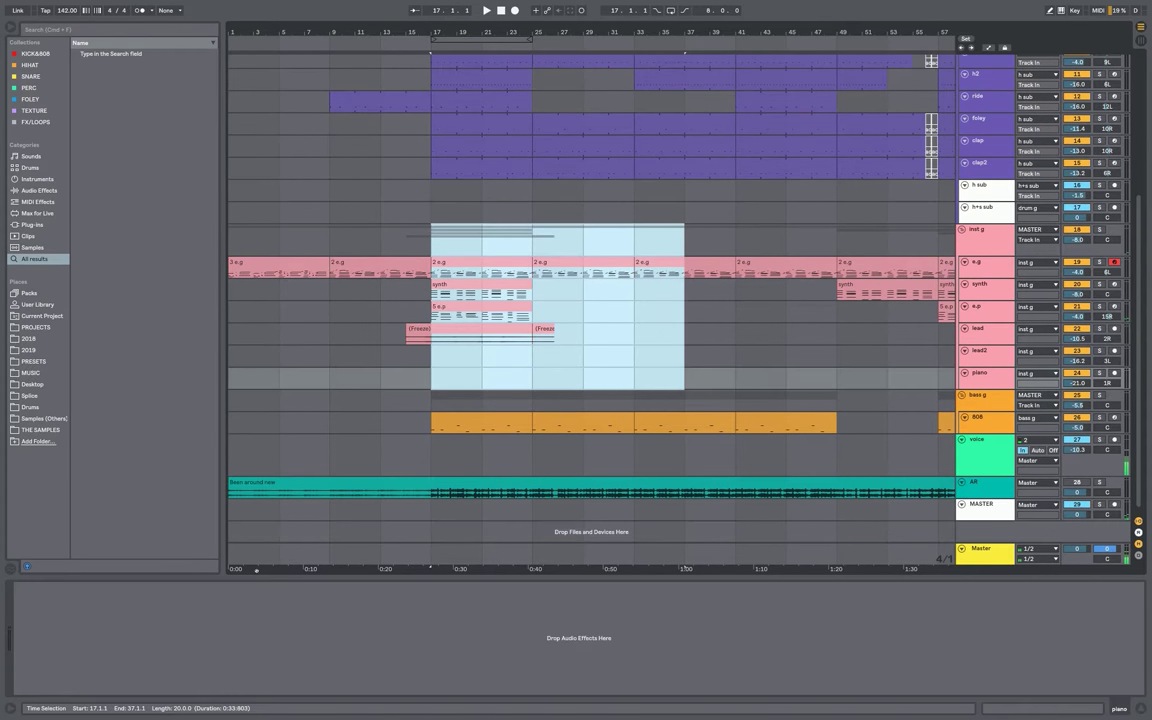
pyautogui.click(481, 416)
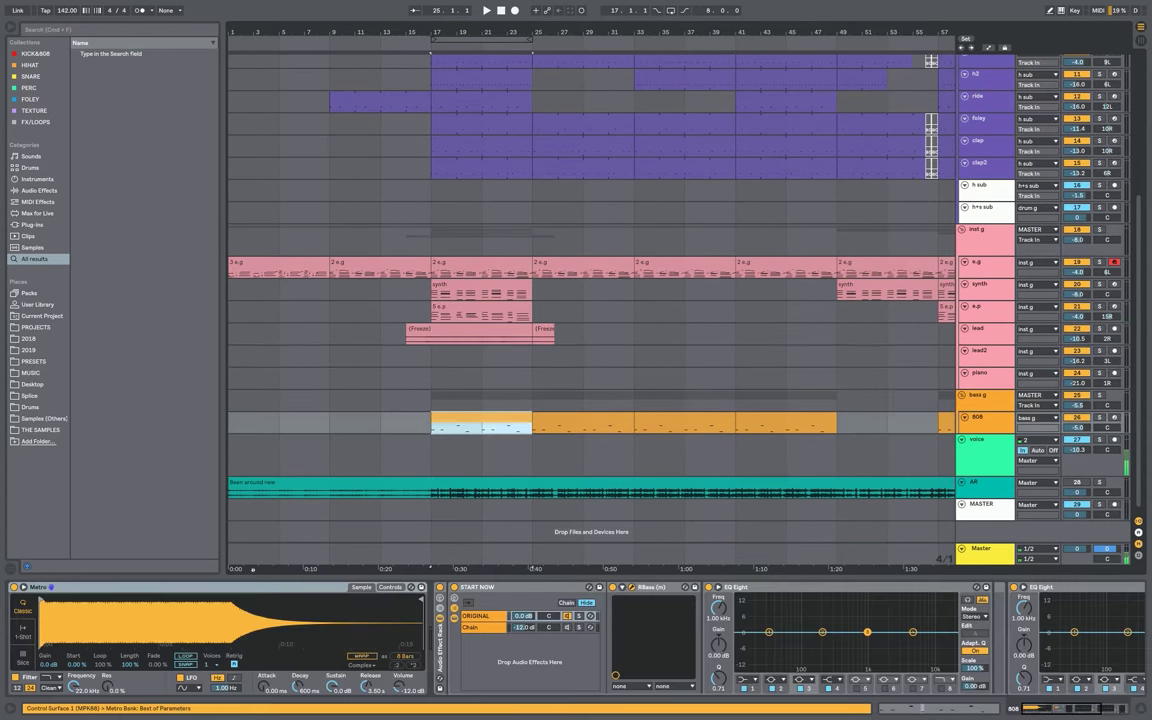
# Select the instrument group's clips from bar 17 to bar 25 and play that section
pyautogui.scroll(4, 481, 400)
pyautogui.moveTo(433, 346); pyautogui.dragTo(532, 465)
pyautogui.press('space')
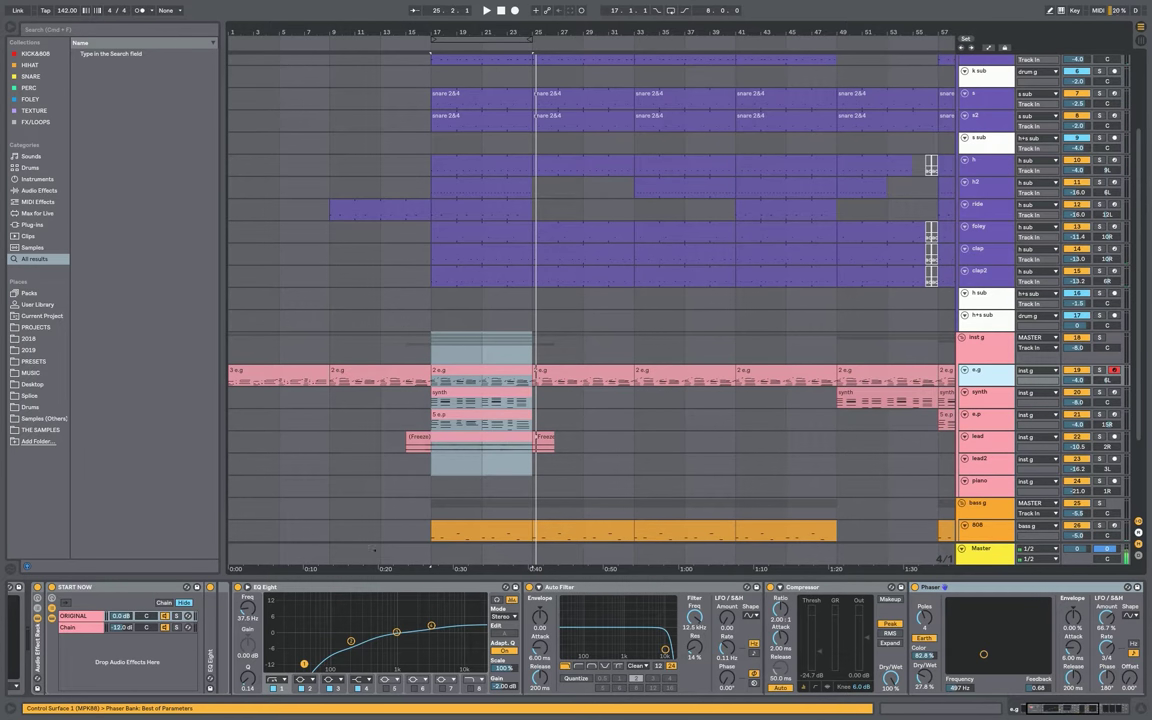
# Select the e.g clip at bar 17 and step down through the synth, e.p and frozen lead clips
pyautogui.moveTo(432, 354); pyautogui.dragTo(527, 446)
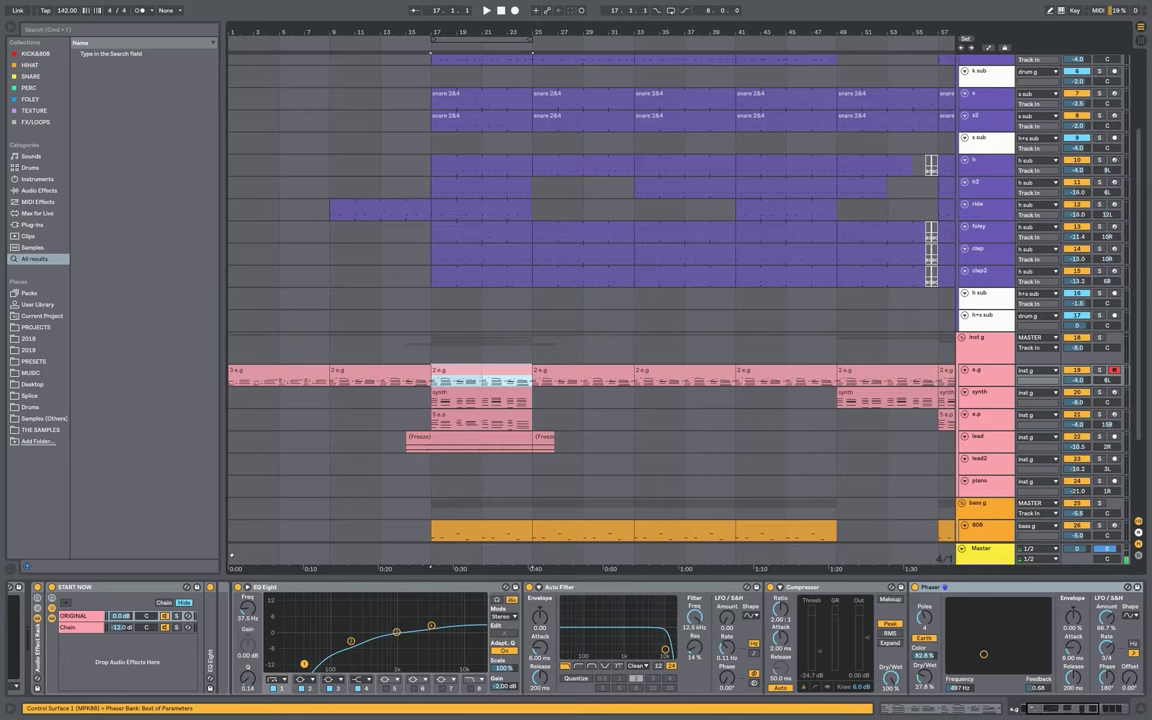
pyautogui.press('Down')
pyautogui.press('Down')
pyautogui.press('Down')
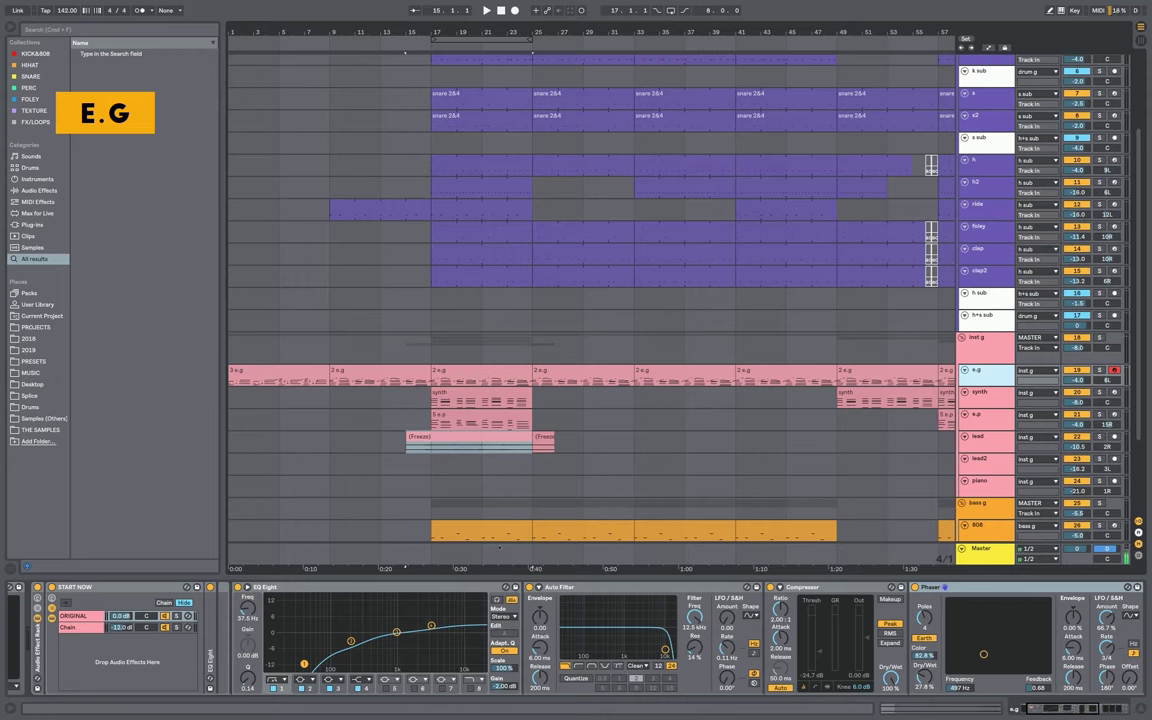
# Open the e.g track's Kontakt 5 instrument and look through its effect chain as far as MStereoSpread
pyautogui.scroll(3, 207, 684)
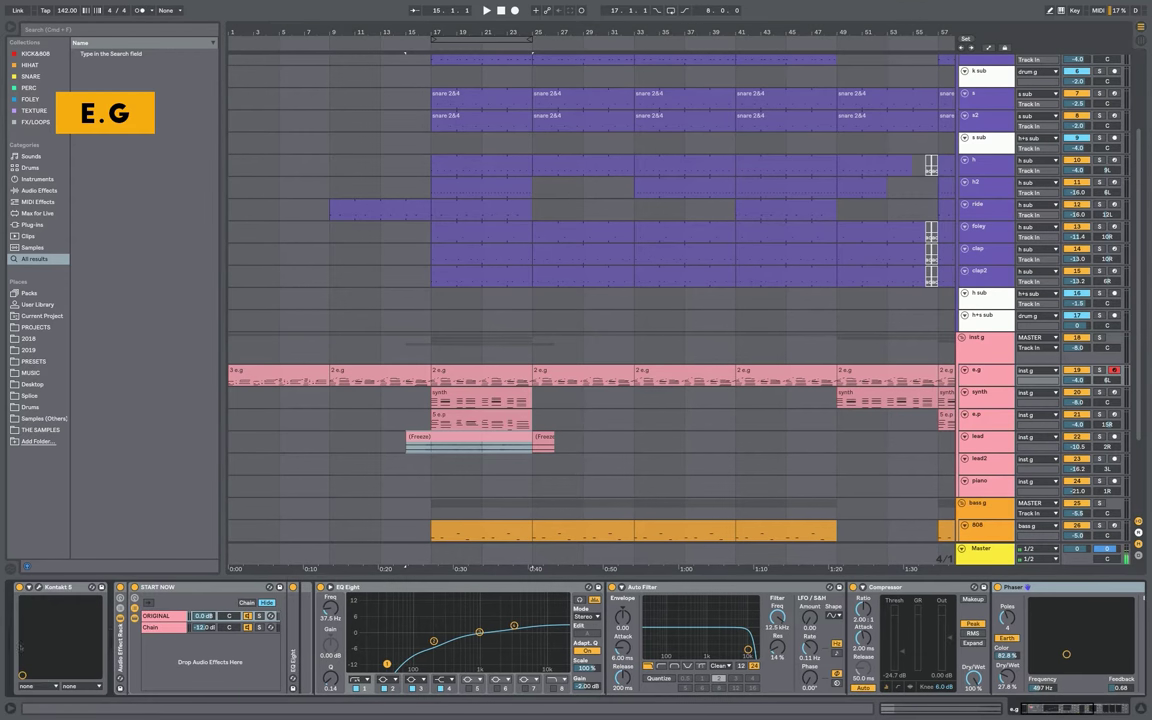
pyautogui.click(39, 587)
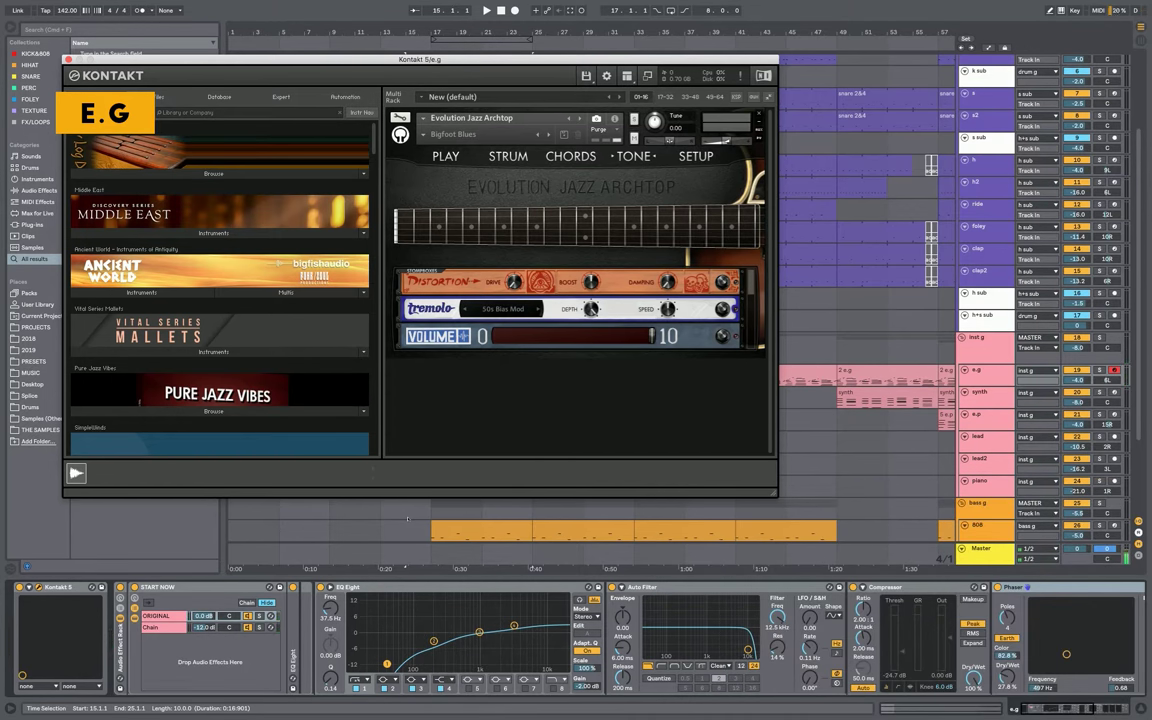
pyautogui.hscroll(3, 285, 691)
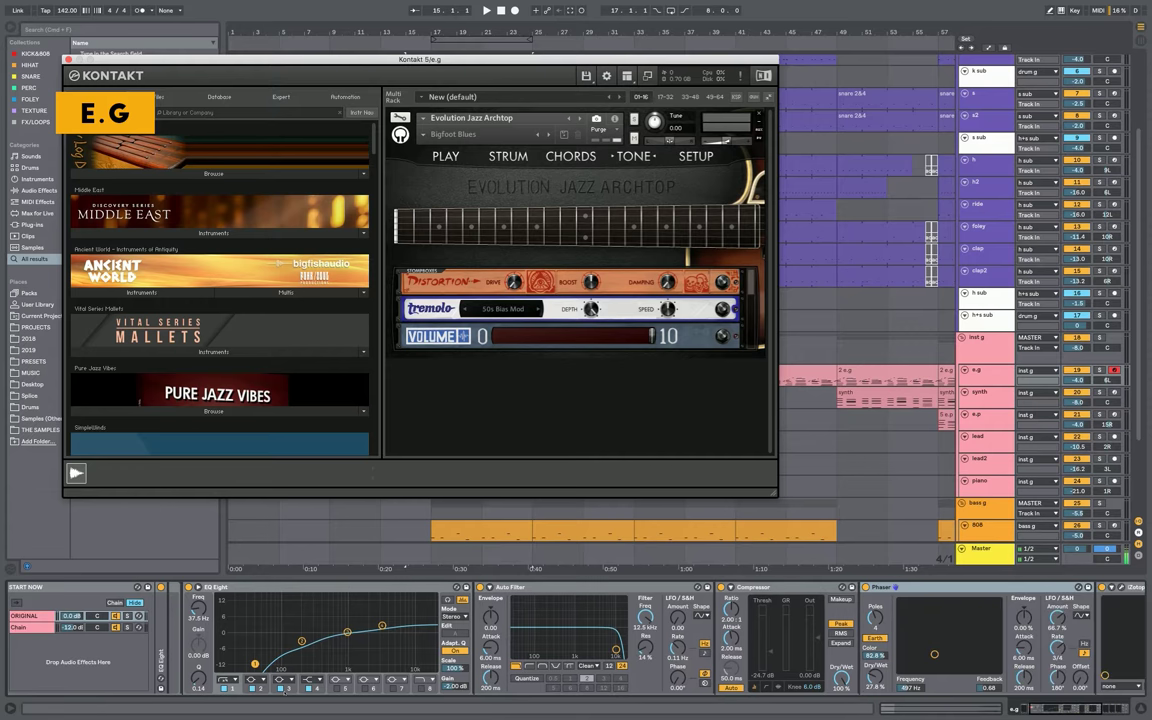
pyautogui.hscroll(-3, 161, 661)
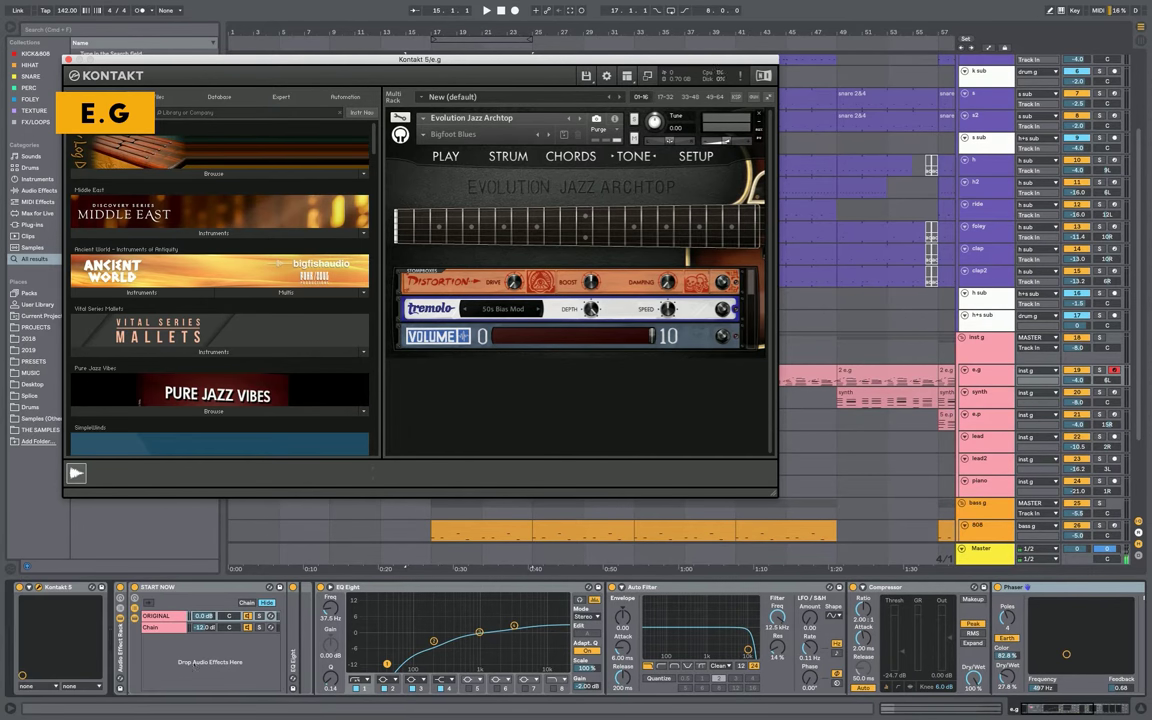
pyautogui.hscroll(1, 519, 640)
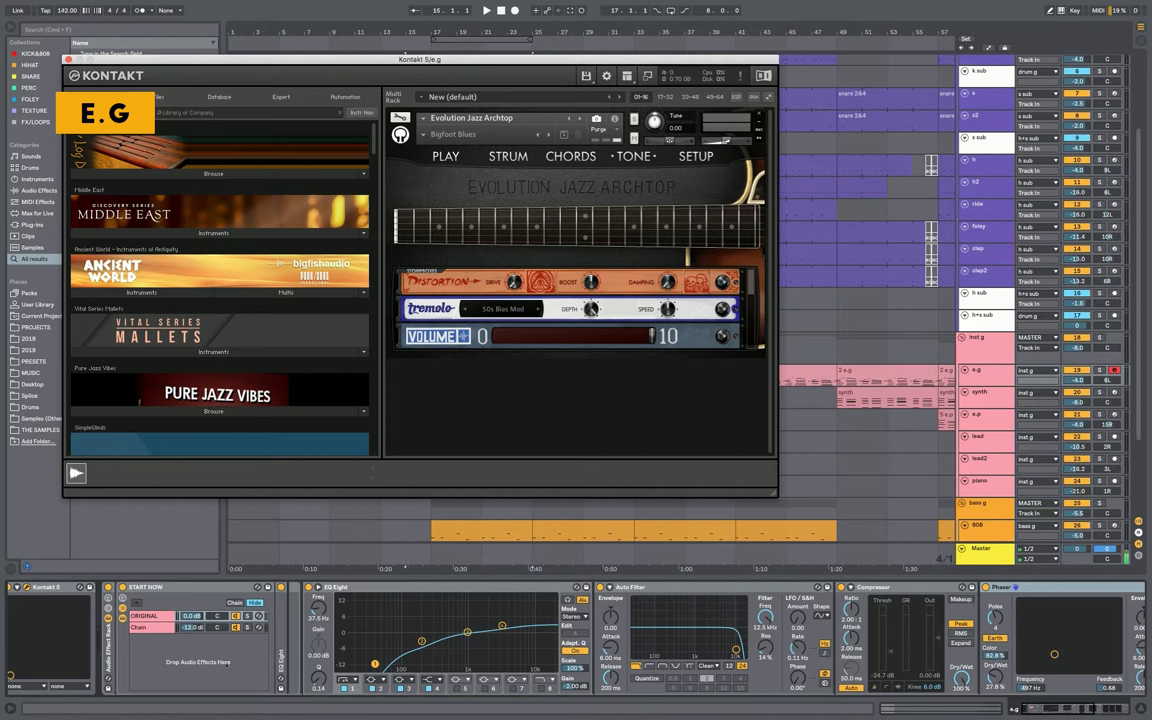
pyautogui.hscroll(12, 519, 640)
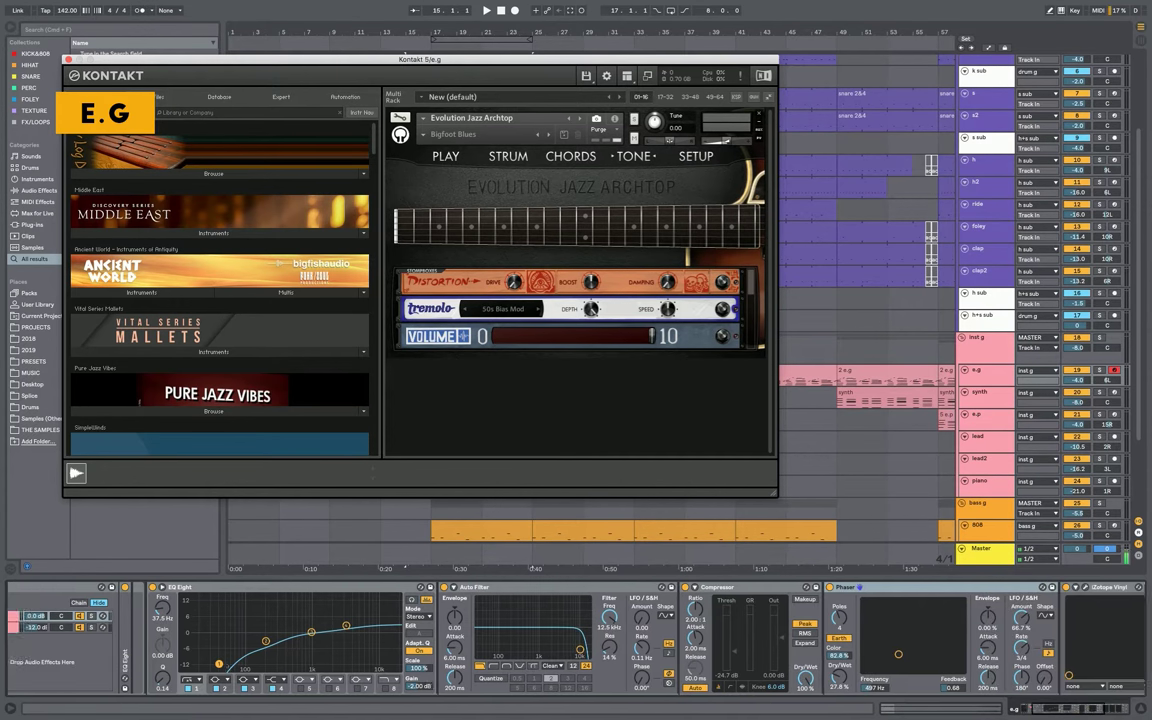
pyautogui.press('Right')
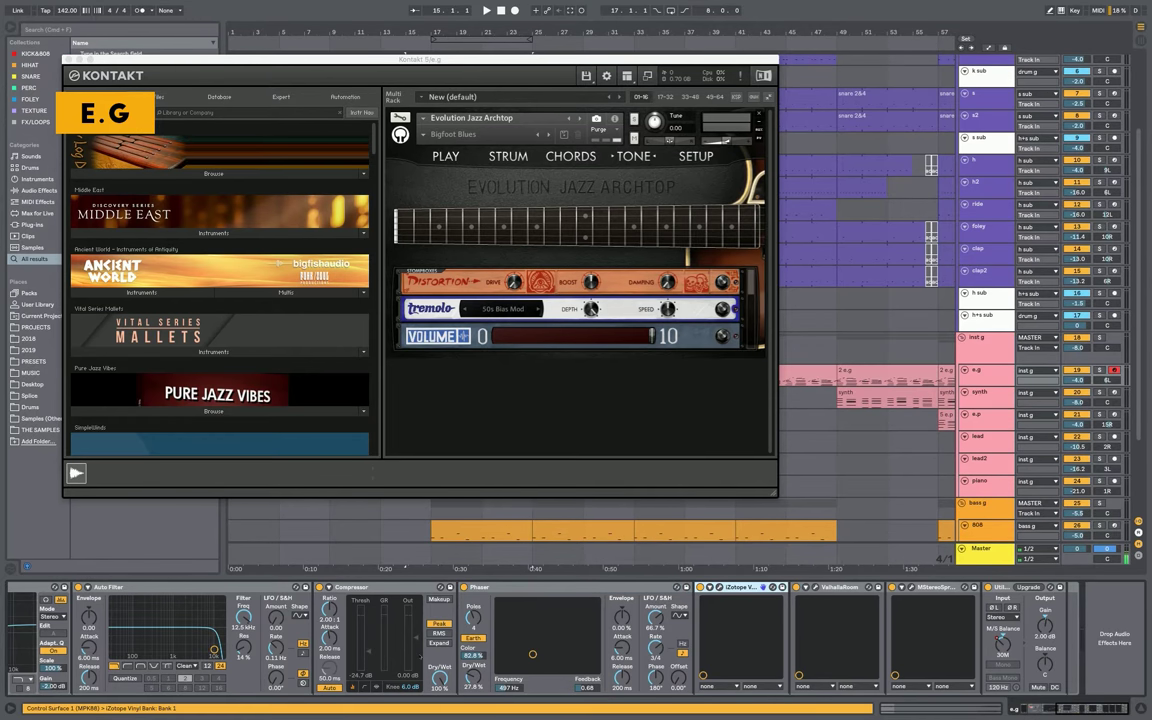
pyautogui.press('Right')
pyautogui.press('Right')
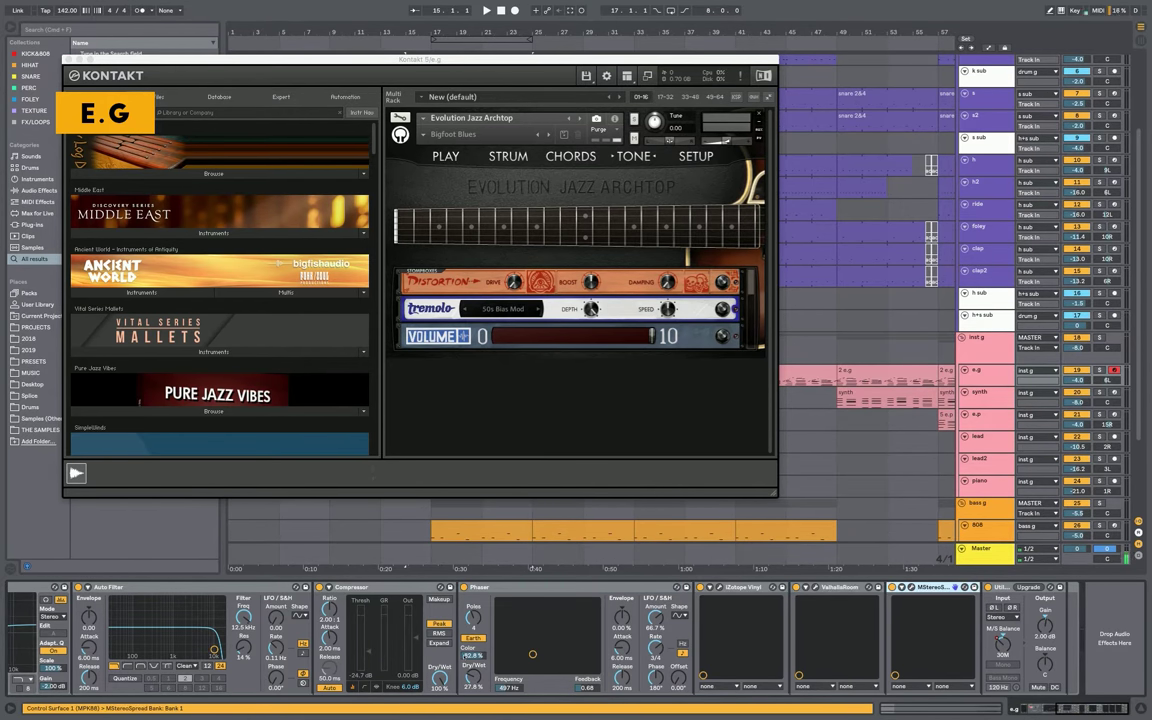
# Examine the e.g track's EQ Eight, Auto Filter and Compressor settings, selecting each device in turn
pyautogui.hscroll(-5, 446, 661)
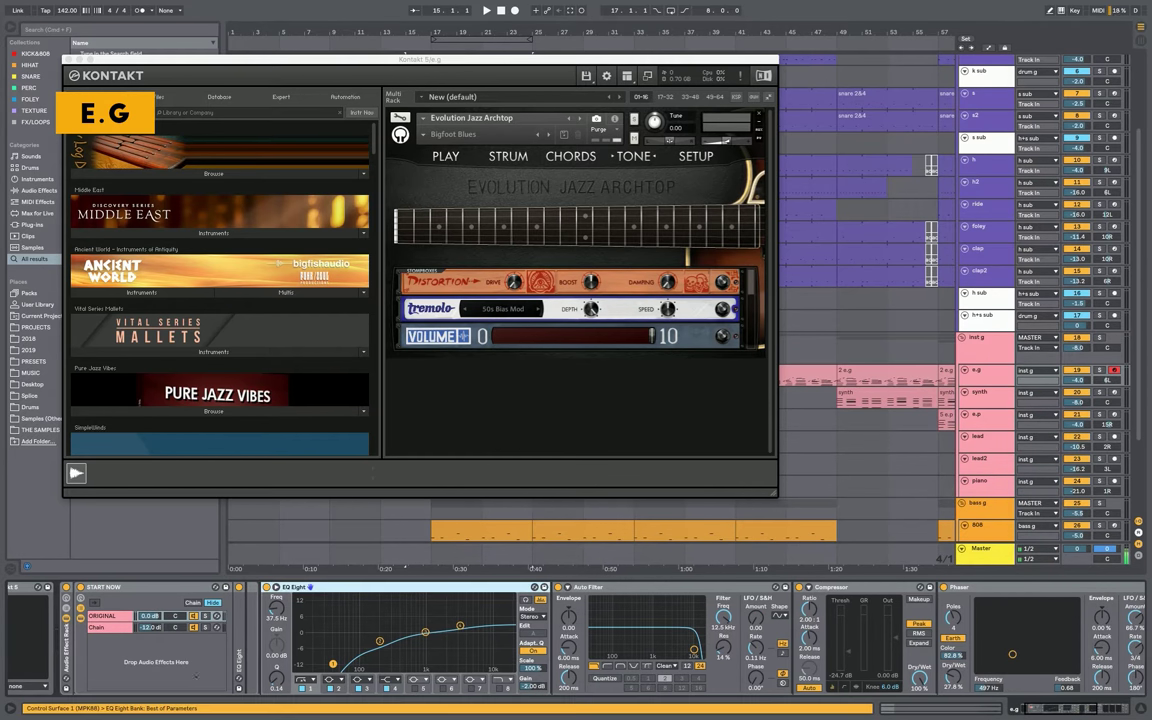
pyautogui.hscroll(-2, 195, 670)
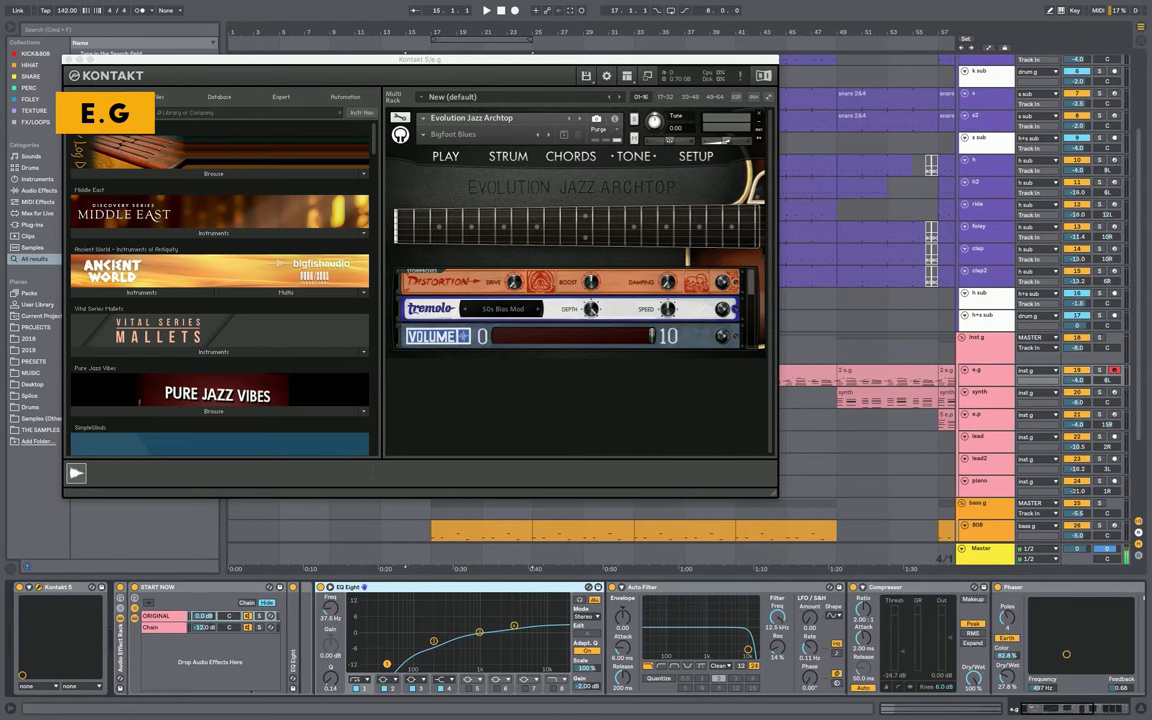
pyautogui.hscroll(3, 430, 640)
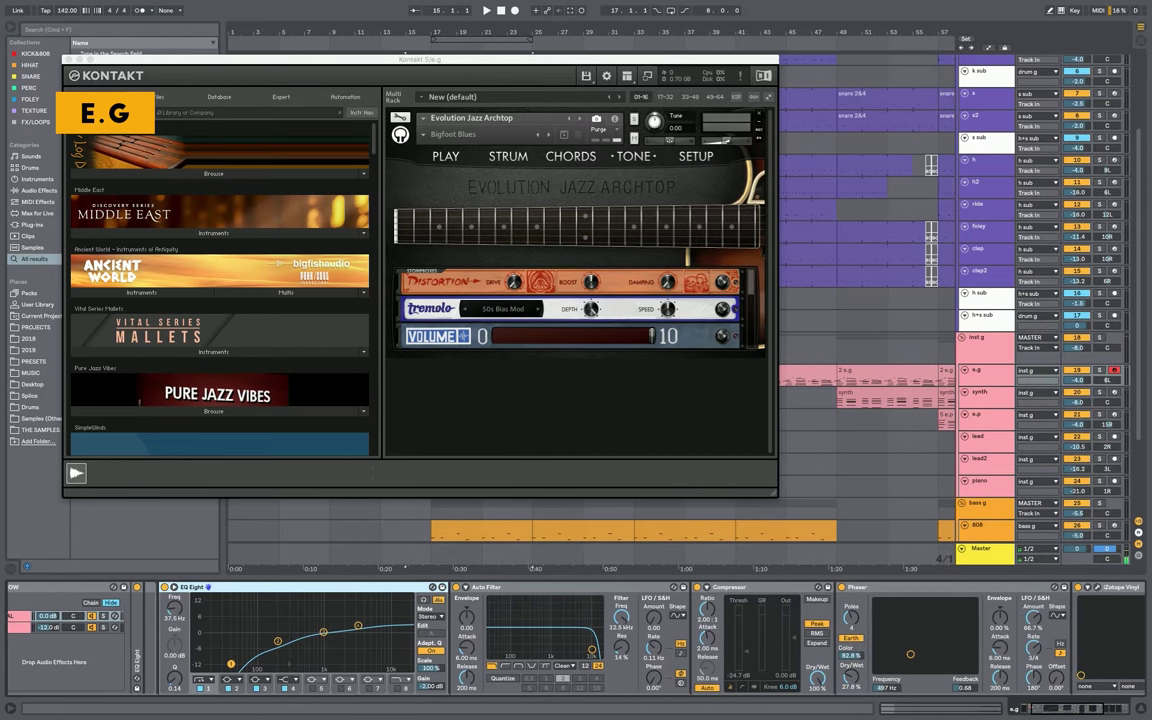
pyautogui.click(490, 587)
pyautogui.hscroll(1, 310, 672)
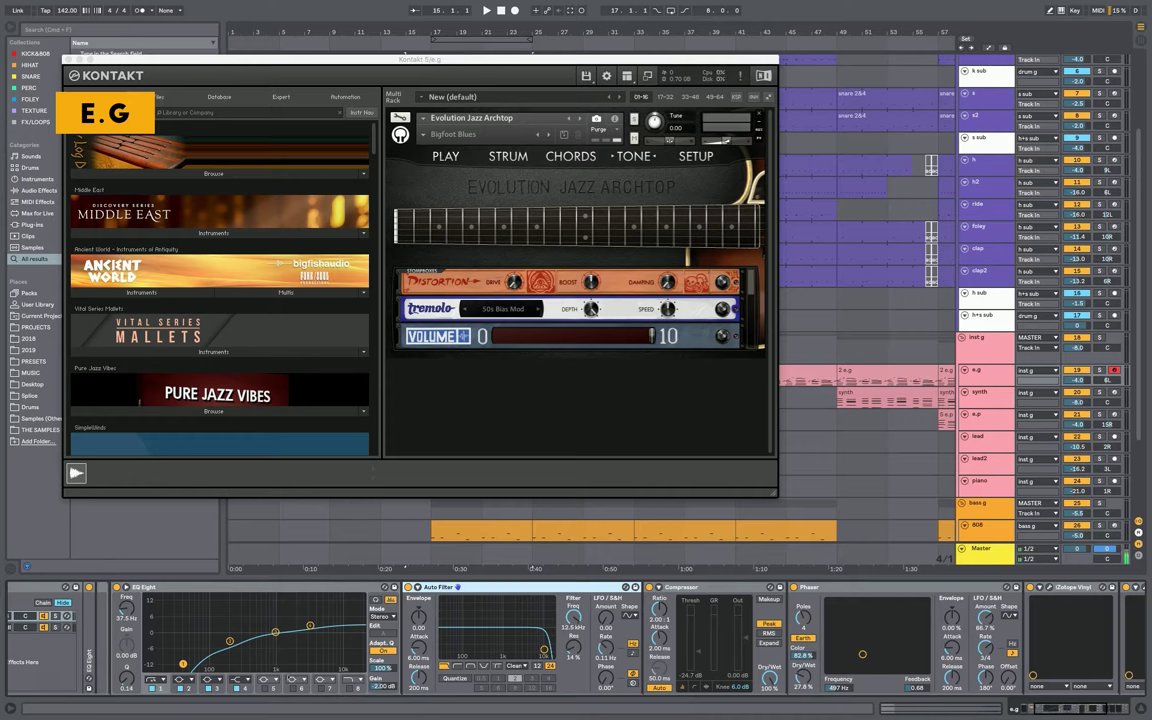
pyautogui.hscroll(2, 576, 640)
pyautogui.click(598, 587)
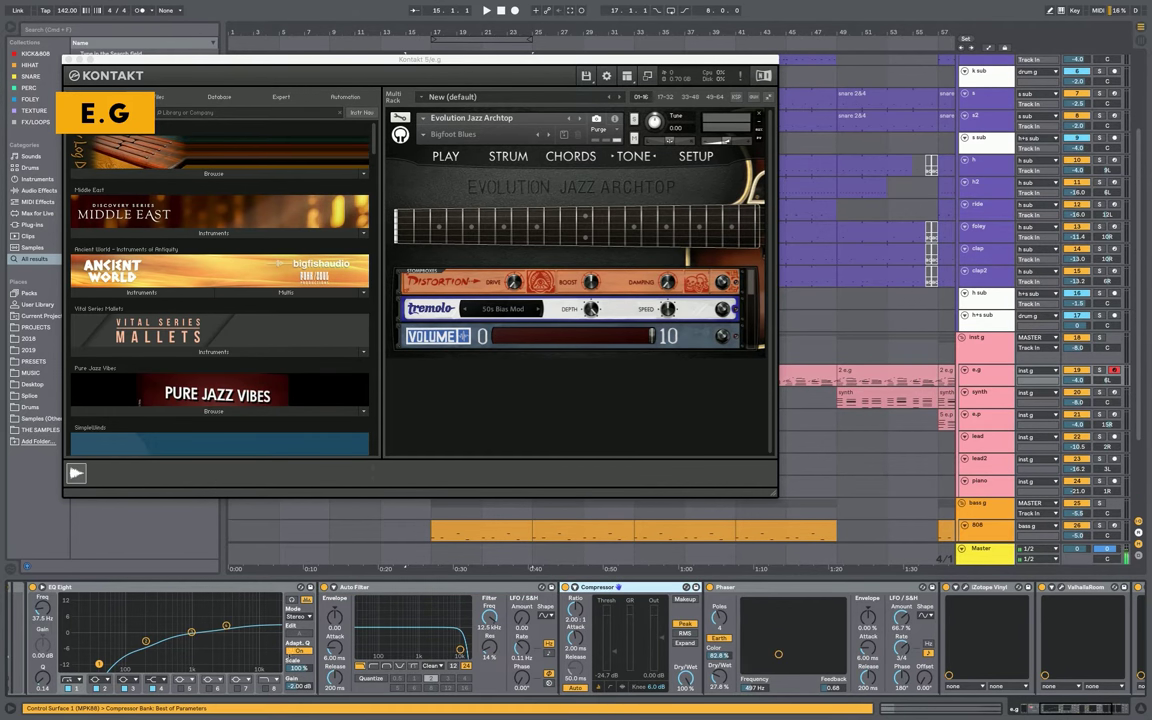
# Close the Kontakt window and play the e.g track soloed from bar 17
pyautogui.click(420, 60)
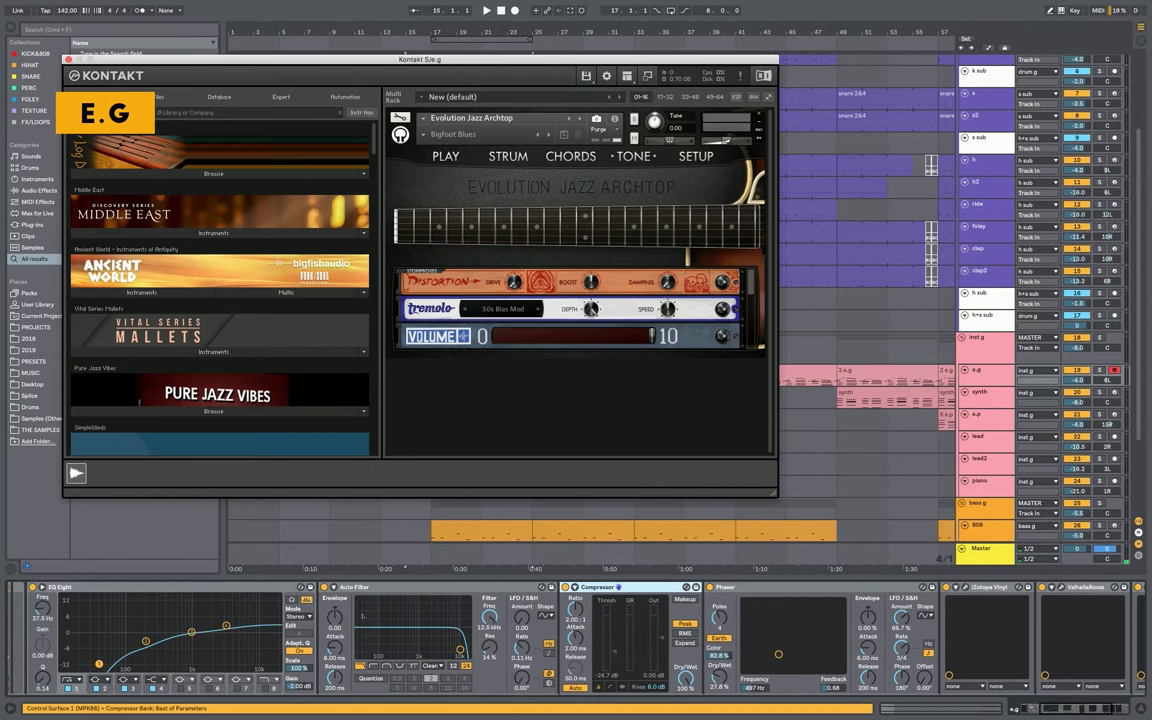
pyautogui.press('super+w')
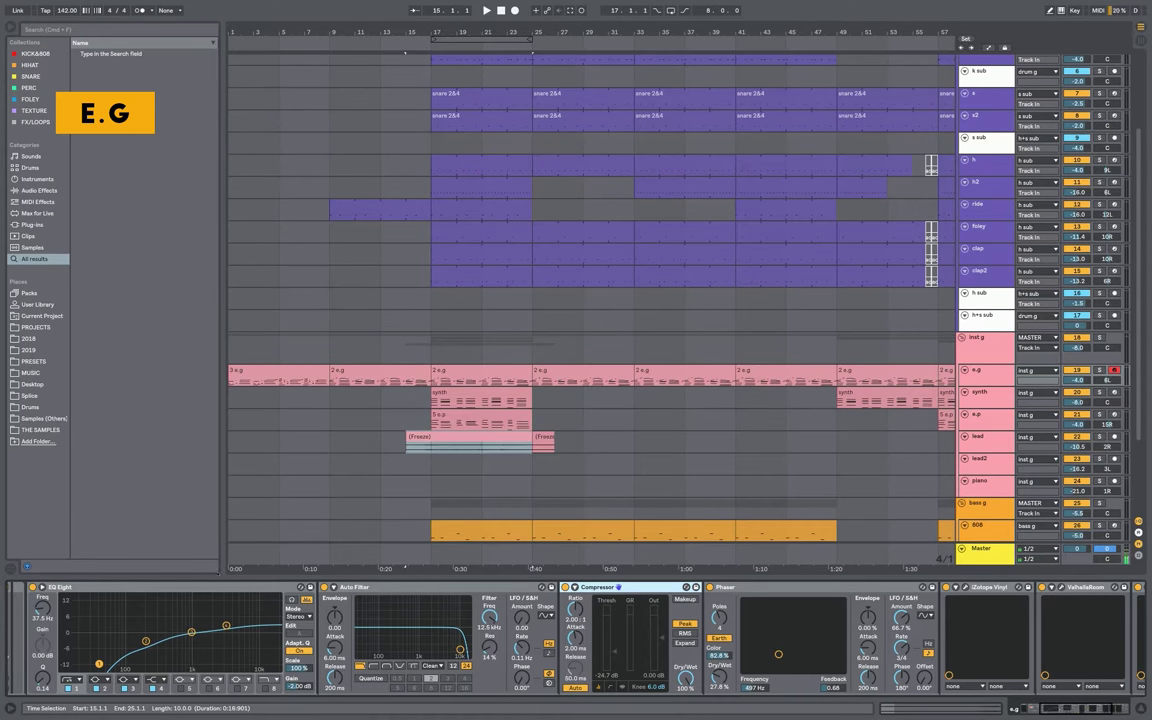
pyautogui.click(431, 380)
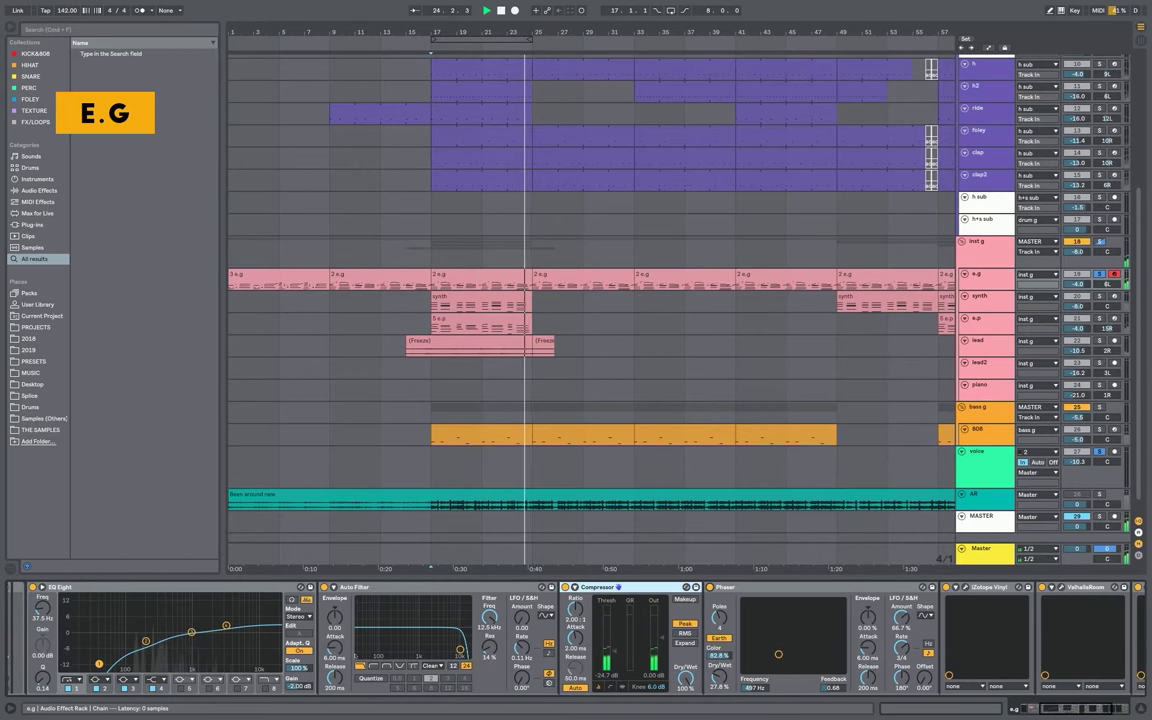
# Open the e.g track's iZotope Vinyl plug-in to examine its settings, then close its window
pyautogui.hscroll(5, 700, 640)
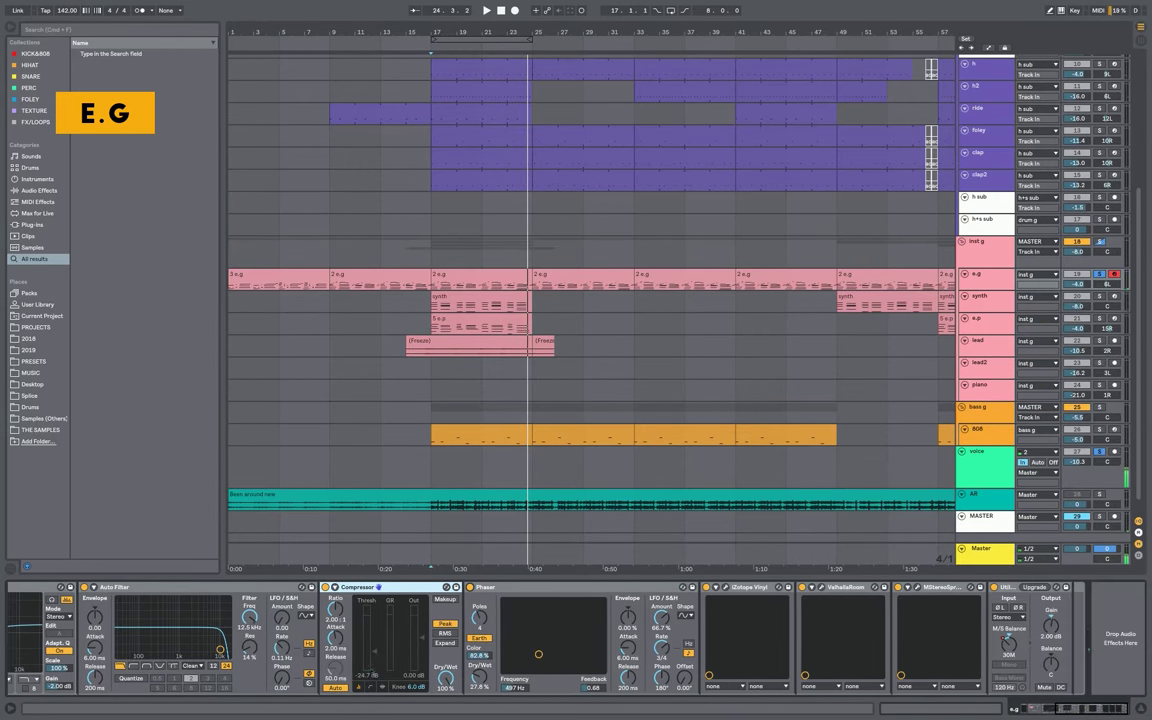
pyautogui.click(746, 587)
pyautogui.click(725, 587)
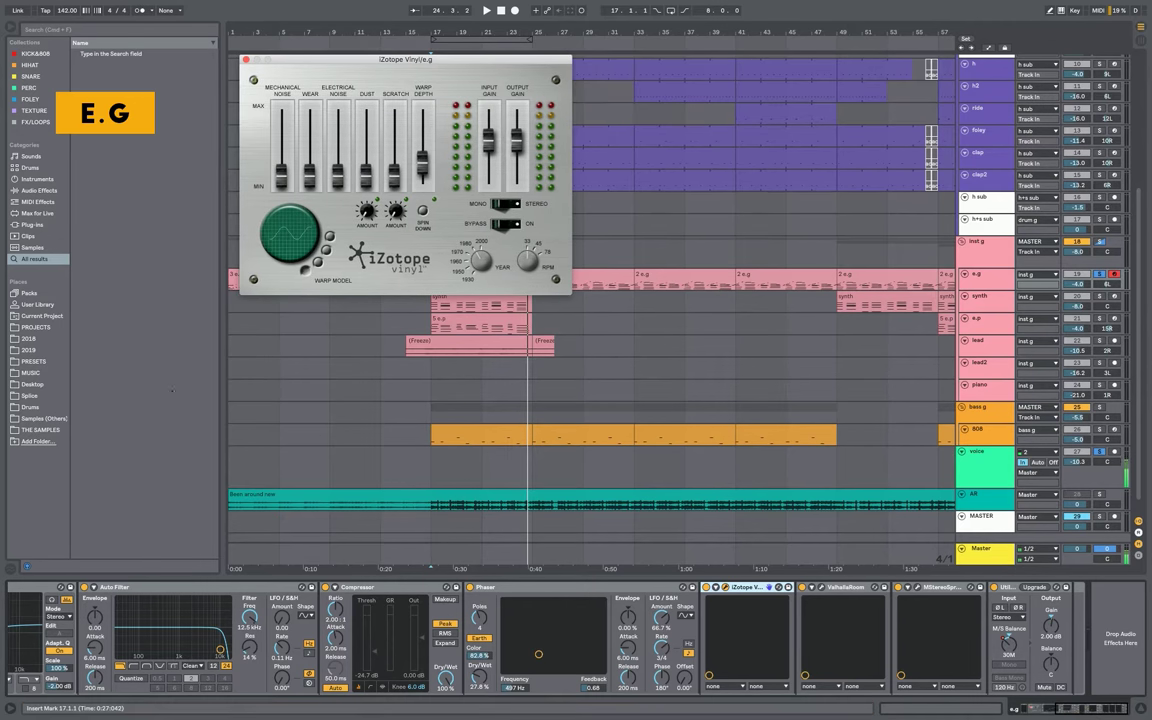
pyautogui.moveTo(298, 61); pyautogui.dragTo(192, 62)
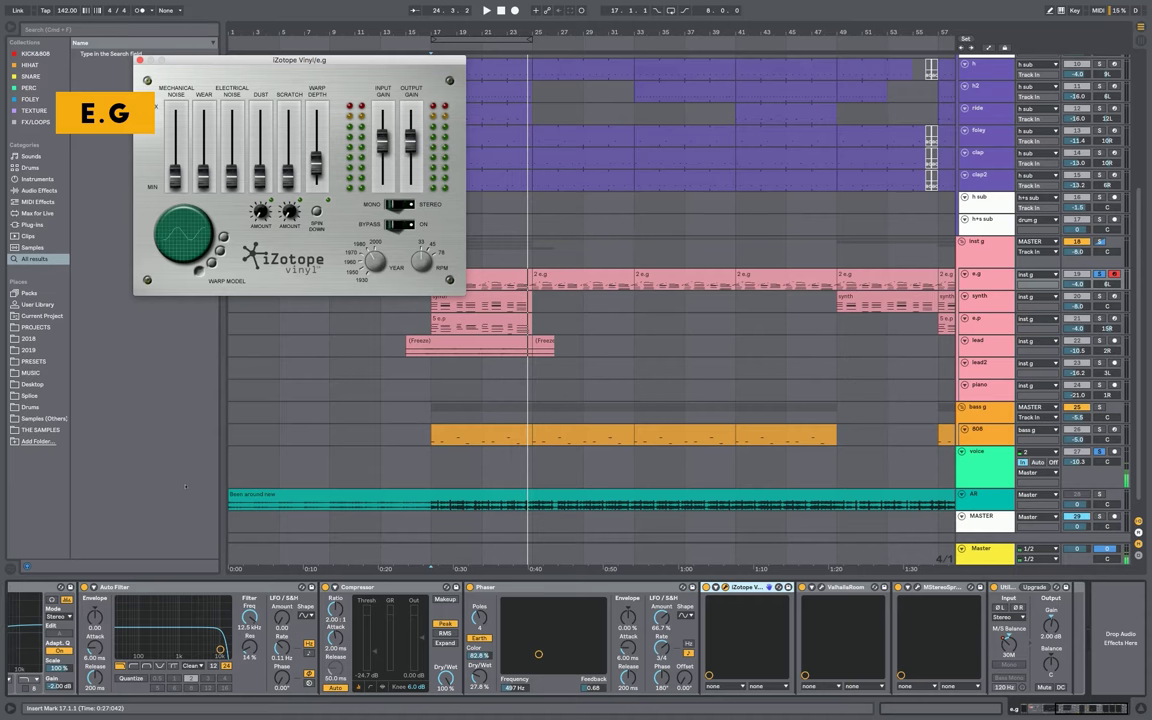
pyautogui.moveTo(194, 61); pyautogui.dragTo(153, 61)
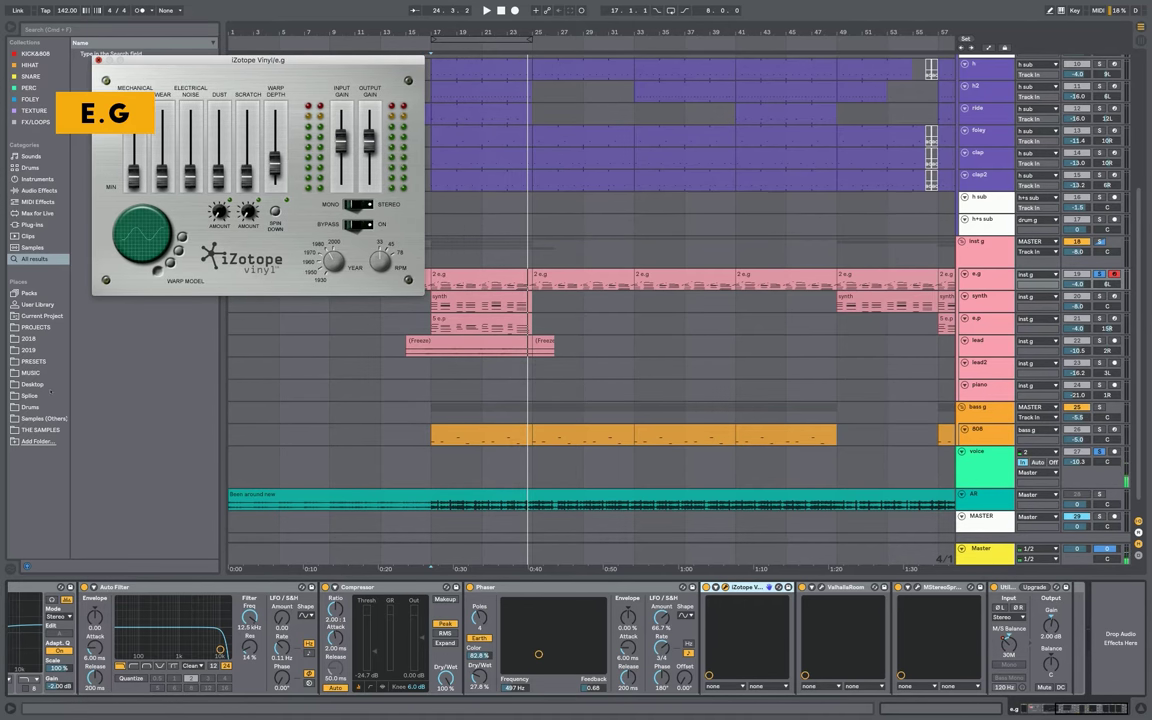
pyautogui.click(98, 60)
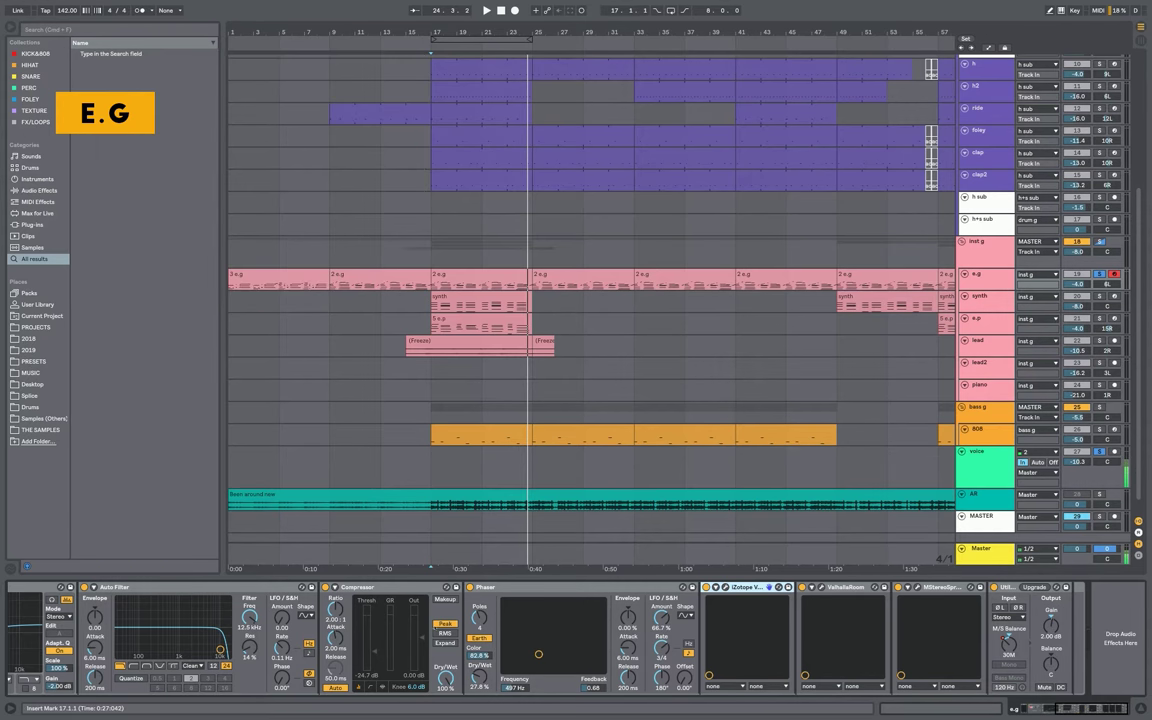
# Open the e.g track's ValhallaRoom reverb, move its window clear of the guitar clips, and play from bar 17
pyautogui.click(821, 587)
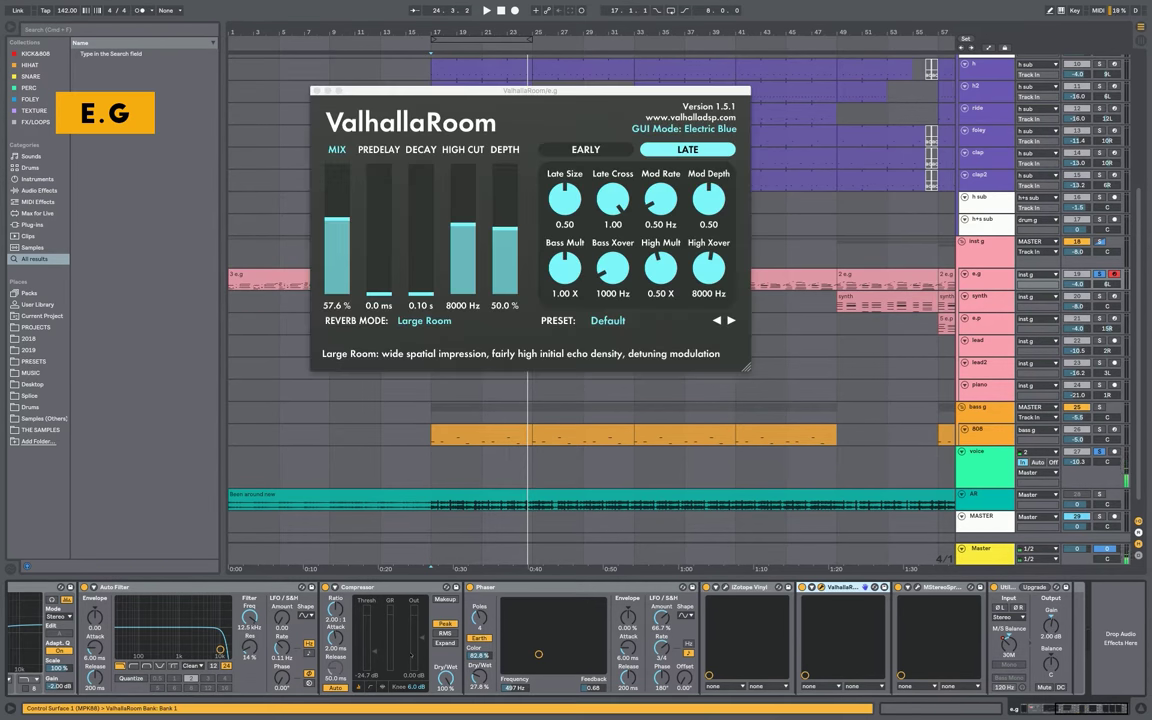
pyautogui.moveTo(456, 91)
pyautogui.mouseDown()
pyautogui.moveTo(180, 86)
pyautogui.moveTo(490, 62)
pyautogui.mouseUp()
pyautogui.moveTo(607, 62); pyautogui.dragTo(928, 97)
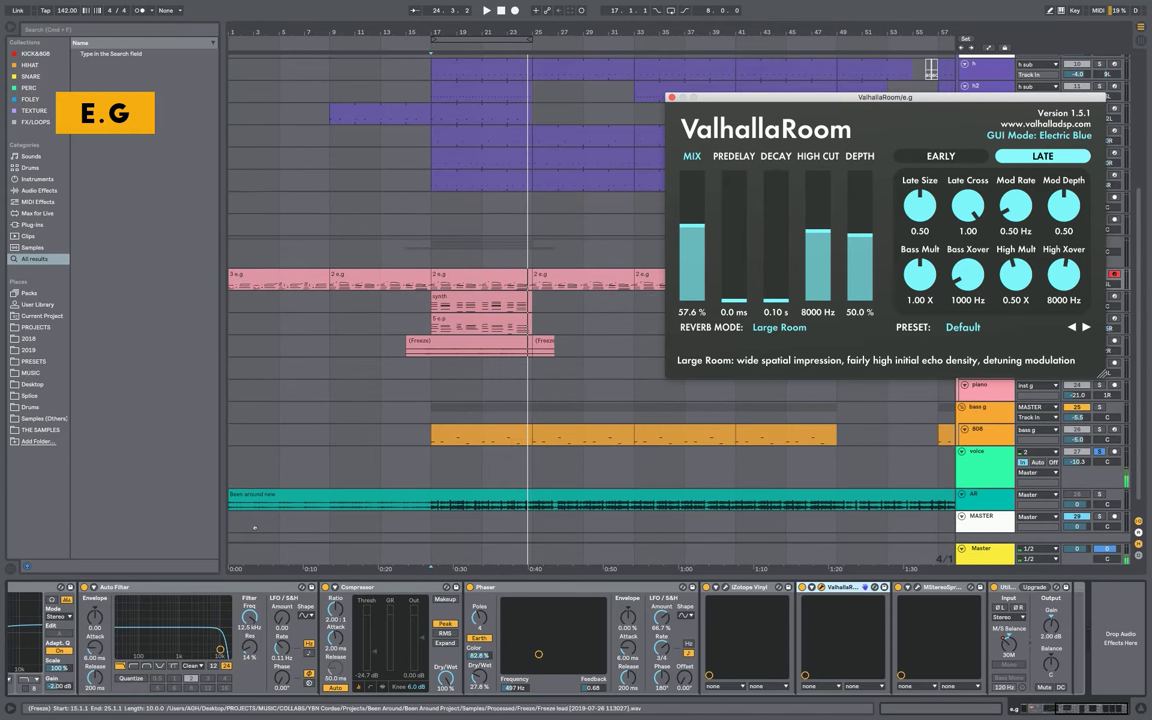
pyautogui.press('space')
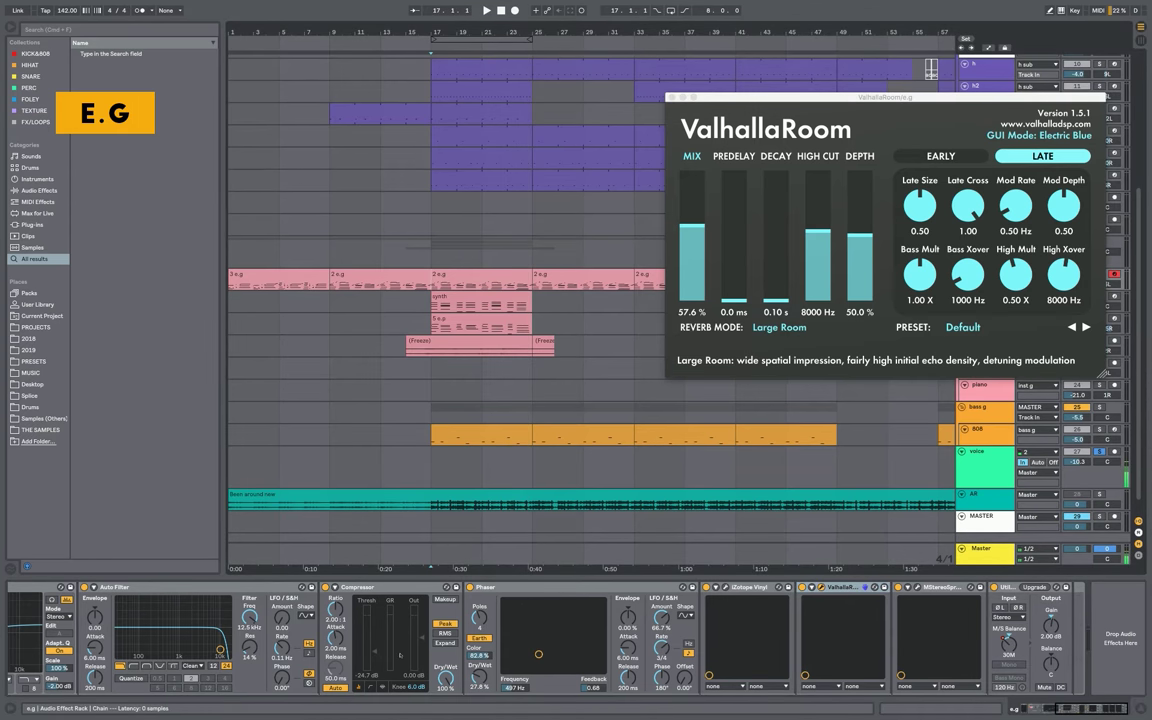
pyautogui.press('space')
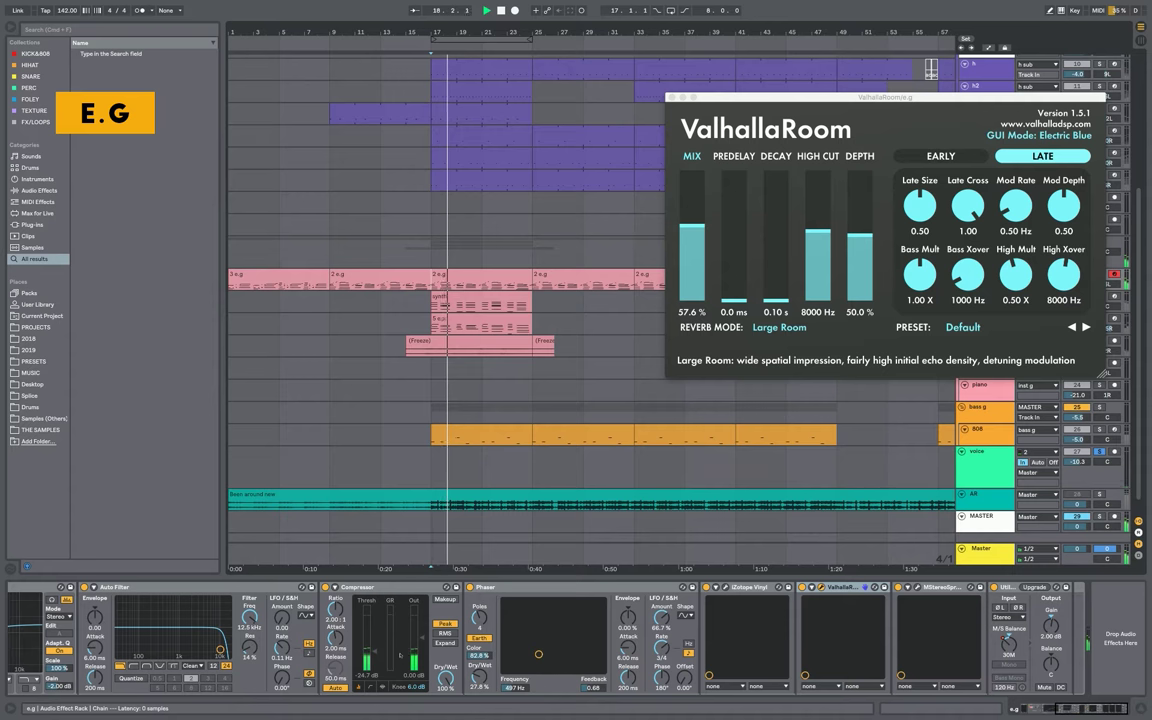
# Toggle the e.g track's ValhallaRoom reverb to compare the guitar sound, then close its window
pyautogui.click(802, 587)
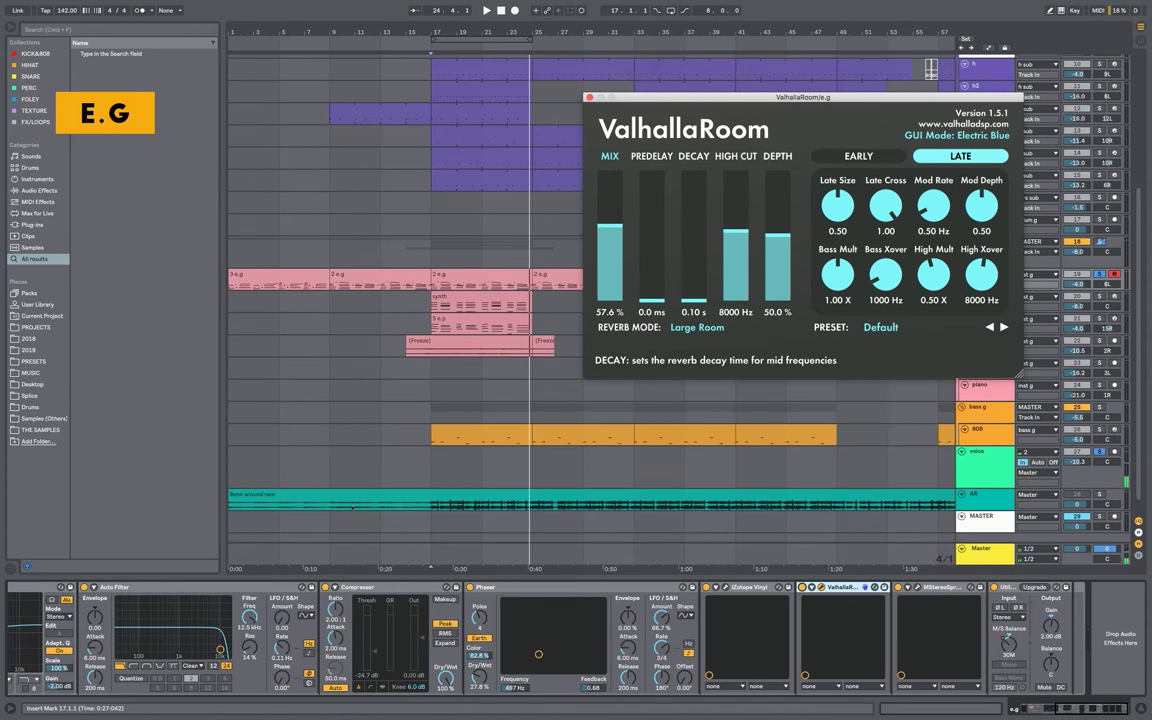
pyautogui.click(590, 97)
# Open the e.g track's MStereoSpread, compare it bypassed and enabled while playing from bar 17, and close its window
pyautogui.click(917, 587)
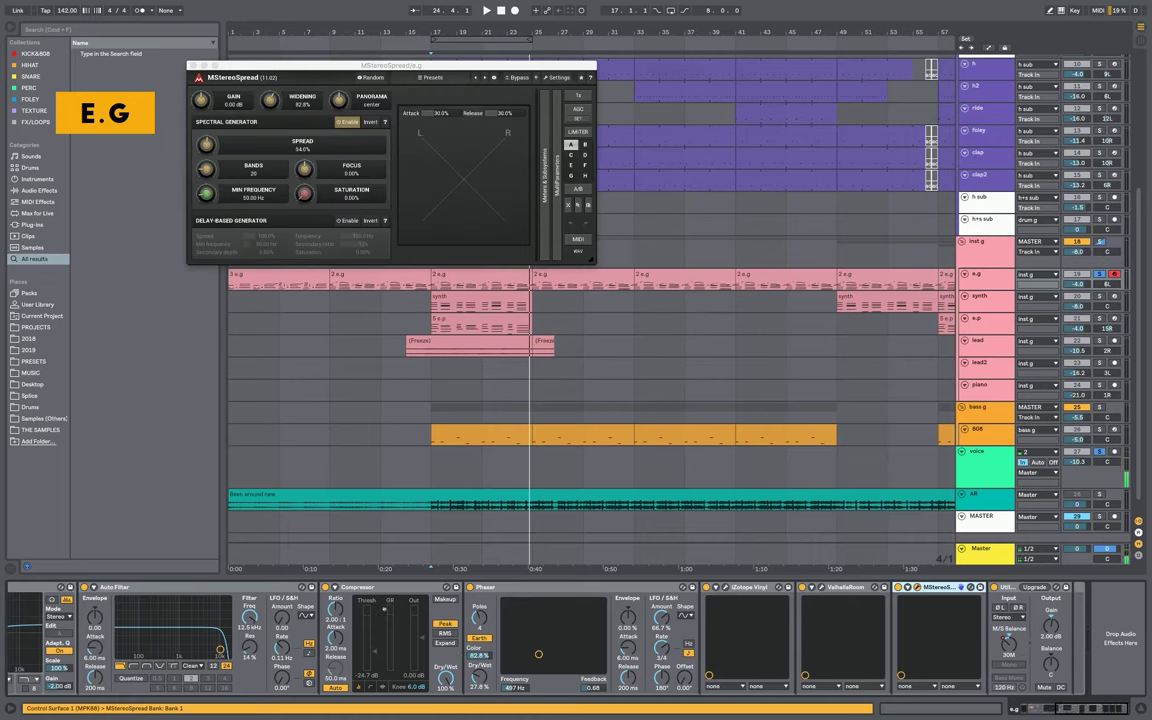
pyautogui.click(229, 503)
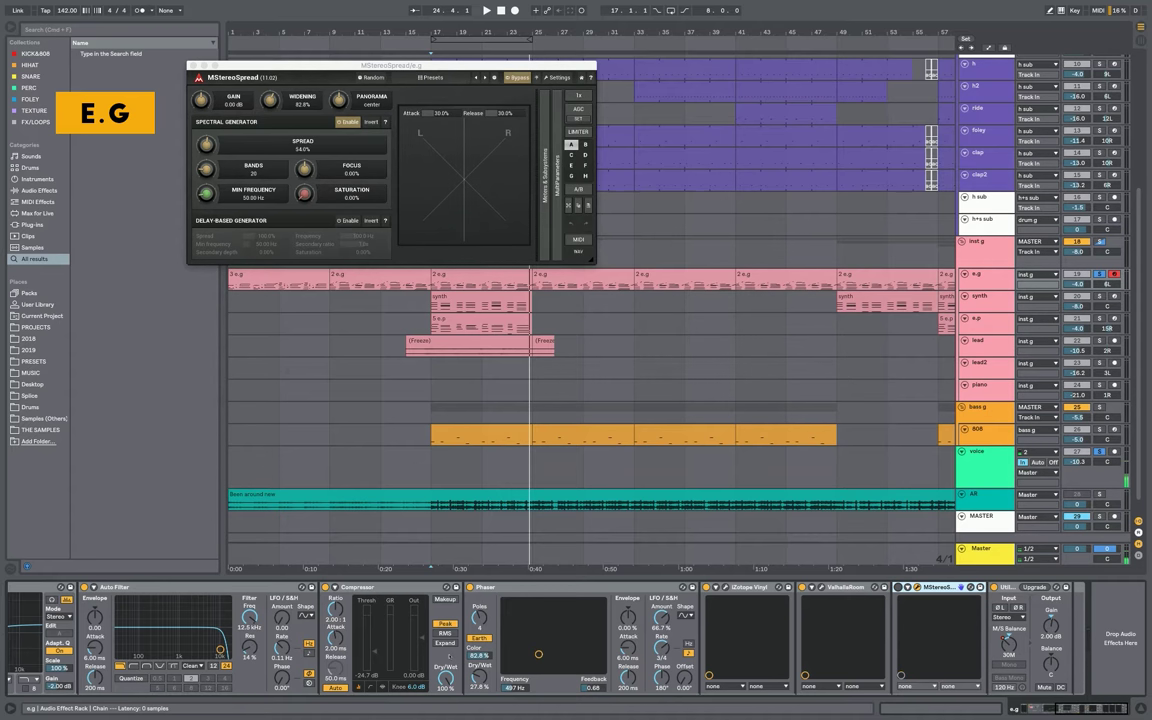
pyautogui.press('space')
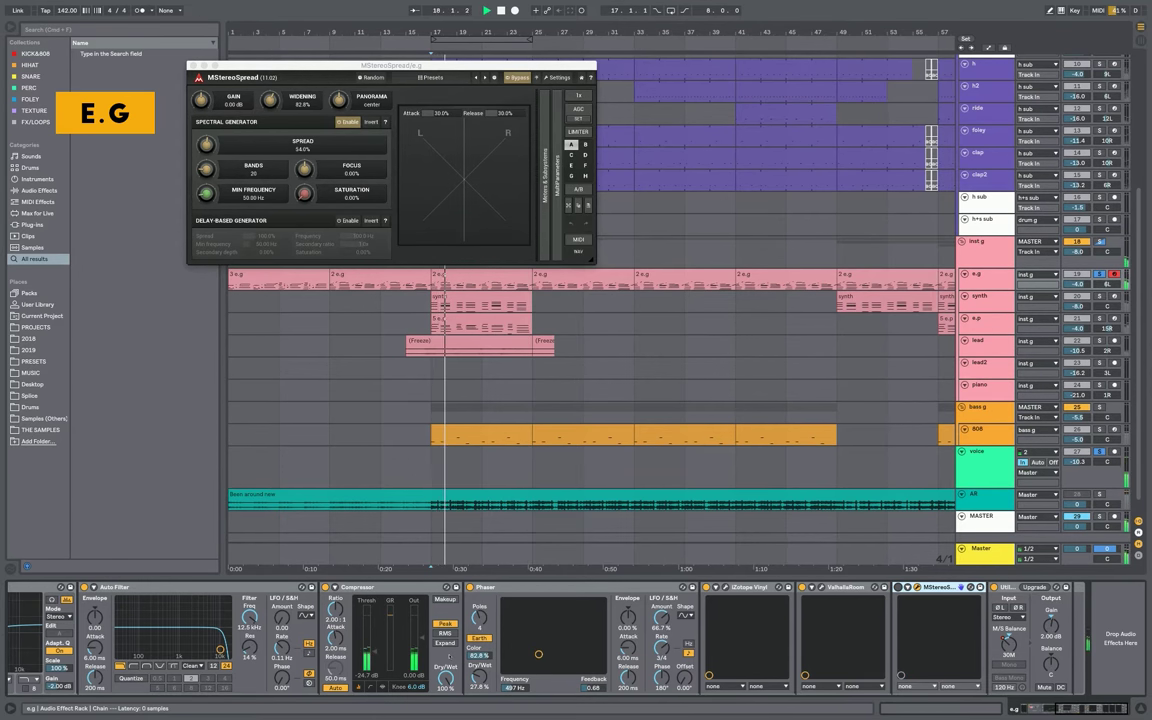
pyautogui.click(898, 587)
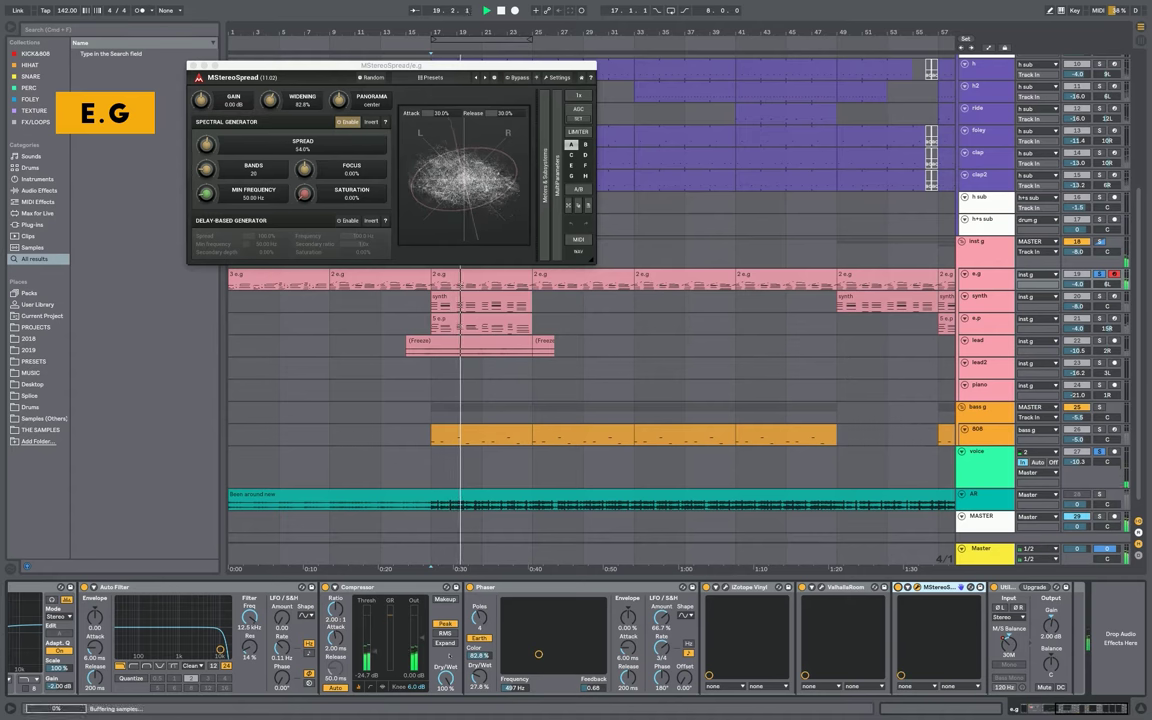
pyautogui.click(898, 587)
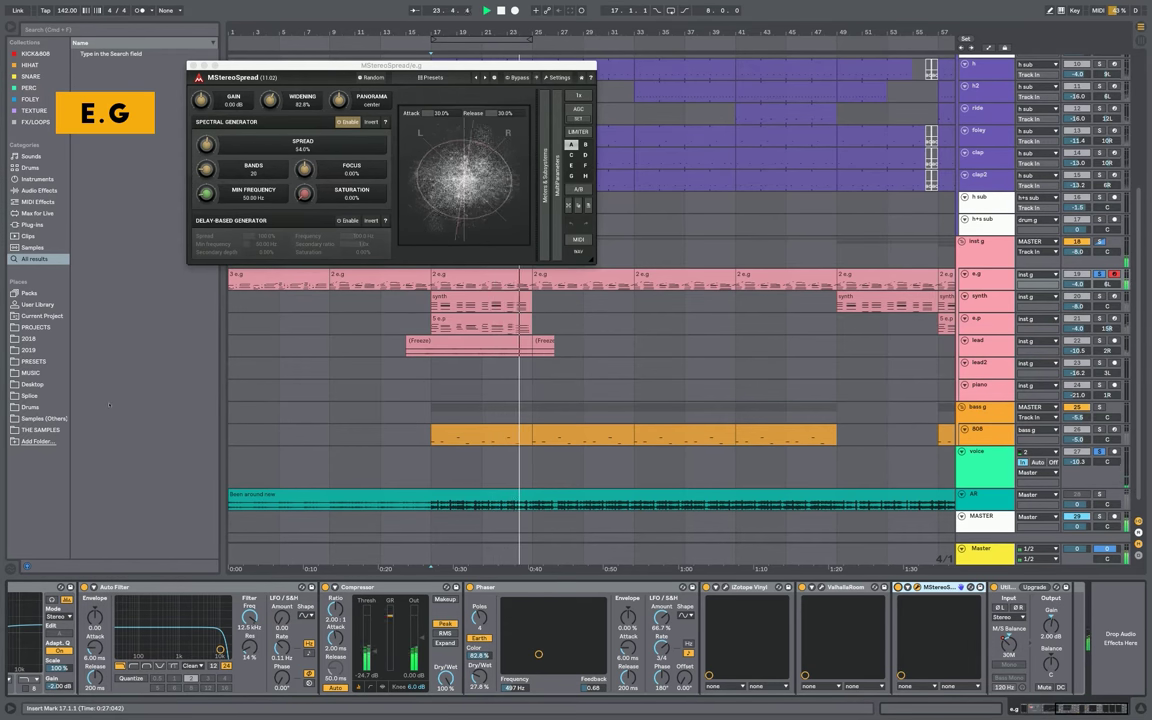
pyautogui.moveTo(390, 66); pyautogui.dragTo(615, 158)
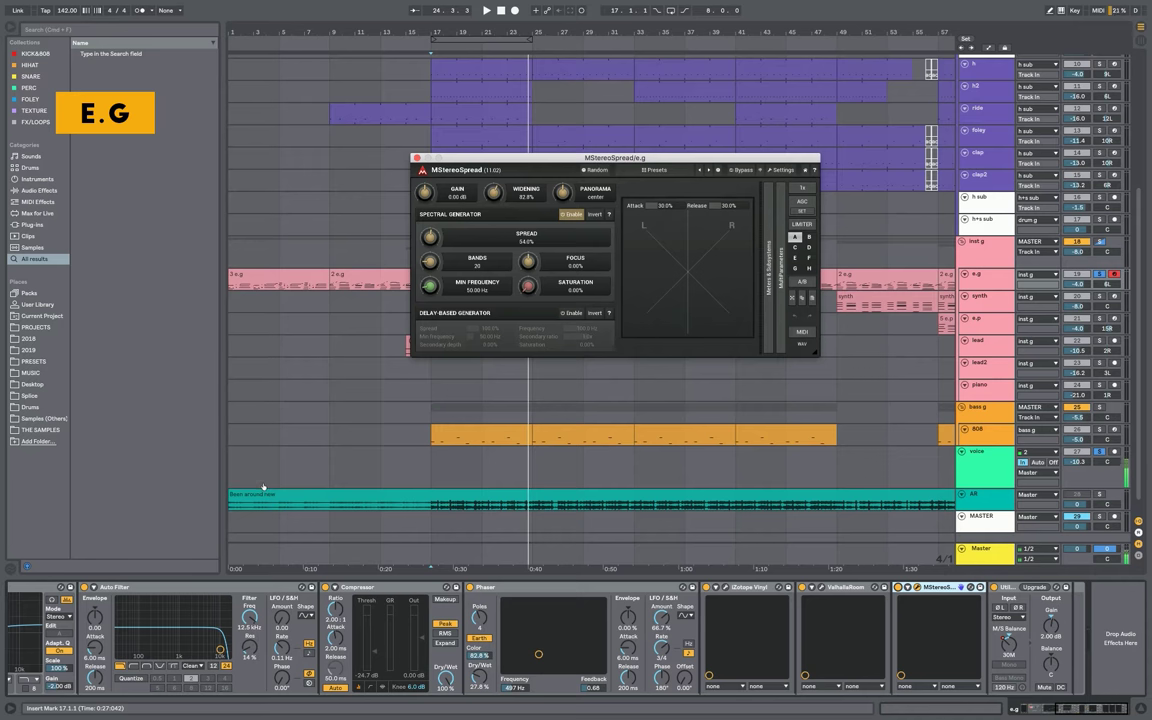
pyautogui.click(417, 158)
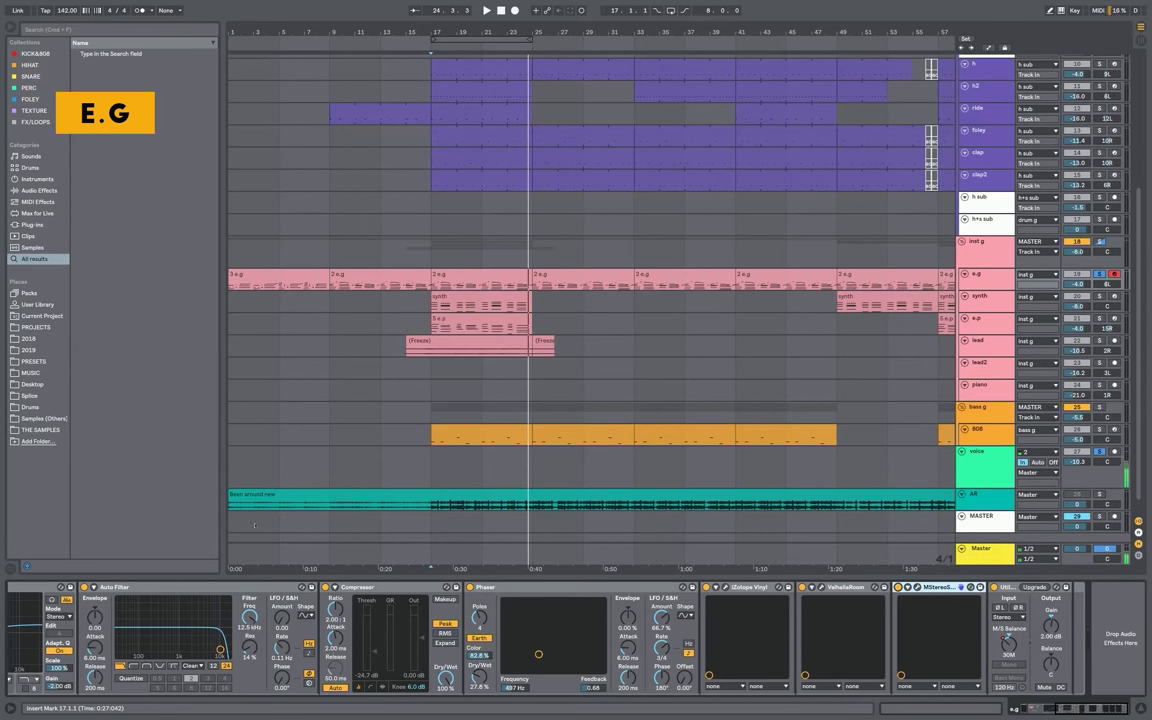
# Return to the beginning of the e.g device chain and play the soloed track from bar 17, then stop
pyautogui.hscroll(-4, 400, 620)
pyautogui.hscroll(-5, 576, 640)
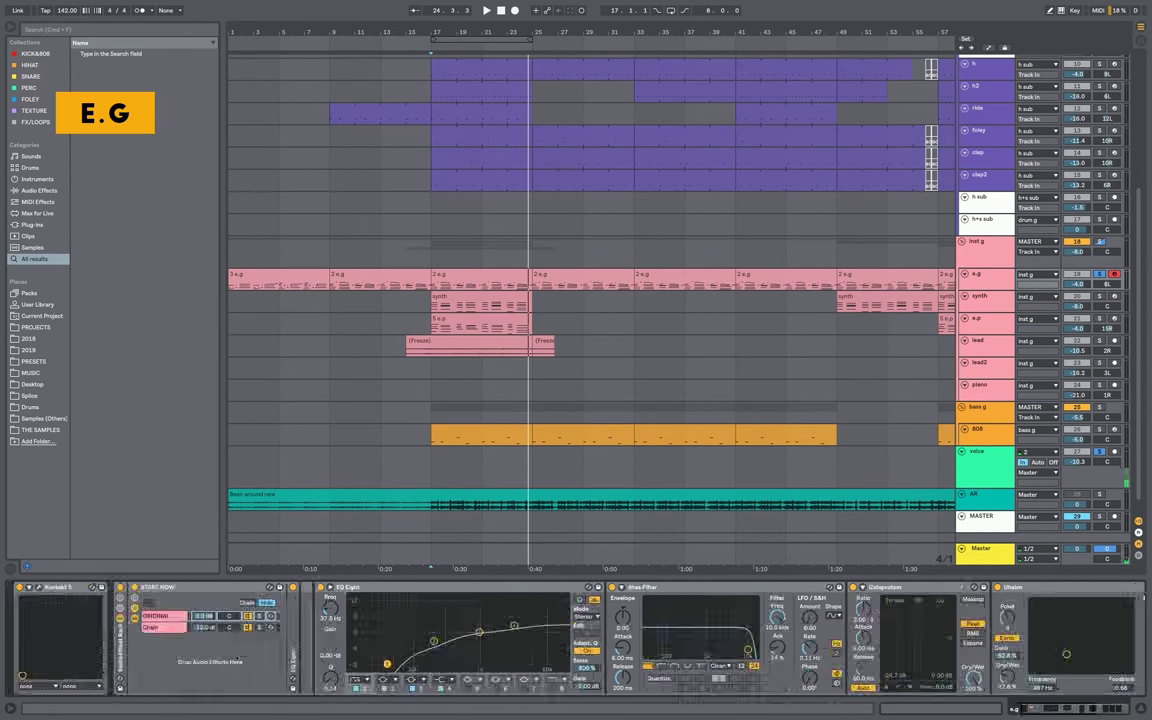
pyautogui.press('space')
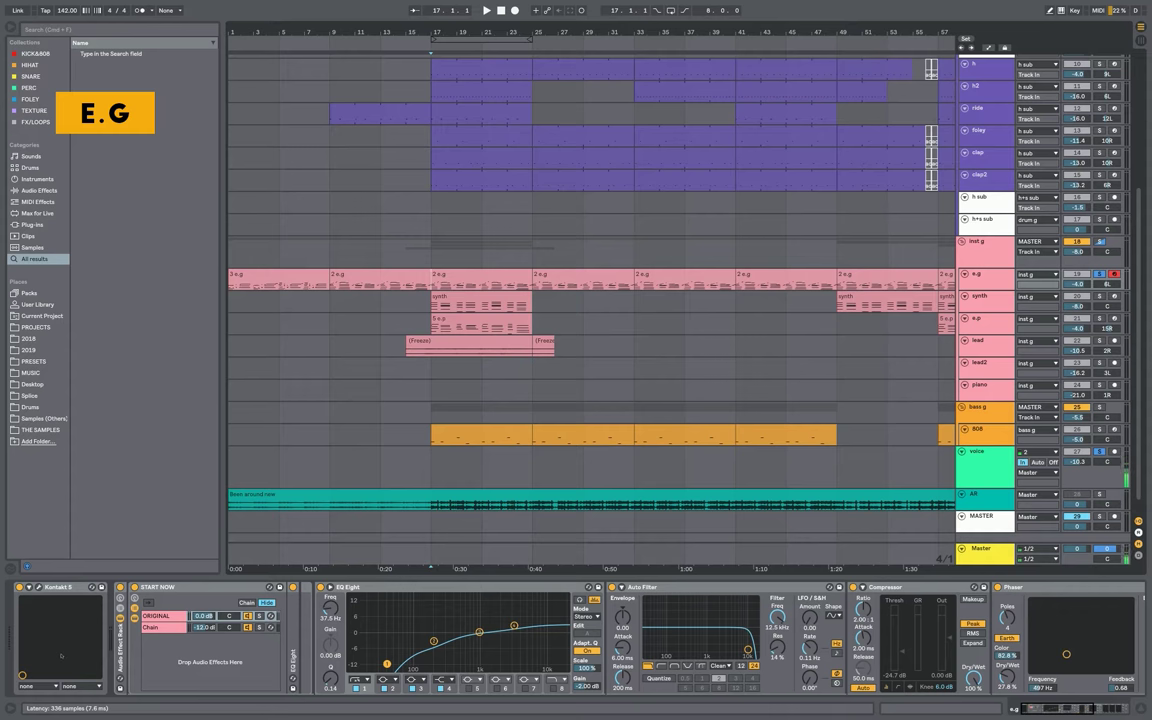
pyautogui.press('0')
pyautogui.press('space')
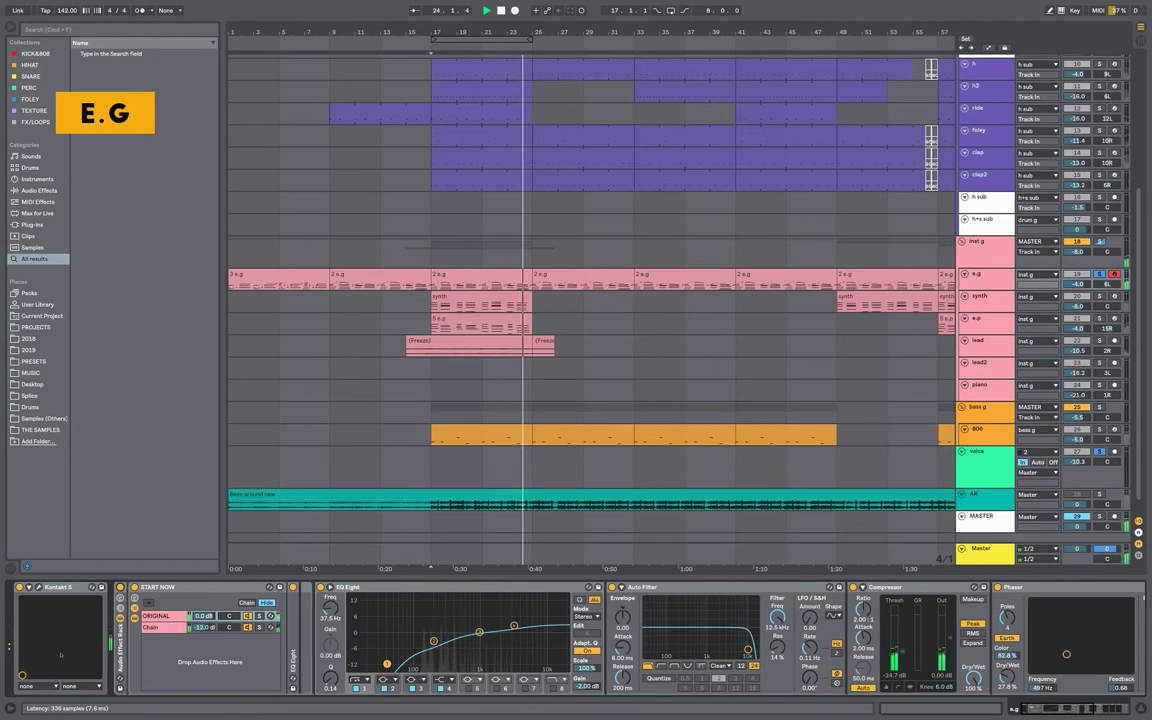
pyautogui.press('space')
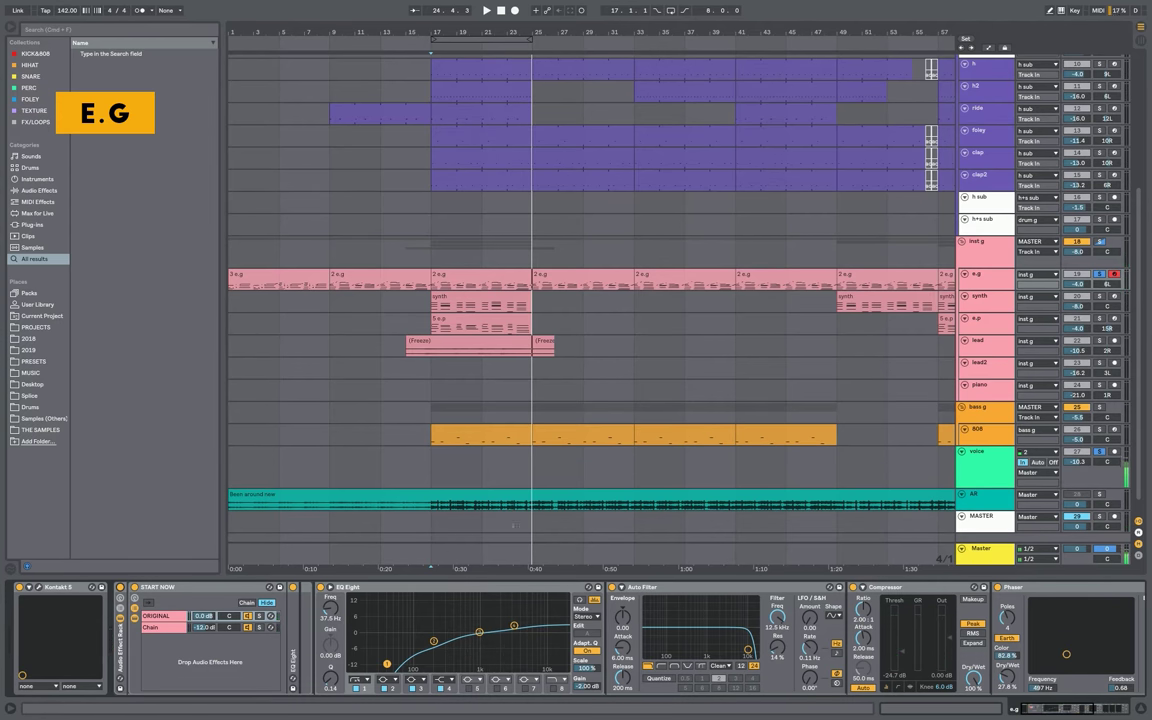
# Solo the synth track instead of e.g and open its Serum instrument with the Glide Synth preset
pyautogui.press('Down')
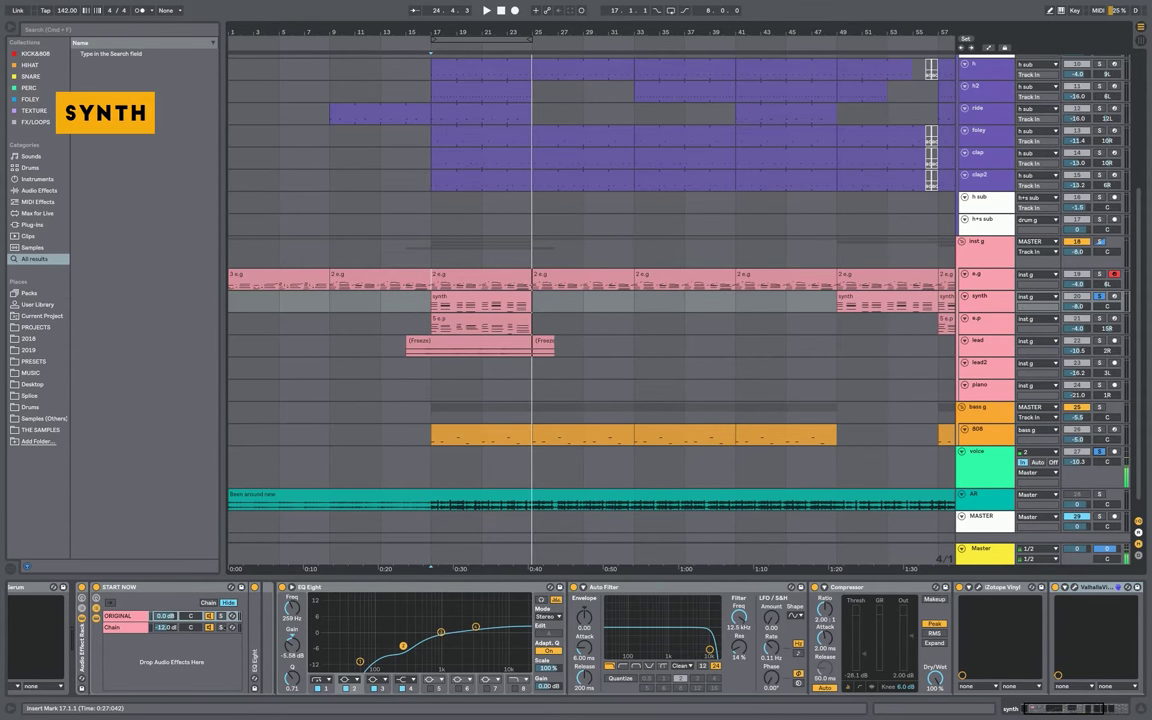
pyautogui.hscroll(-2, 180, 669)
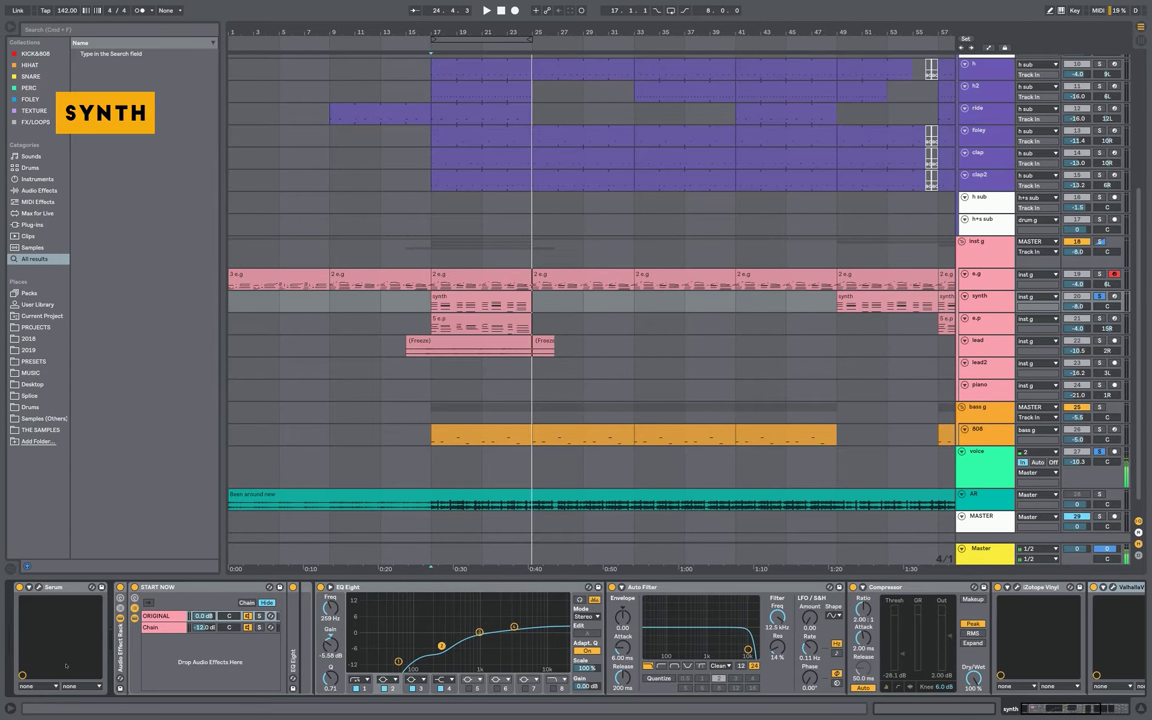
pyautogui.press('alt+super+p')
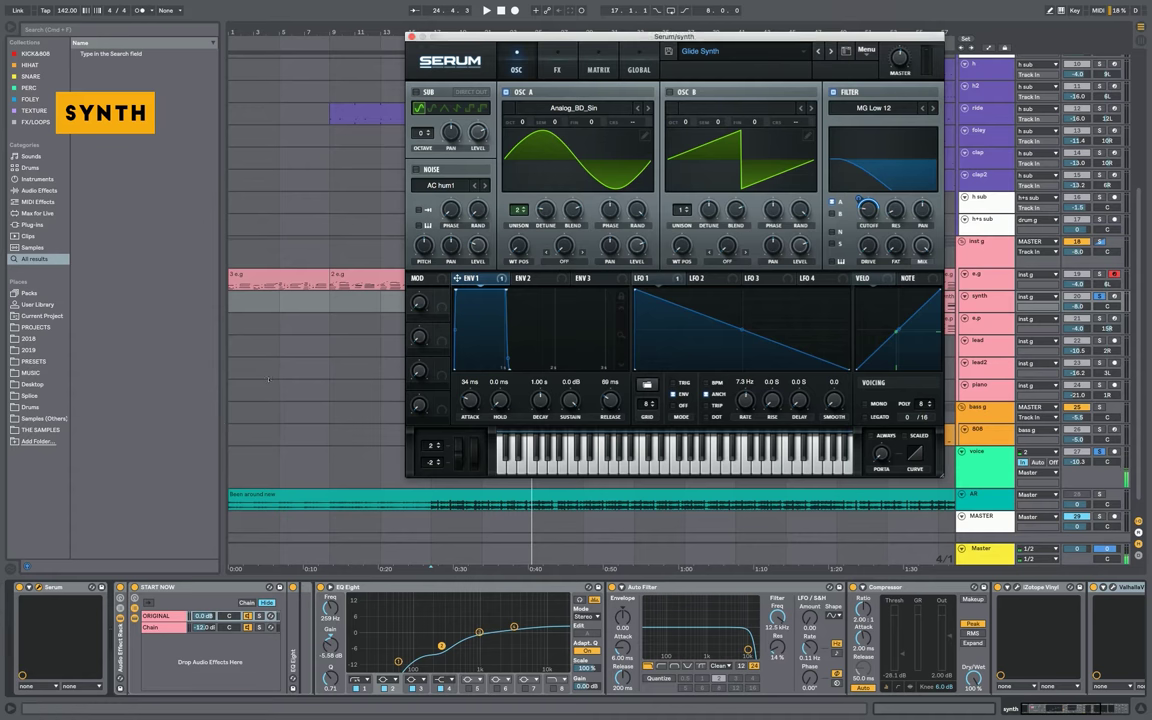
pyautogui.moveTo(600, 37); pyautogui.dragTo(538, 91)
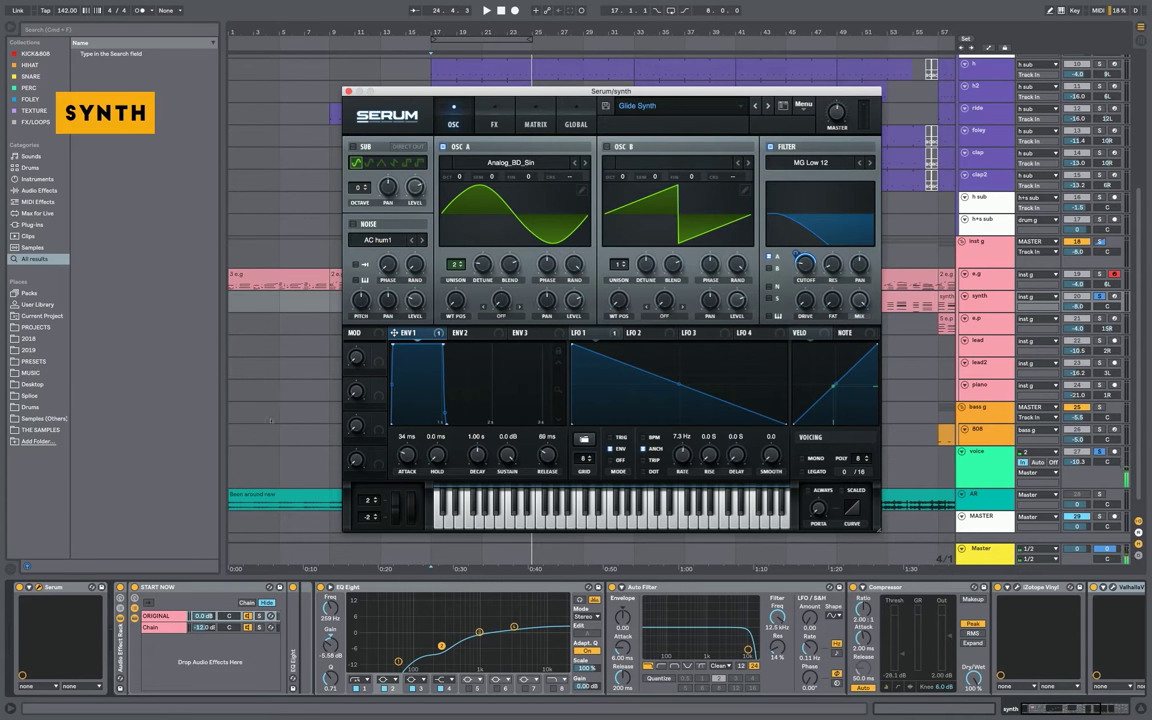
pyautogui.moveTo(538, 91); pyautogui.dragTo(543, 89)
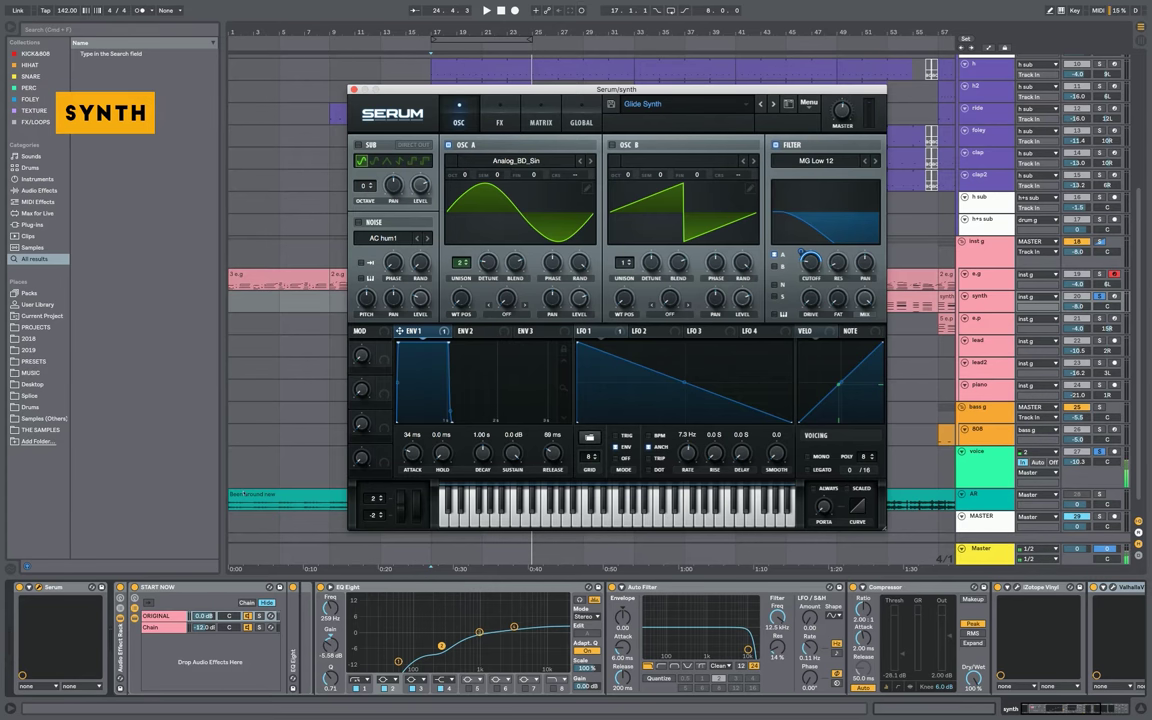
# Move the Serum window clear of the synth clips and audition from bar 17 while comparing OSC A's unison, leaving it at 2
pyautogui.moveTo(488, 263)
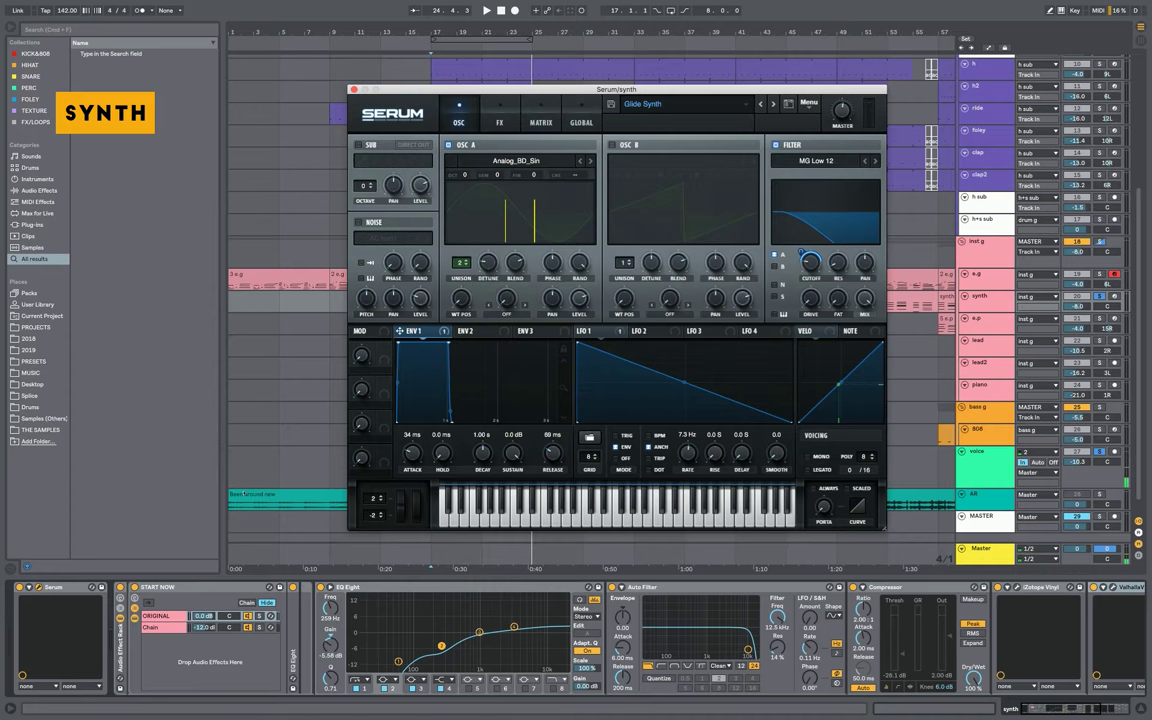
pyautogui.moveTo(432, 90); pyautogui.dragTo(697, 99)
pyautogui.click(352, 514)
pyautogui.press('space')
pyautogui.press('space')
pyautogui.moveTo(727, 271); pyautogui.dragTo(727, 266)
pyautogui.press('space')
pyautogui.press('space')
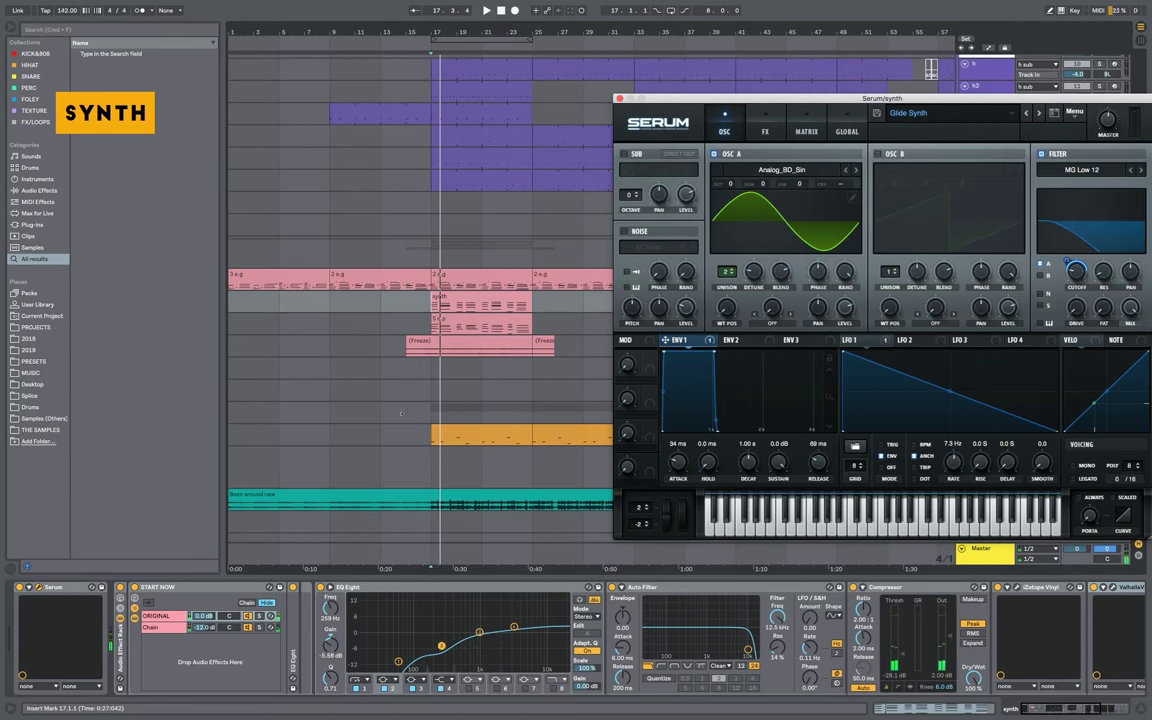
# Bring the whole Serum window into view and play the synth while examining the filter cutoff's assigned modulator
pyautogui.moveTo(690, 99); pyautogui.dragTo(634, 99)
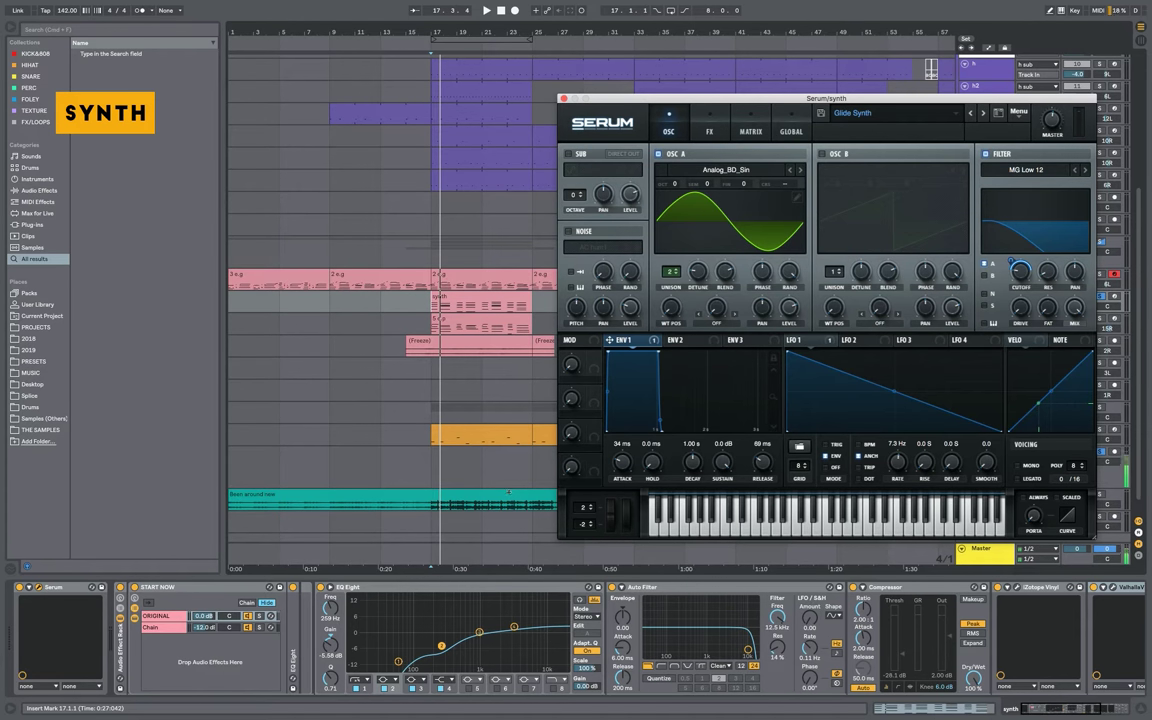
pyautogui.press('space')
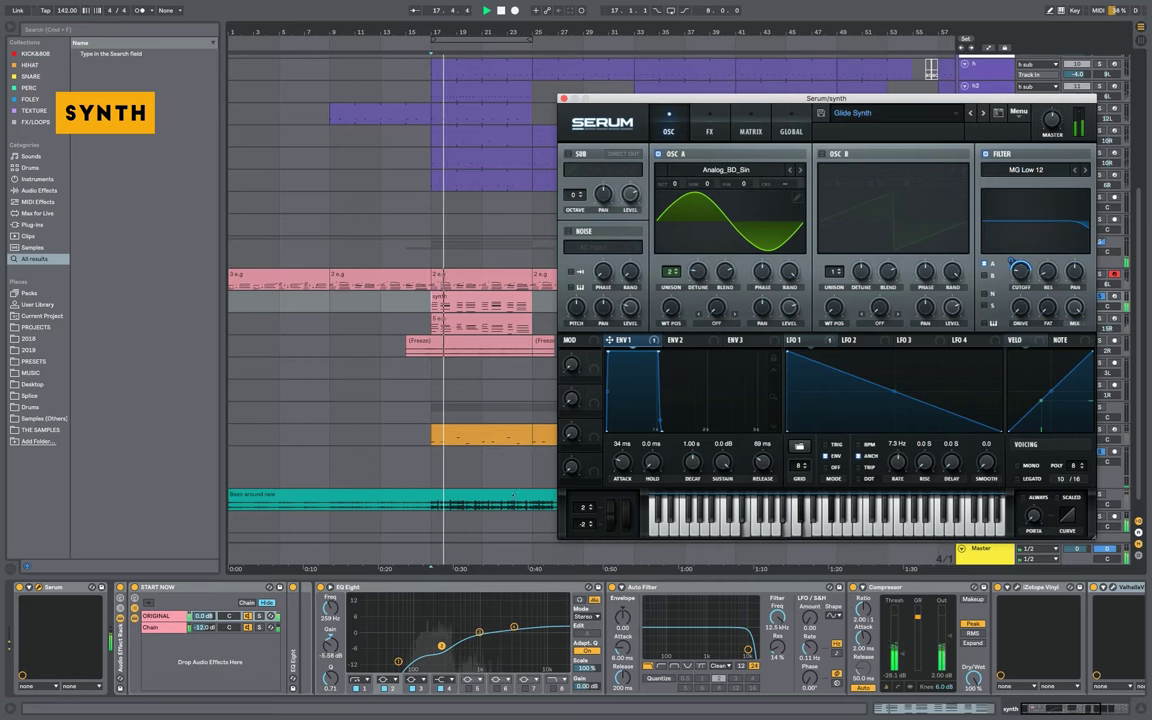
pyautogui.moveTo(1016, 266)
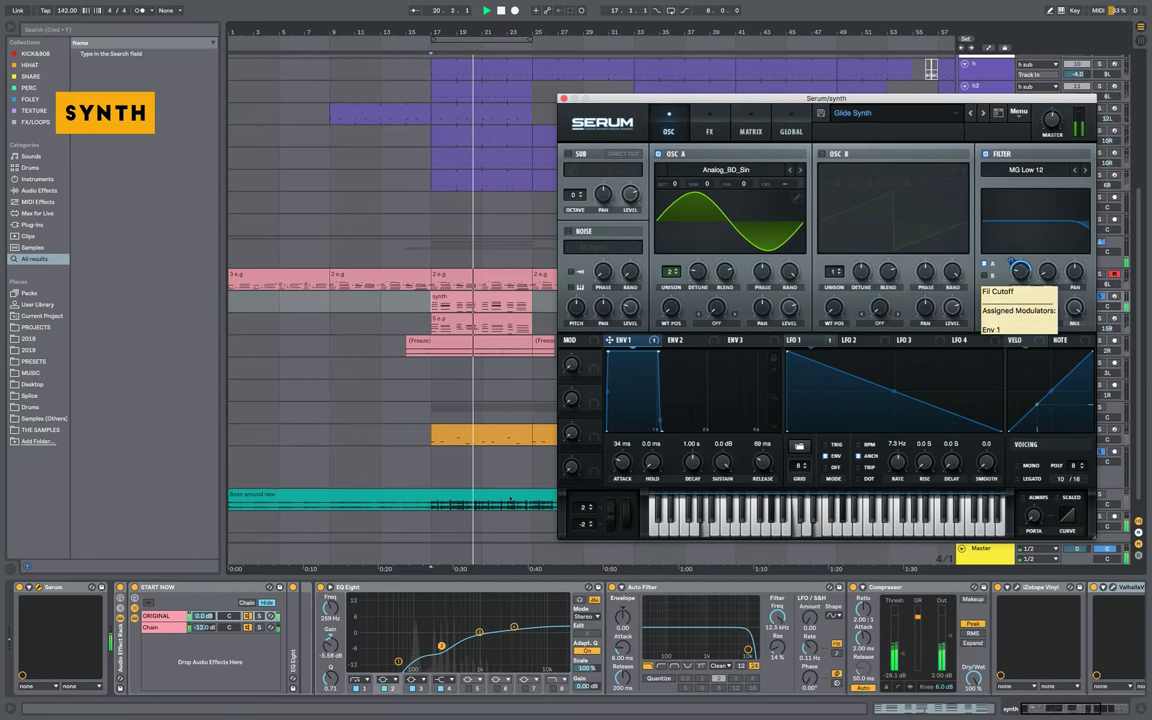
pyautogui.press('space')
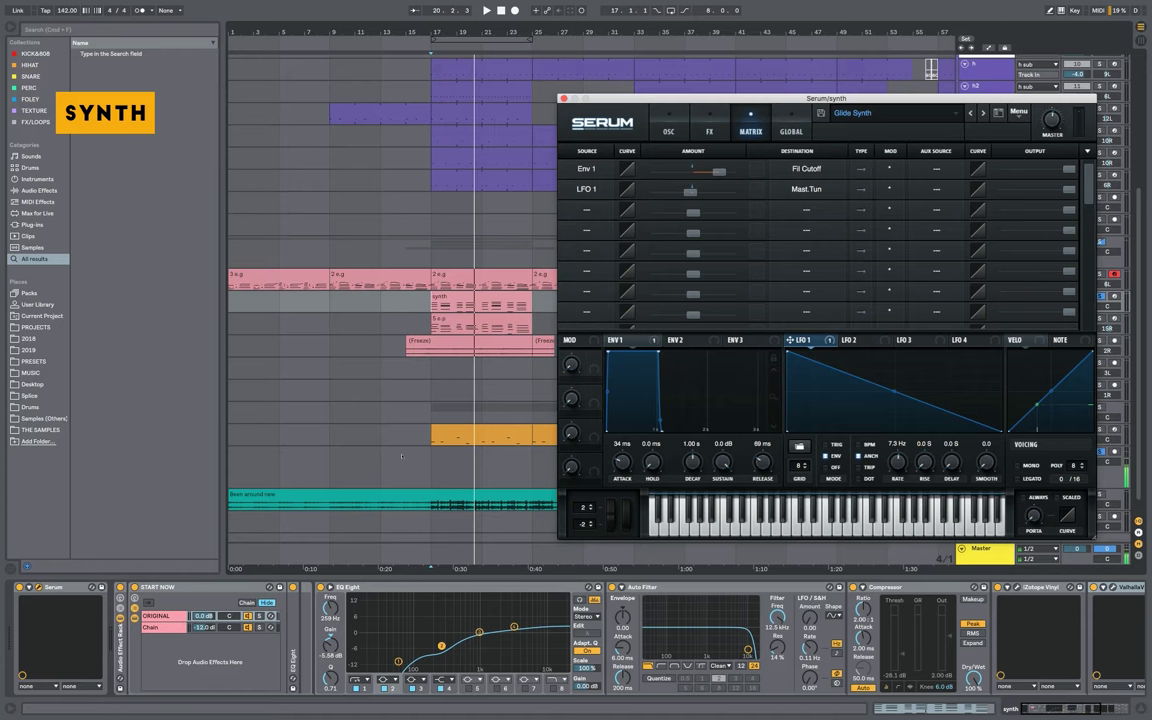
# Check LFO 1's destination options in Serum's matrix, picking Global Mast.Tun, and play the synth from bar 17
pyautogui.click(806, 189)
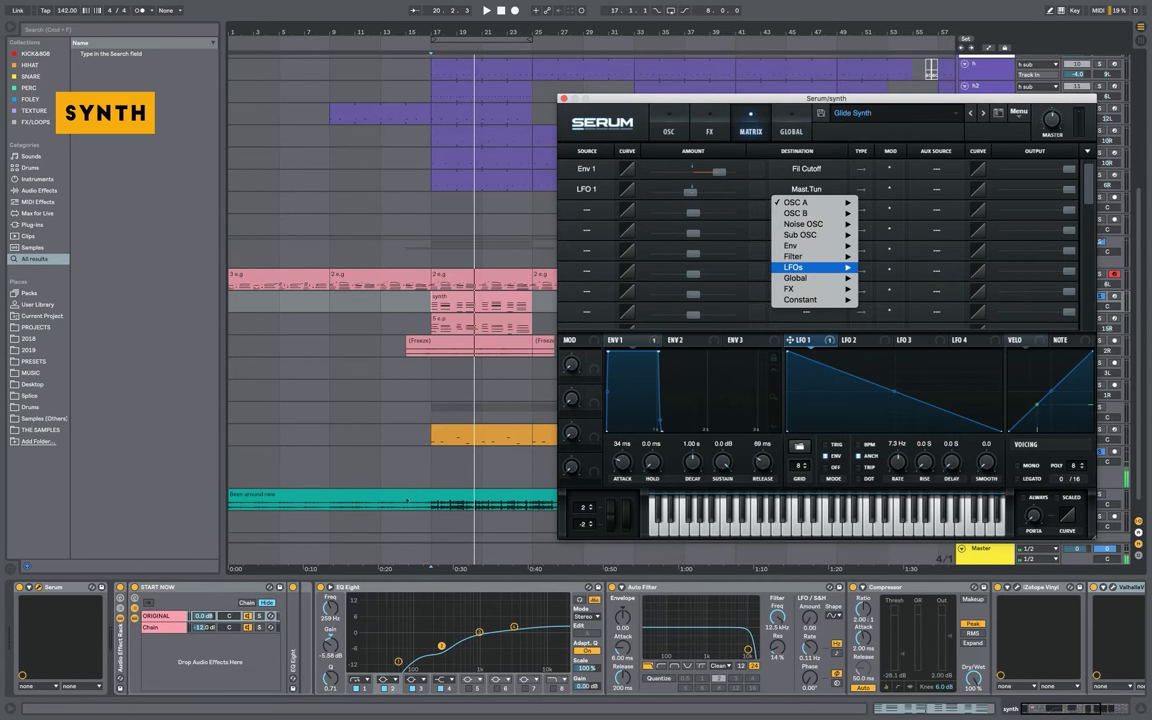
pyautogui.moveTo(800, 278)
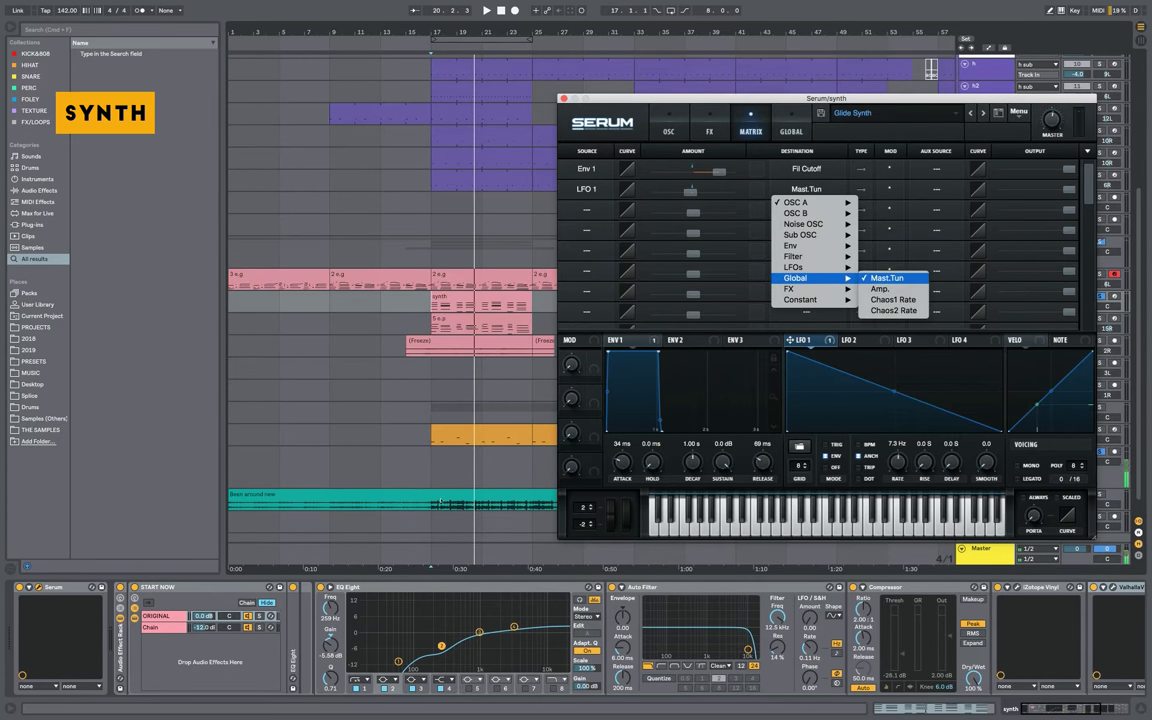
pyautogui.click(887, 278)
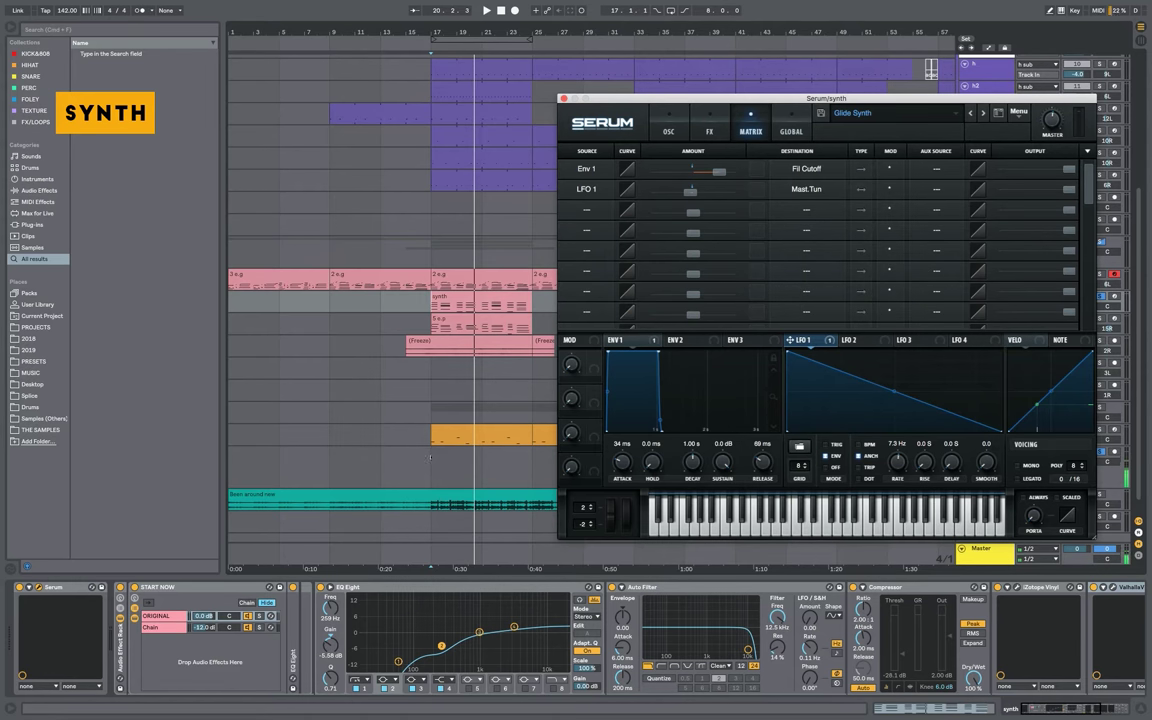
pyautogui.moveTo(690, 192)
pyautogui.press('space')
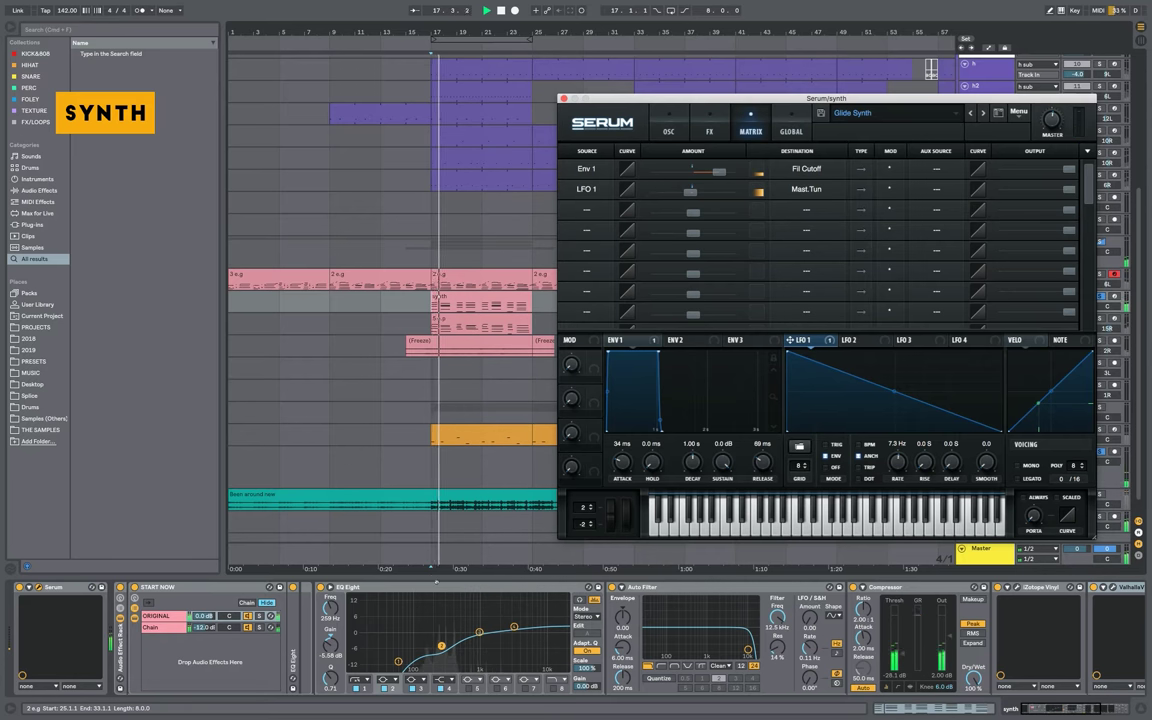
pyautogui.press('space')
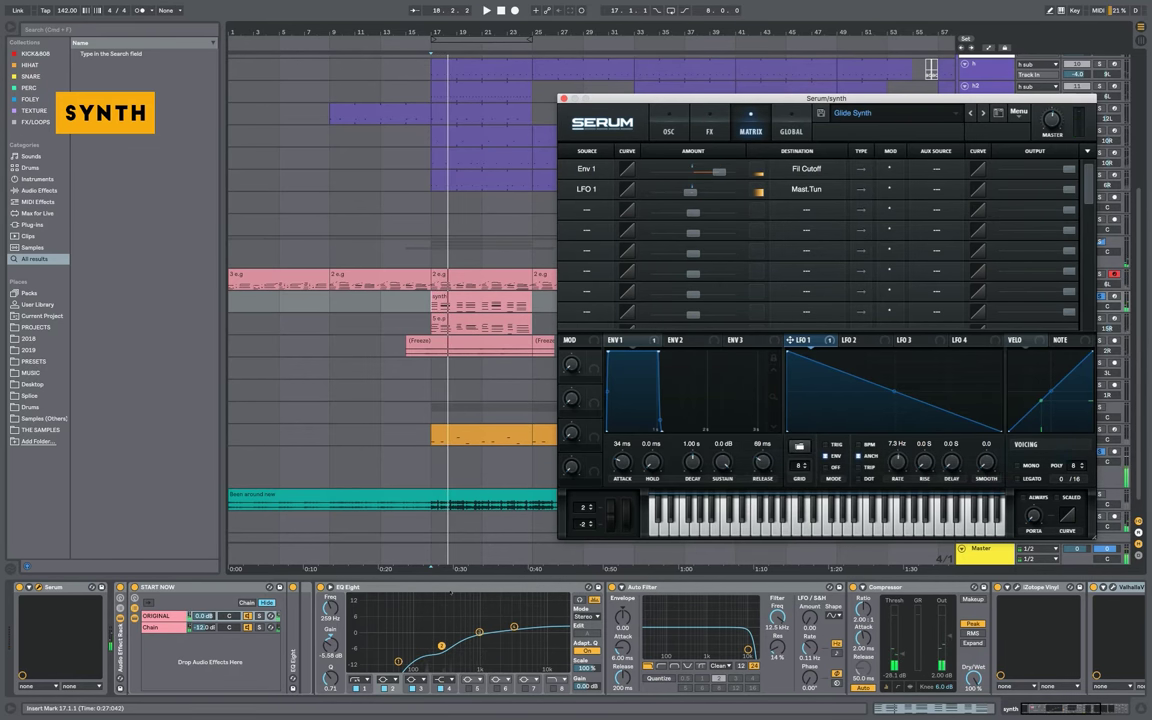
# Lower LFO 1's rate to 1.8 Hz and play the synth from bar 17 to compare the pitch modulation
pyautogui.moveTo(897, 462); pyautogui.dragTo(897, 484)
pyautogui.press('space')
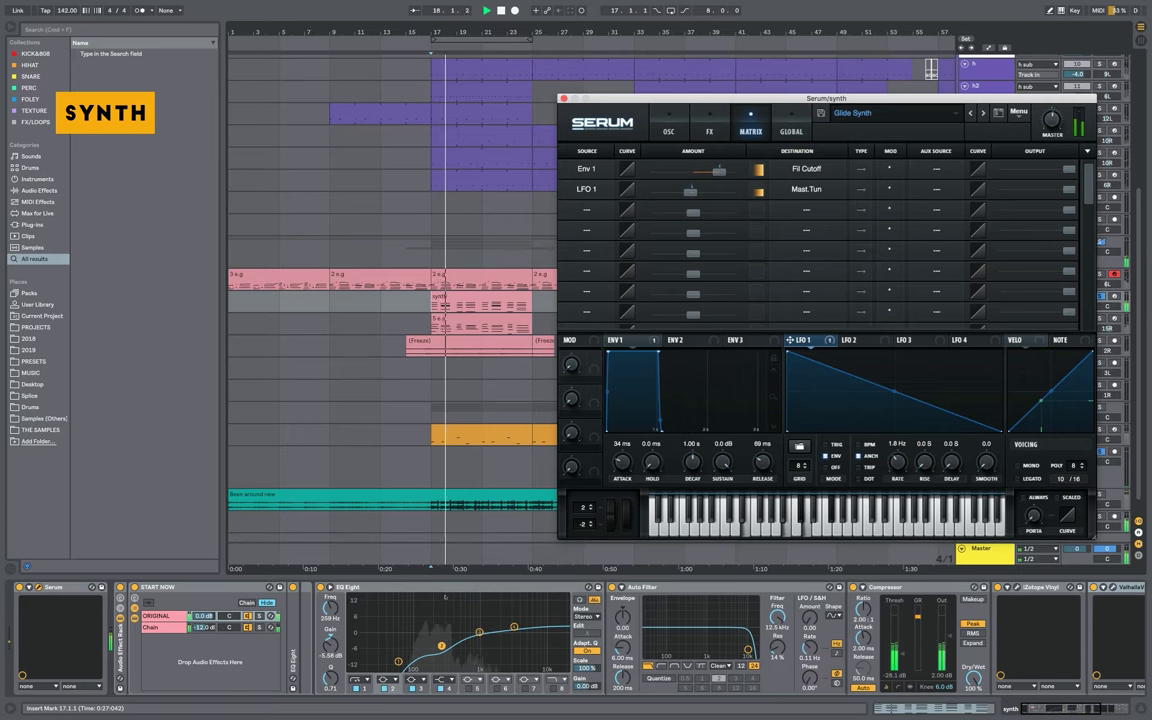
pyautogui.press('space')
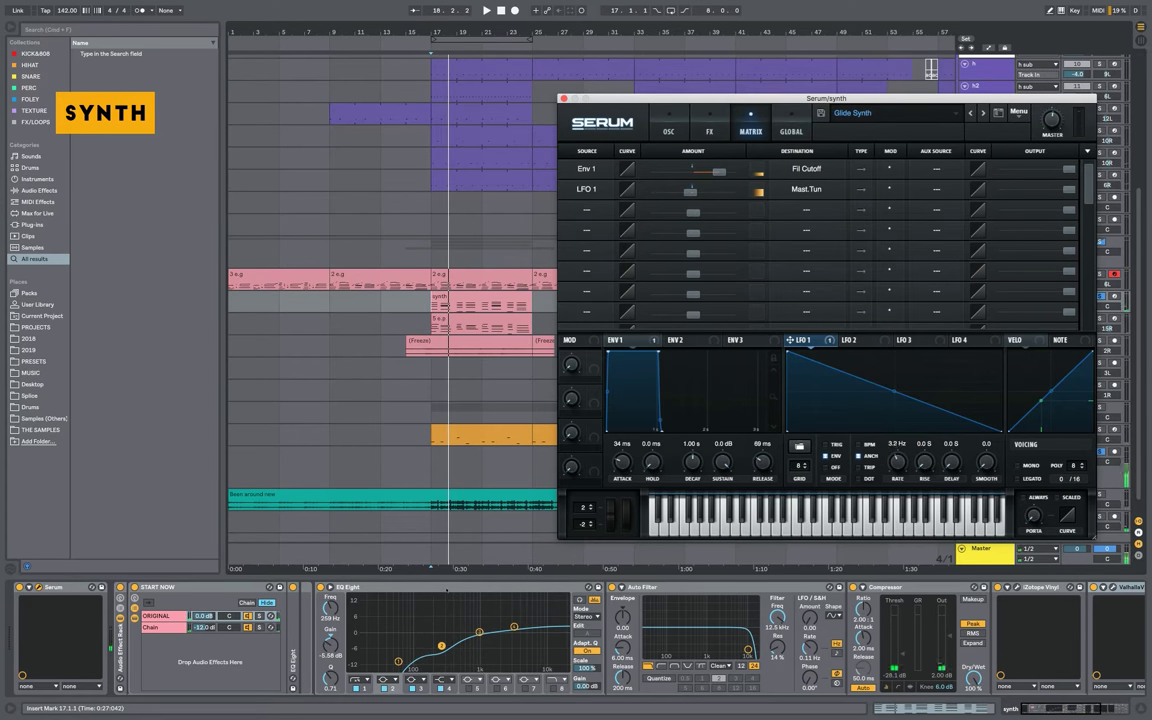
# Set LFO 1's rate to 7.3 Hz, audition the synth from bar 17, and close the Serum window
pyautogui.moveTo(897, 461); pyautogui.dragTo(897, 436)
pyautogui.press('space')
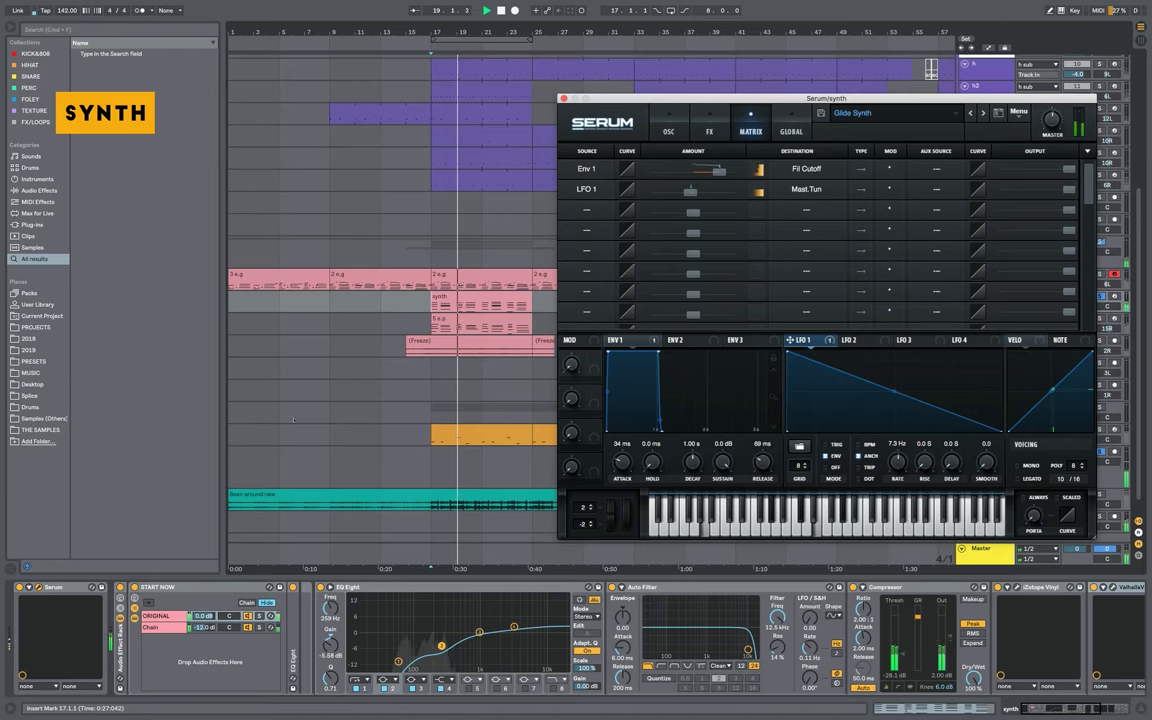
pyautogui.press('super+w')
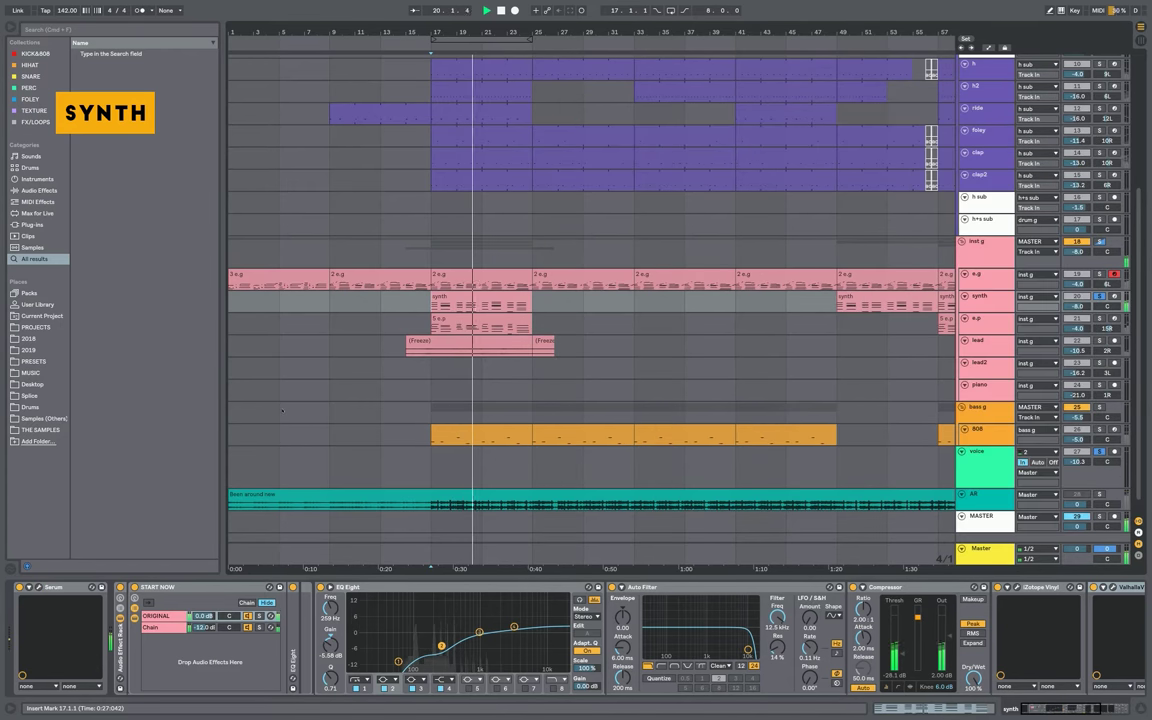
pyautogui.press('space')
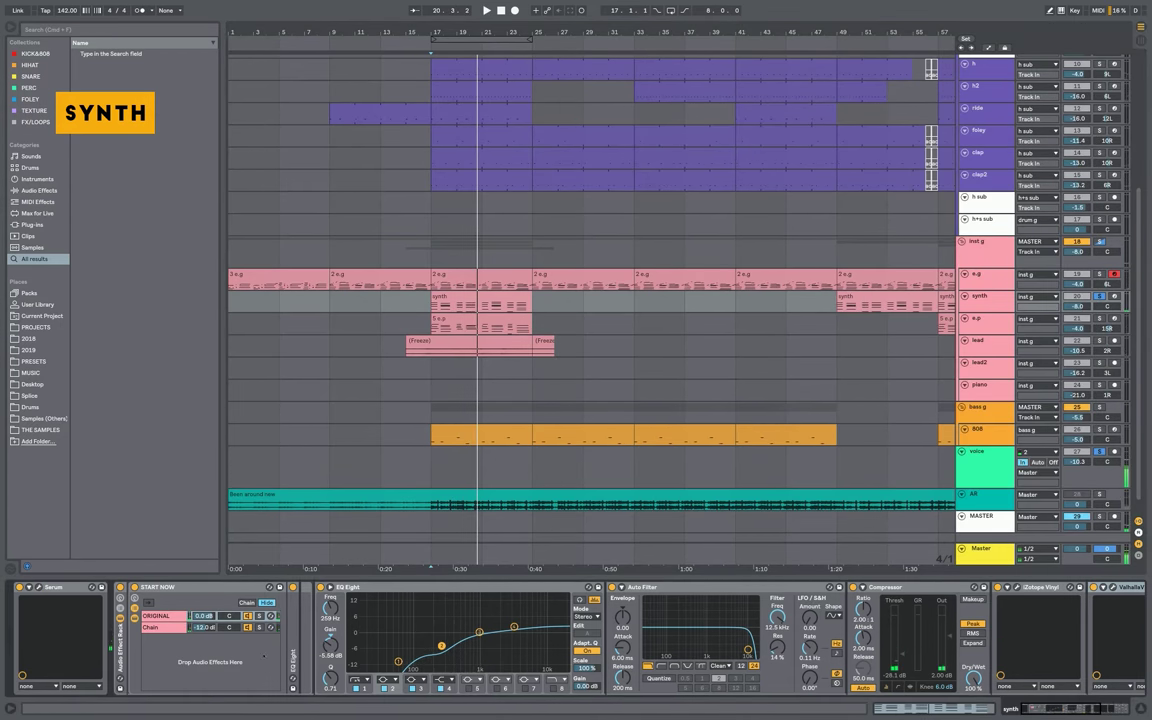
# Examine the synth's EQ Eight, Auto Filter and Compressor, and briefly play the track from bar 17
pyautogui.click(400, 587)
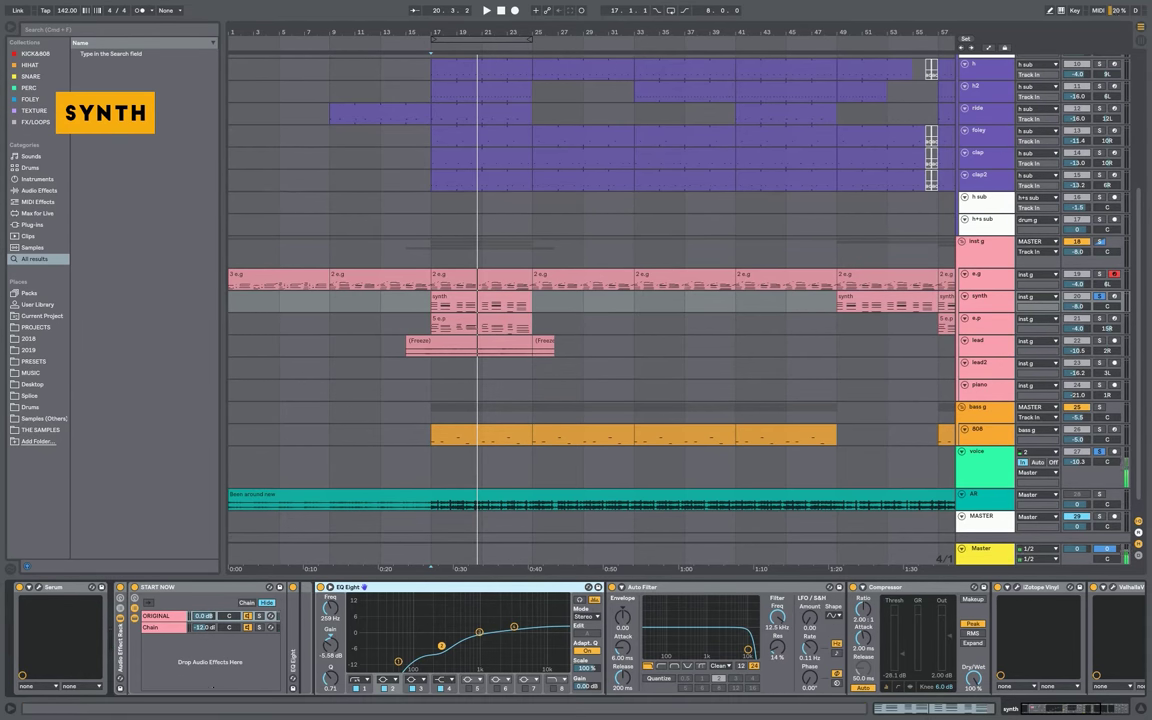
pyautogui.hscroll(5, 248, 683)
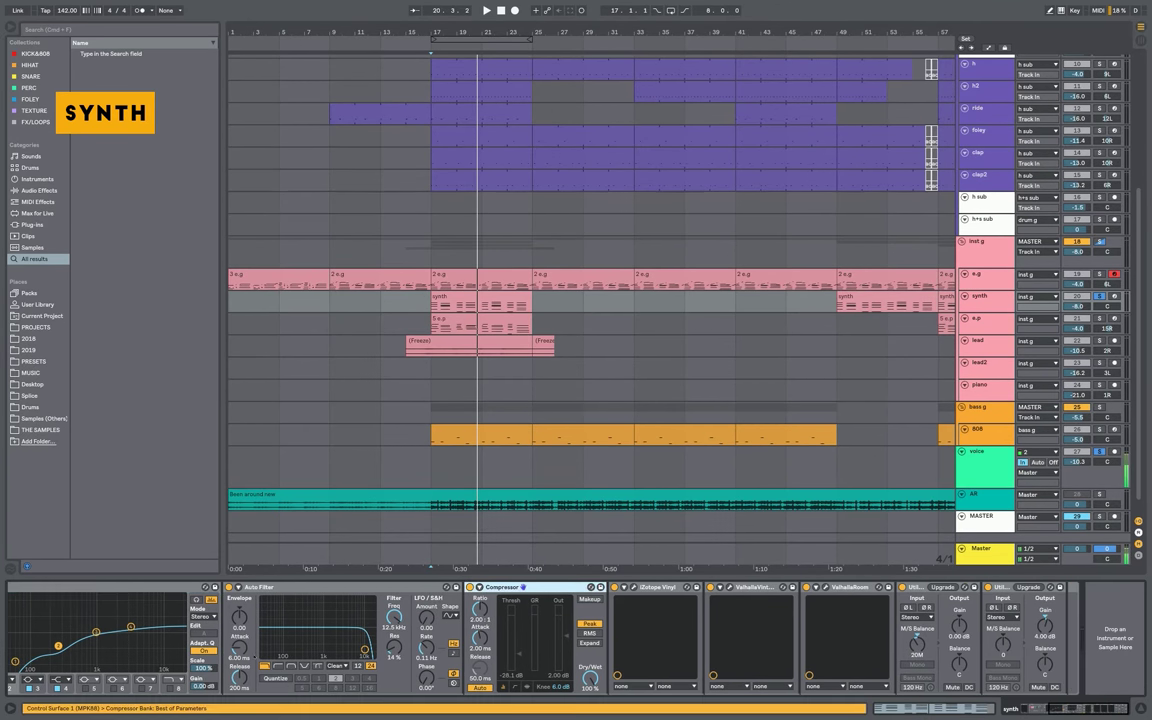
pyautogui.press('space')
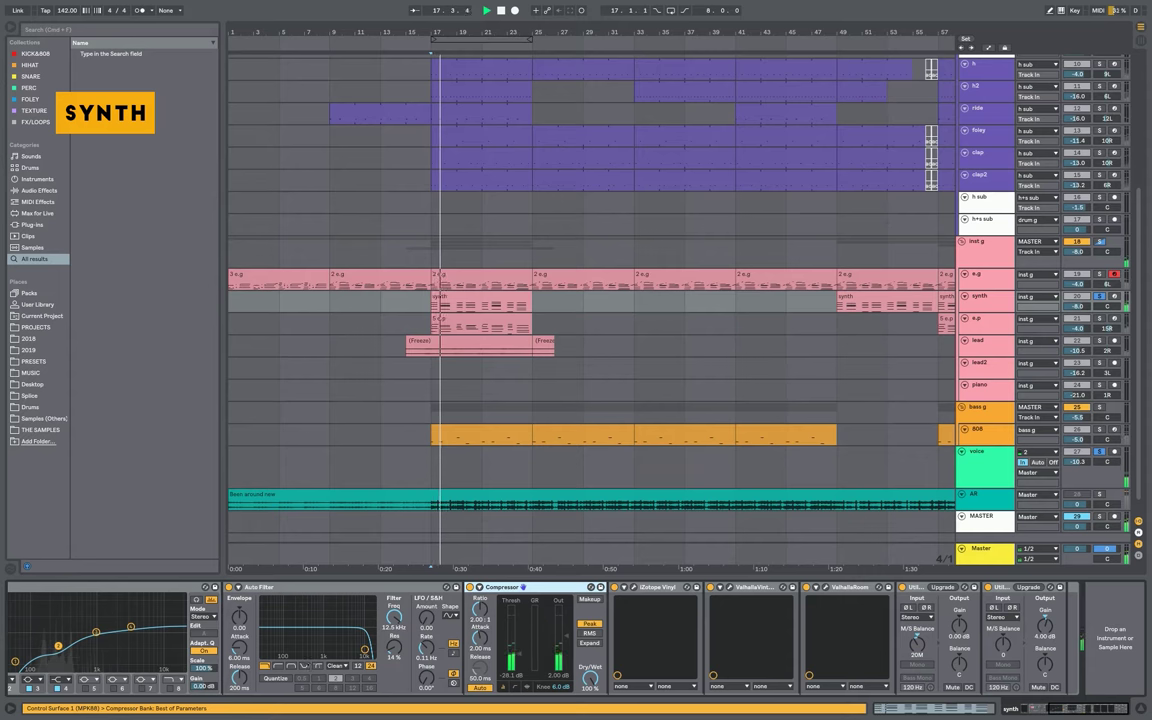
pyautogui.press('space')
# Examine the synth's iZotope Vinyl, ValhallaVintageVerb and ValhallaRoom settings, closing each plug-in window after viewing it
pyautogui.click(632, 587)
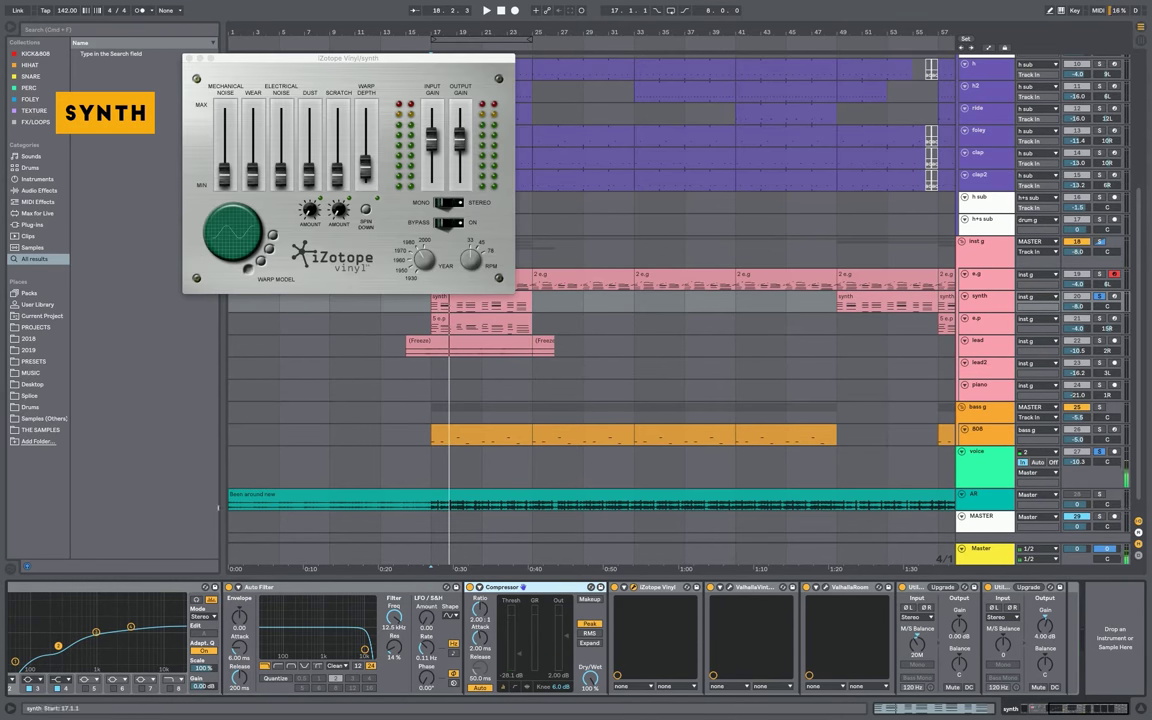
pyautogui.press('super+alt+p')
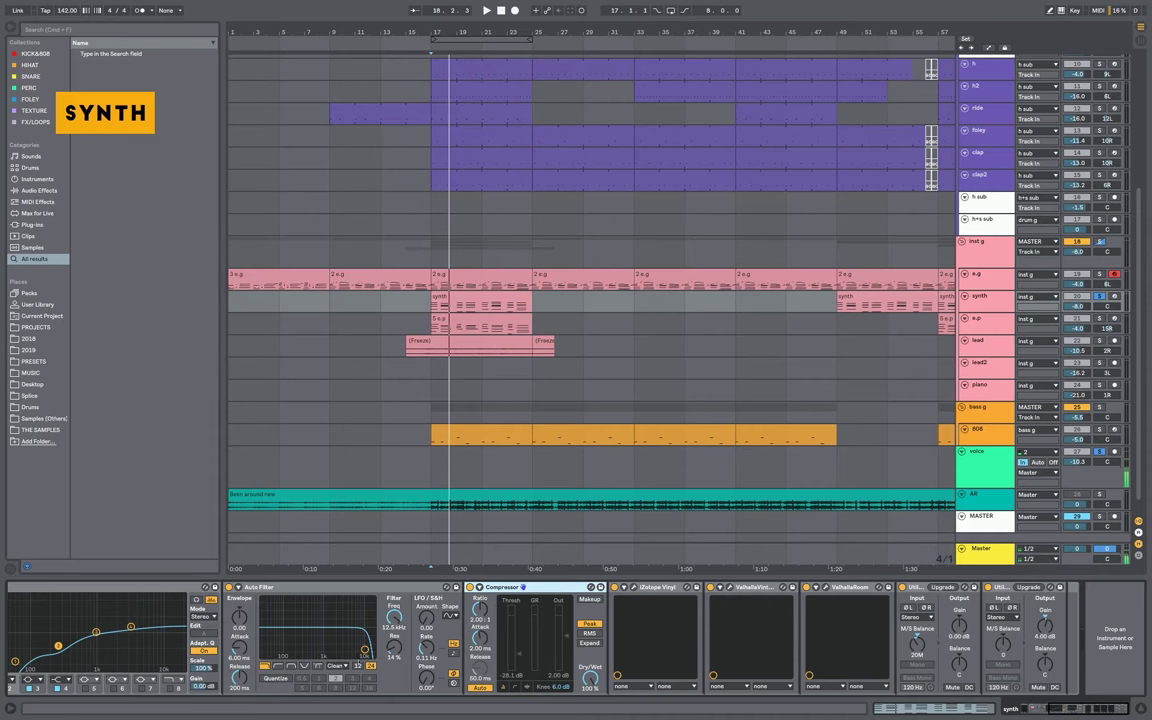
pyautogui.click(729, 587)
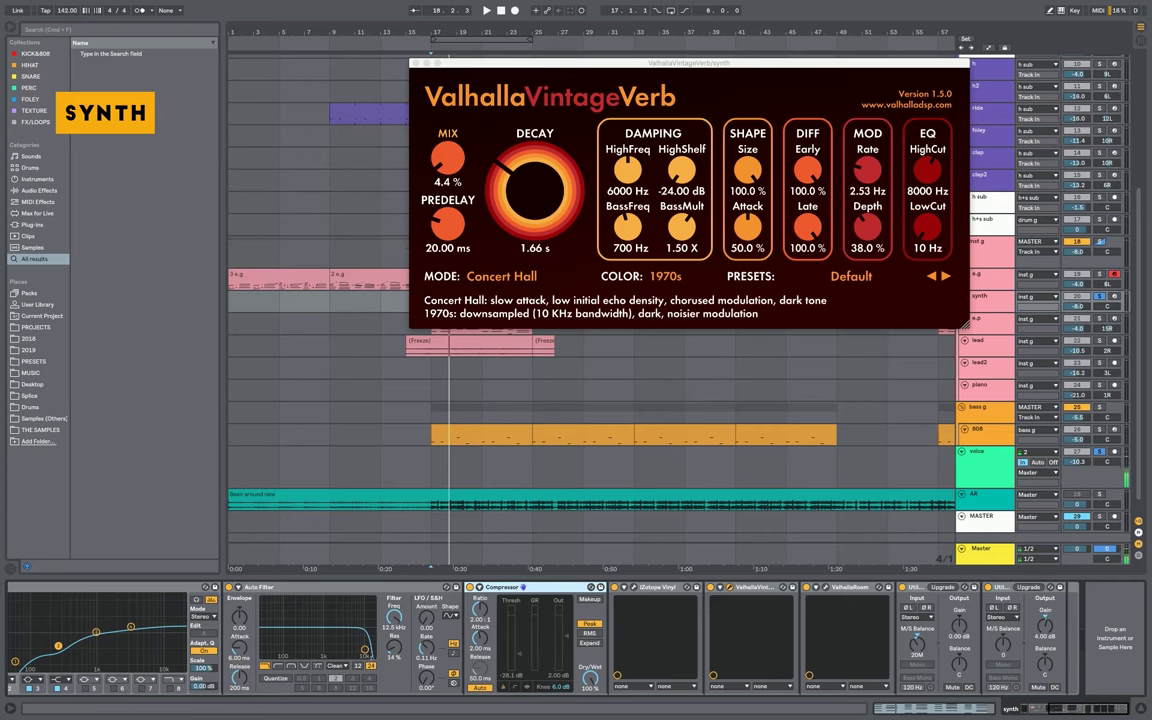
pyautogui.click(729, 587)
pyautogui.click(827, 587)
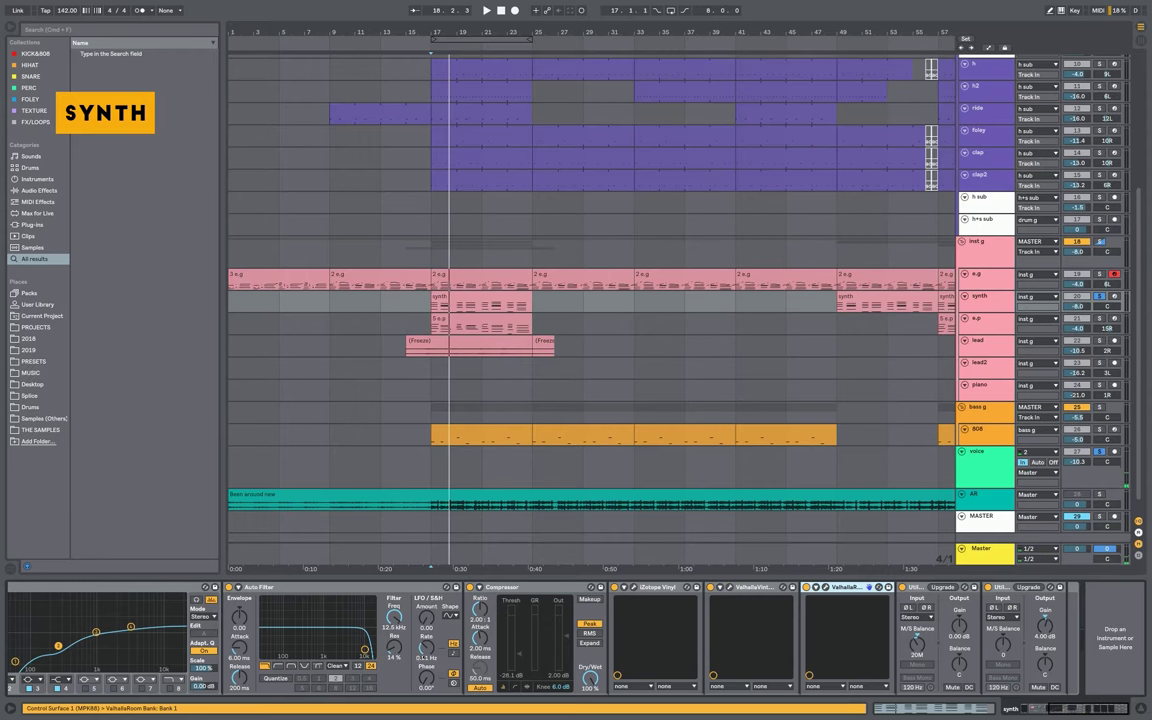
pyautogui.press('super+alt+p')
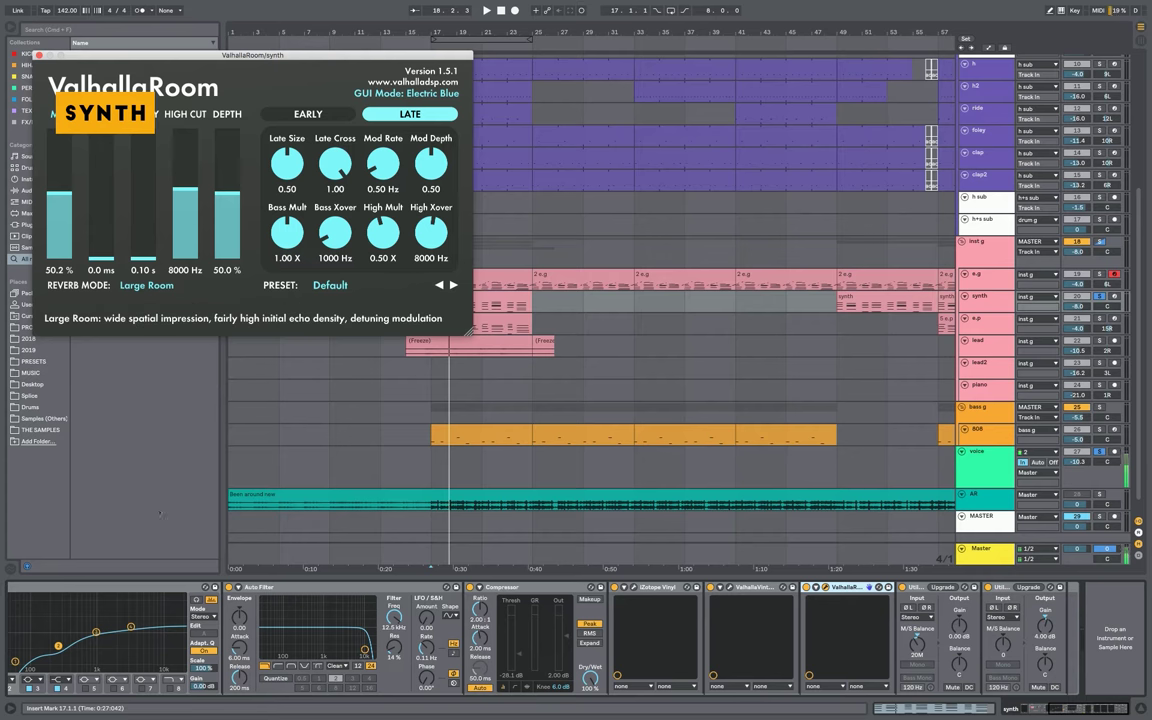
pyautogui.press('super+alt+p')
# Play the synth from bar 17, comparing its sound with the effect chain switched off and on
pyautogui.press('space')
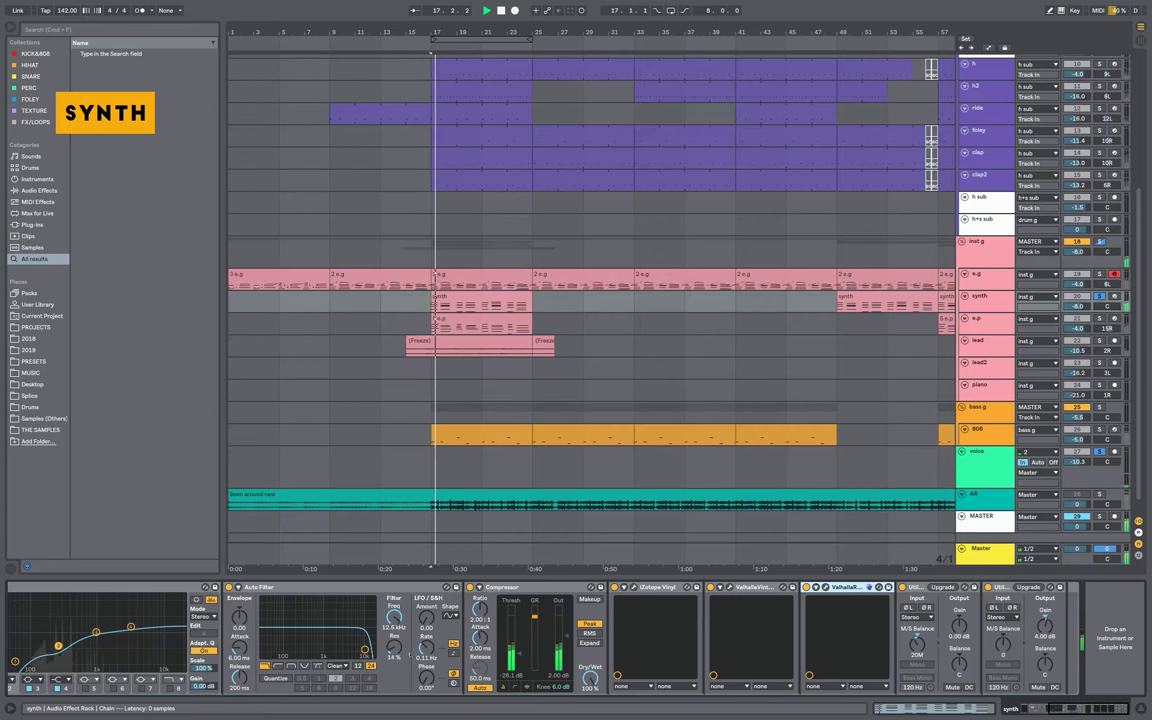
pyautogui.hscroll(-1, 411, 655)
pyautogui.hscroll(-5, 245, 655)
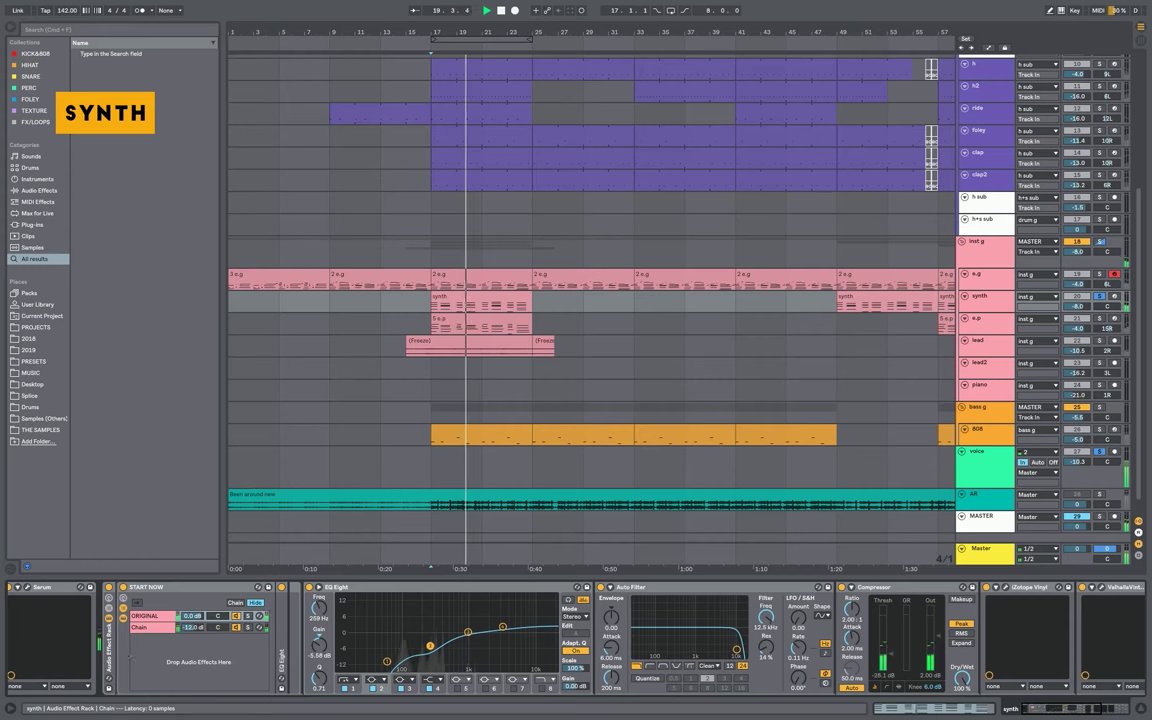
pyautogui.hscroll(-1, 58, 655)
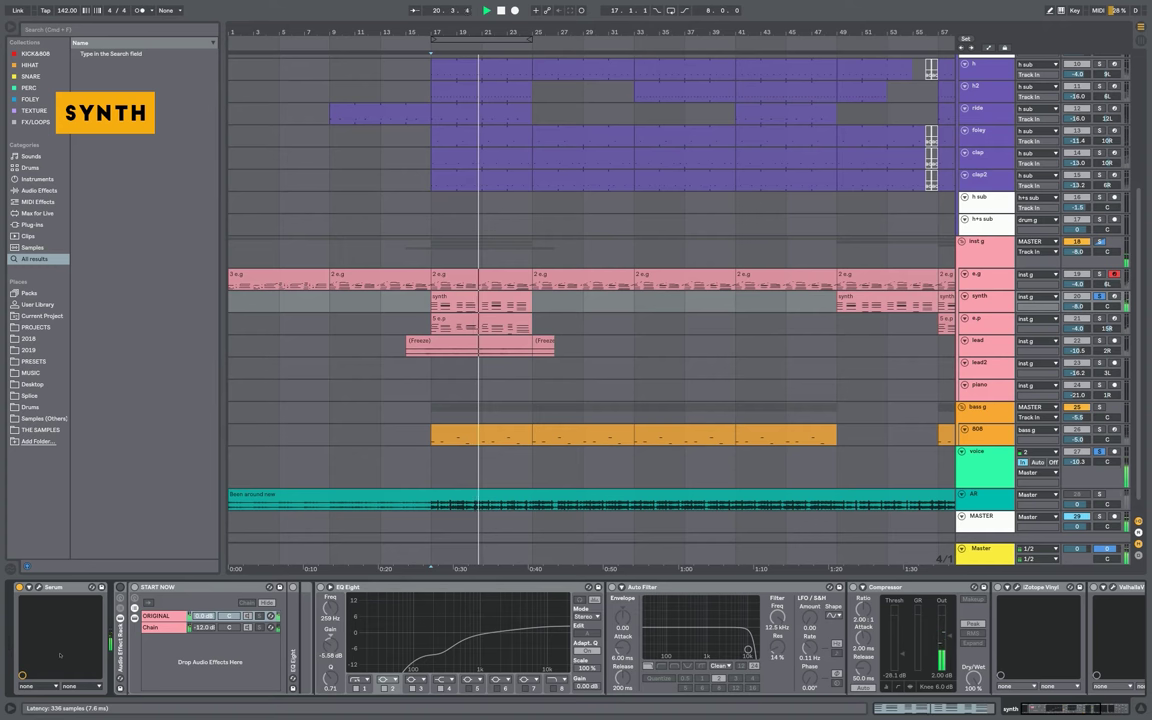
pyautogui.press('0')
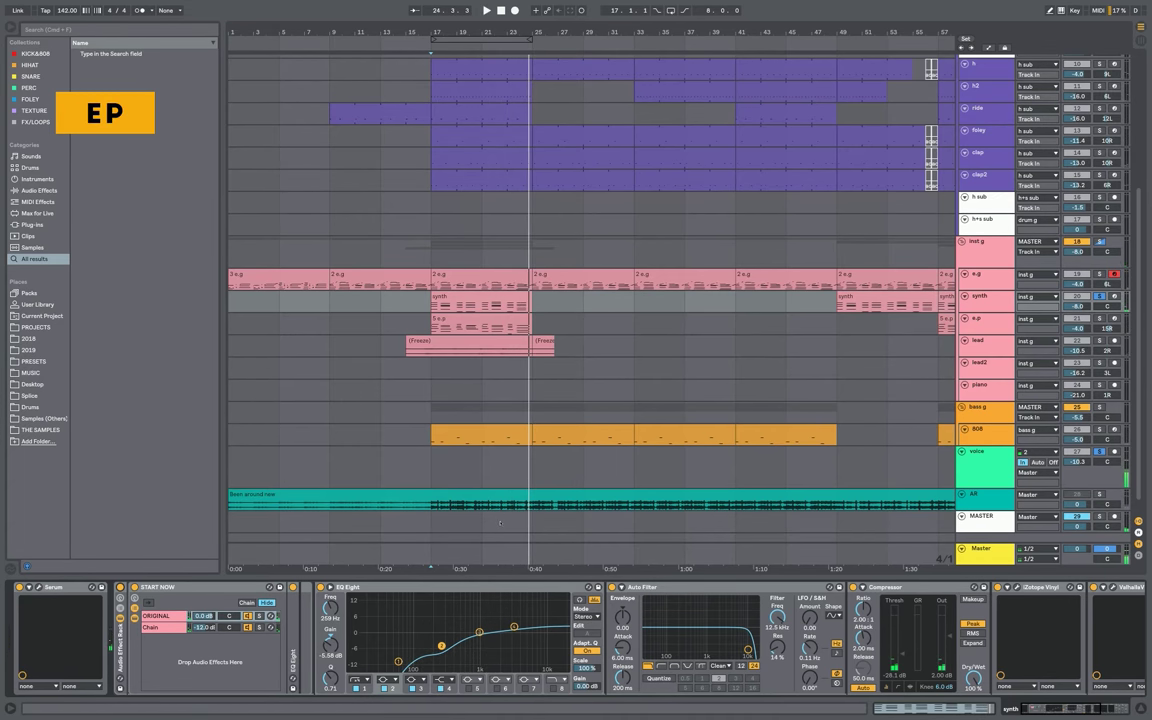
# Solo and record-arm the e.p track and show the start of its device chain
pyautogui.press('Down')
pyautogui.press('s')
pyautogui.press('c')
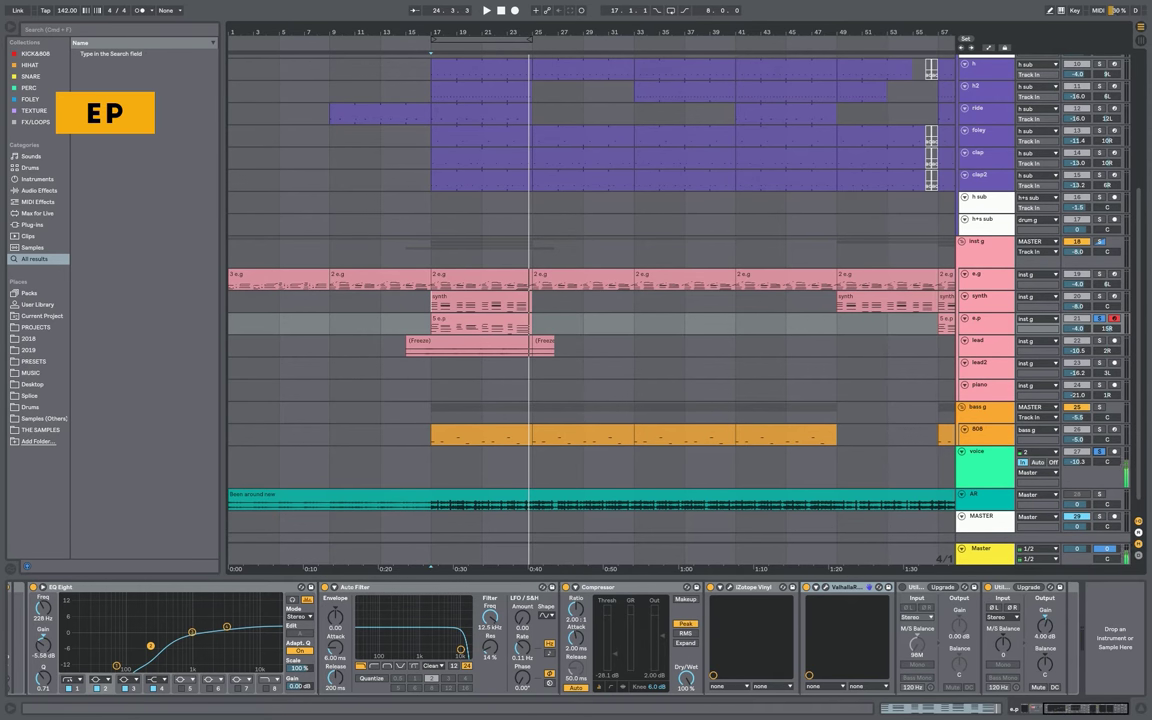
pyautogui.hscroll(-5, 396, 595)
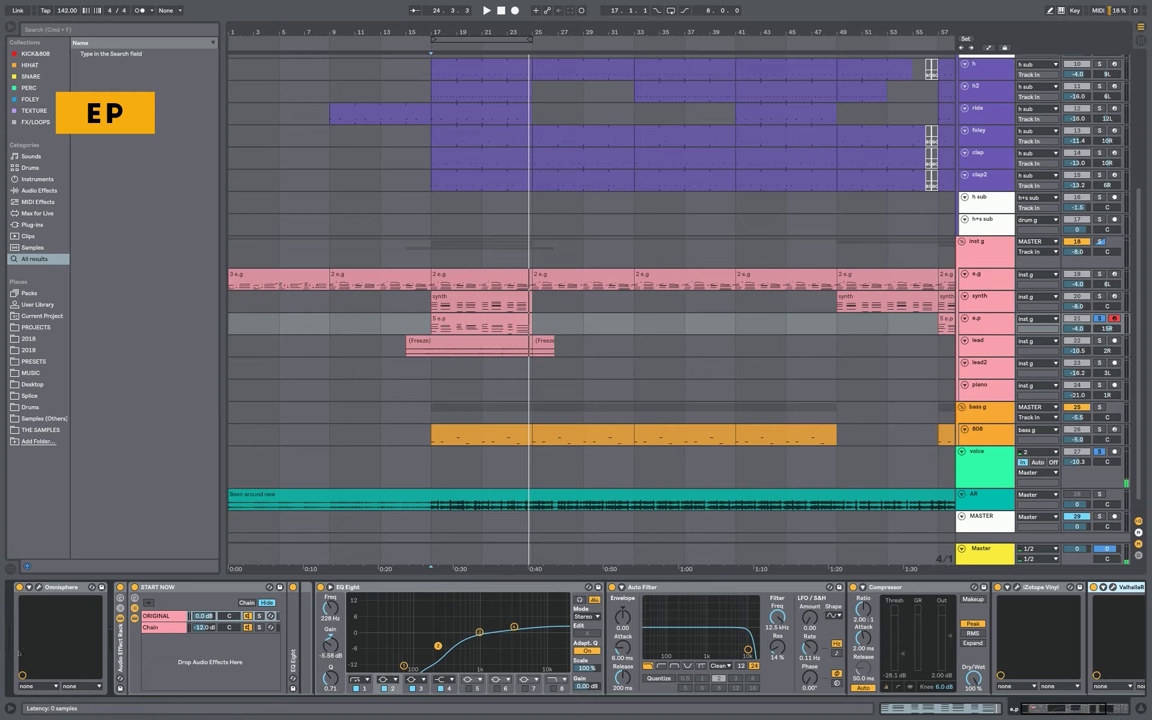
# Examine the Keyscape Wurlitzer 200A patch's reverb effects in the e.p track's Omnisphere, and close the plug-in window
pyautogui.click(39, 587)
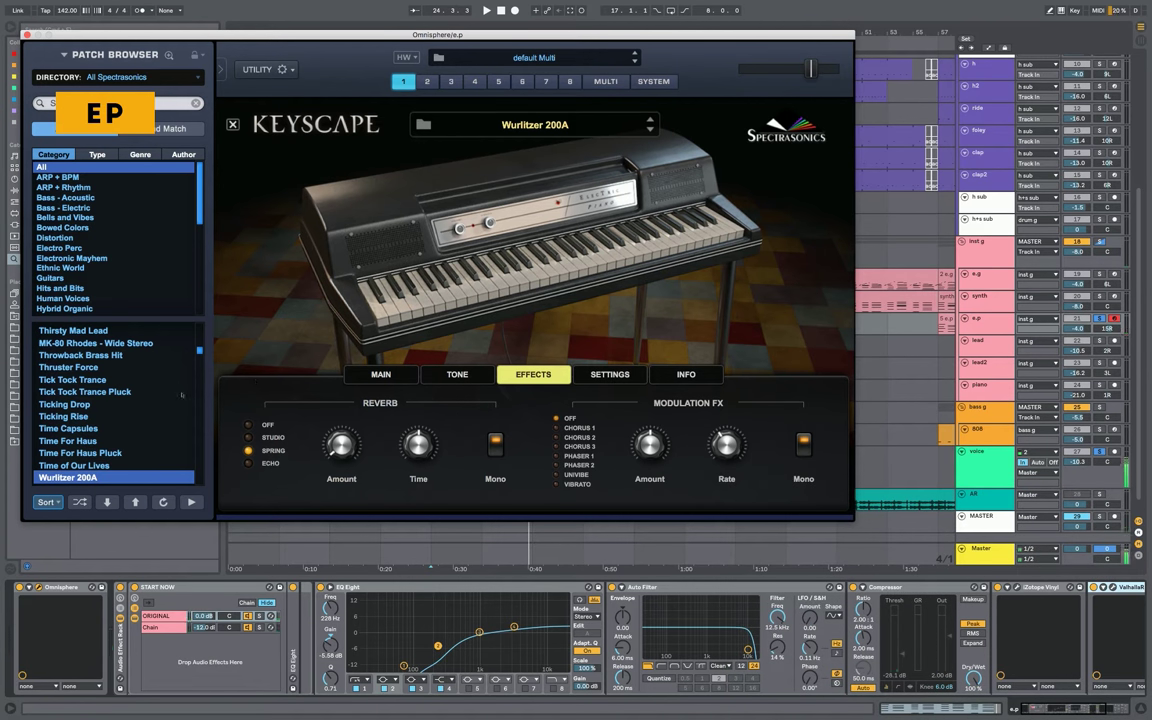
pyautogui.moveTo(178, 35); pyautogui.dragTo(209, 35)
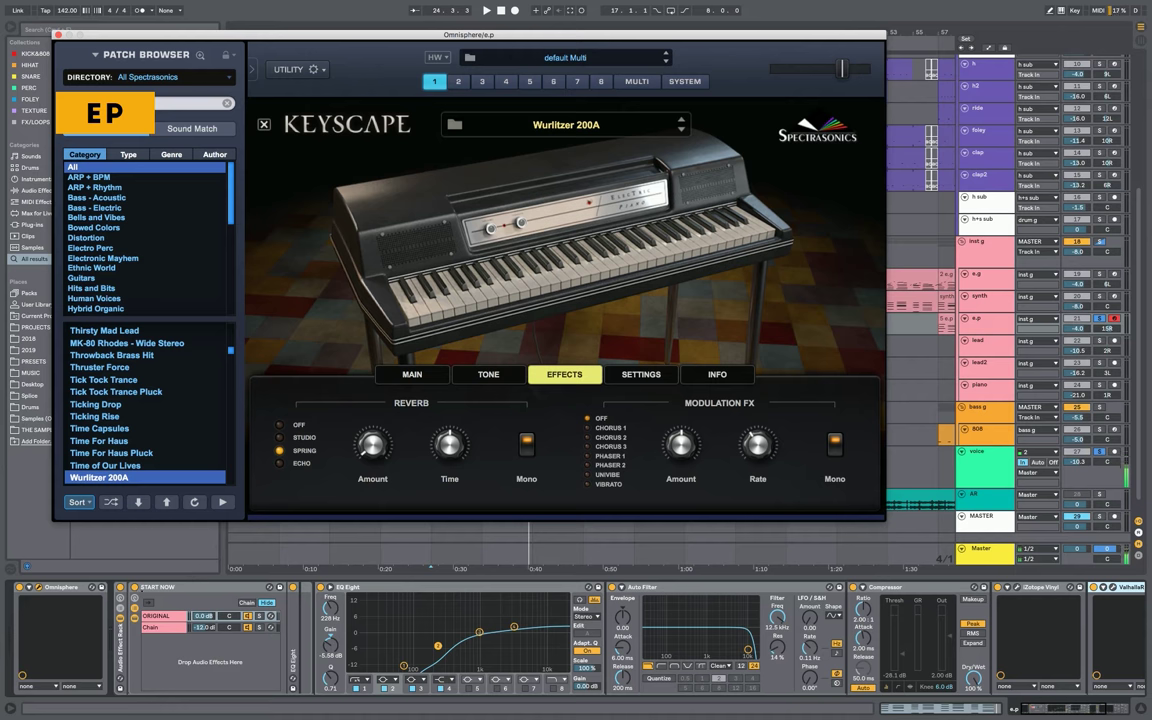
pyautogui.moveTo(373, 445)
pyautogui.click(58, 35)
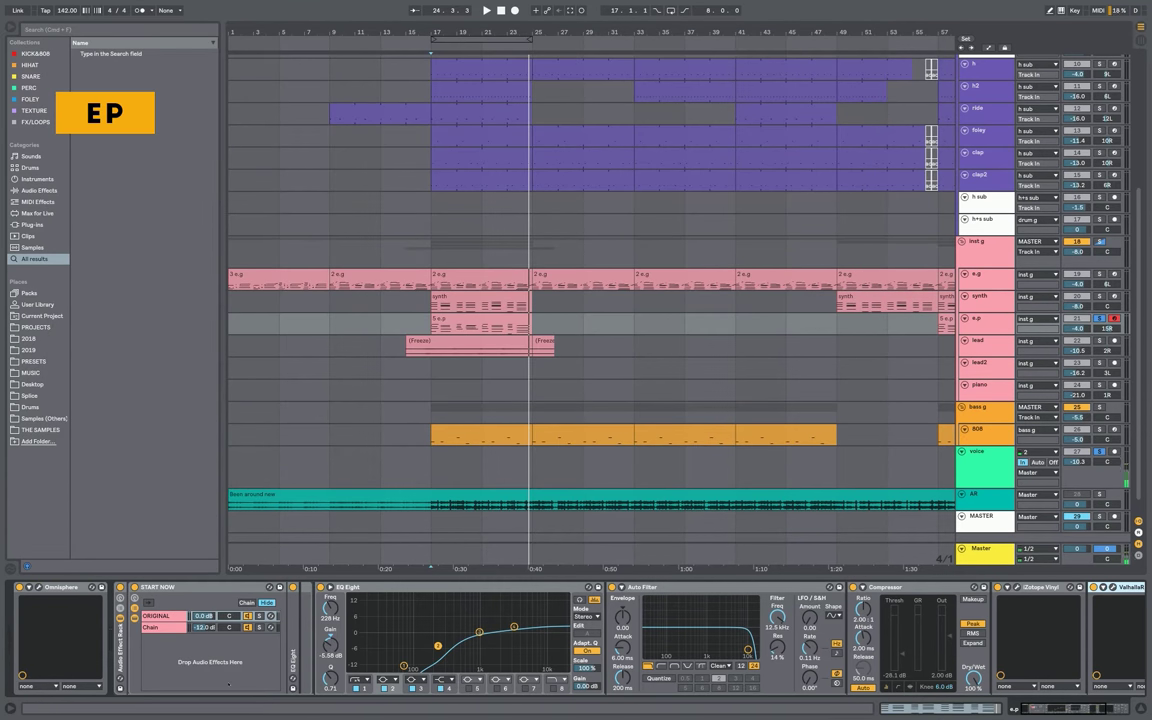
# Examine the e.p track's effect chain, including its iZotope Vinyl and ValhallaRoom settings
pyautogui.hscroll(5, 229, 685)
pyautogui.hscroll(-5, 241, 671)
pyautogui.hscroll(3, 576, 640)
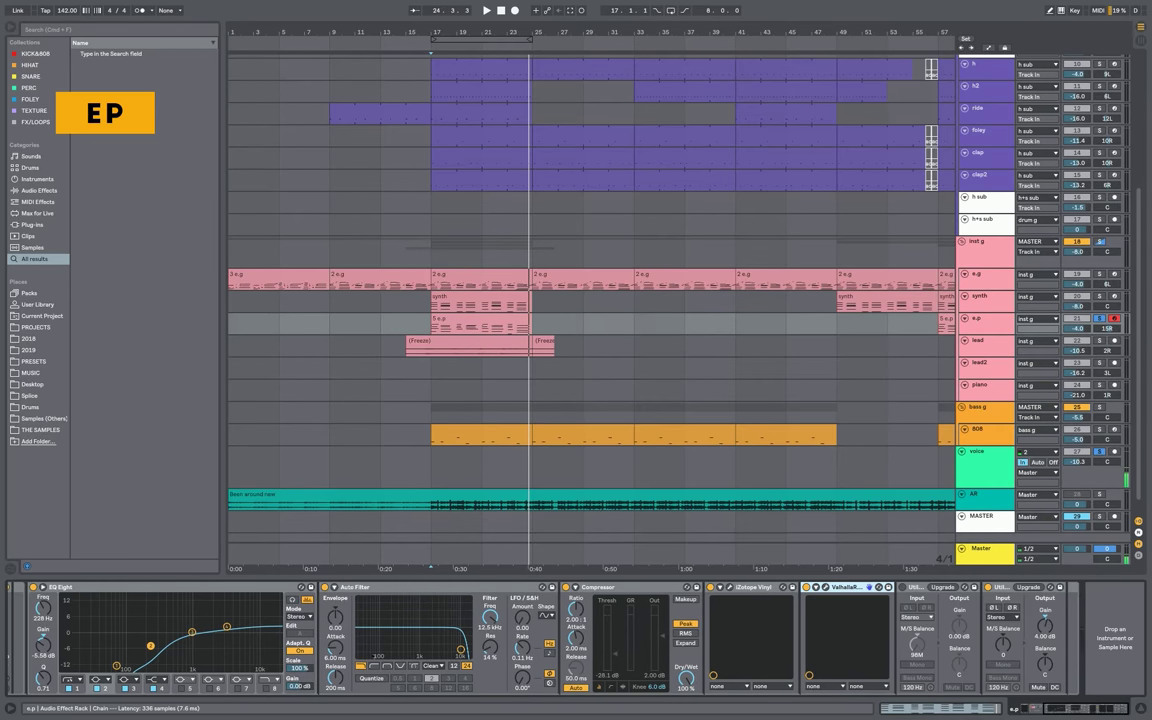
pyautogui.click(730, 587)
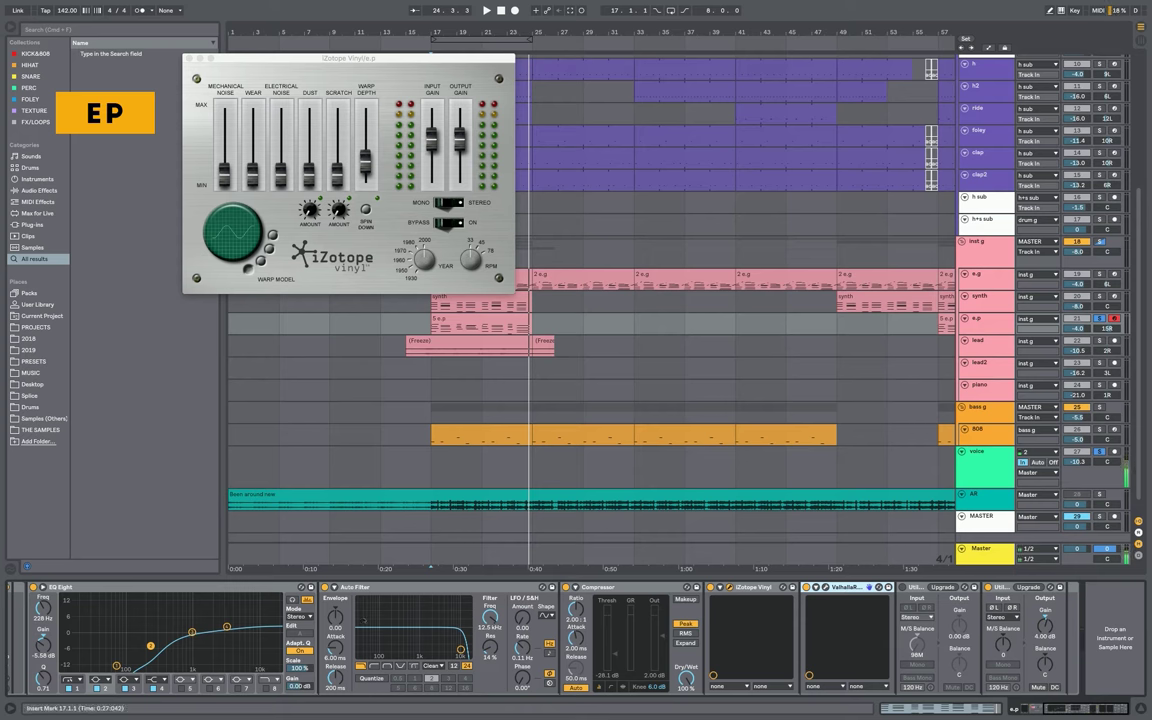
pyautogui.click(826, 587)
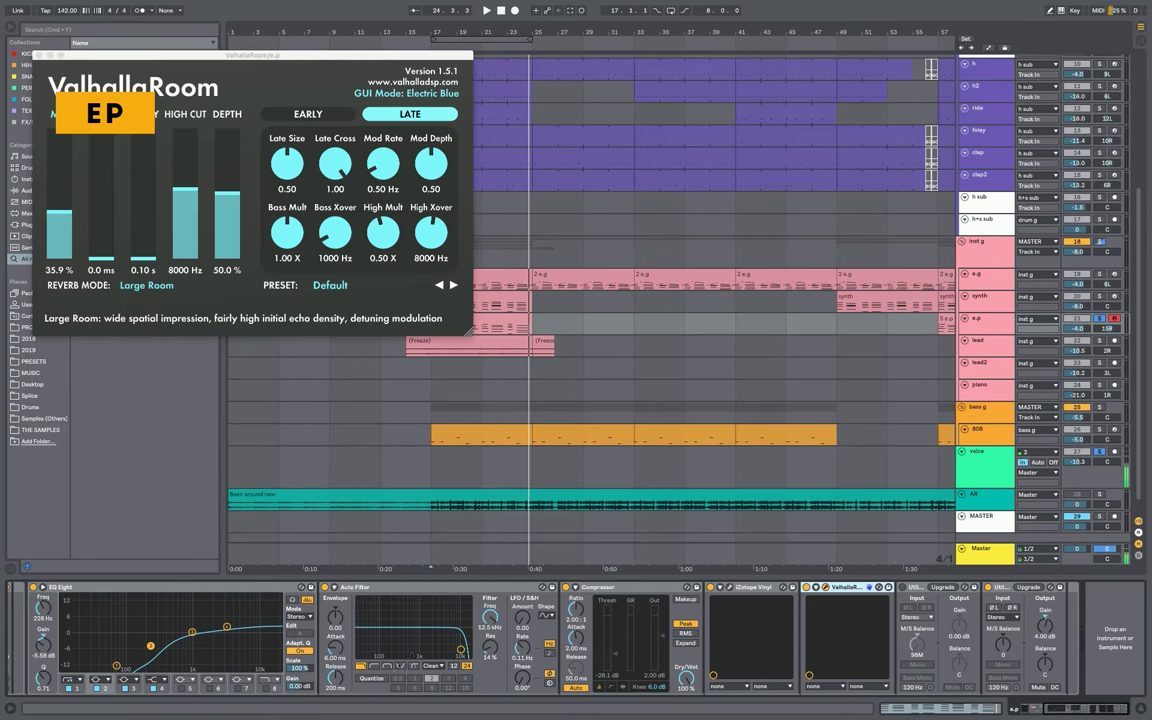
pyautogui.click(826, 587)
pyautogui.hscroll(-5, 810, 610)
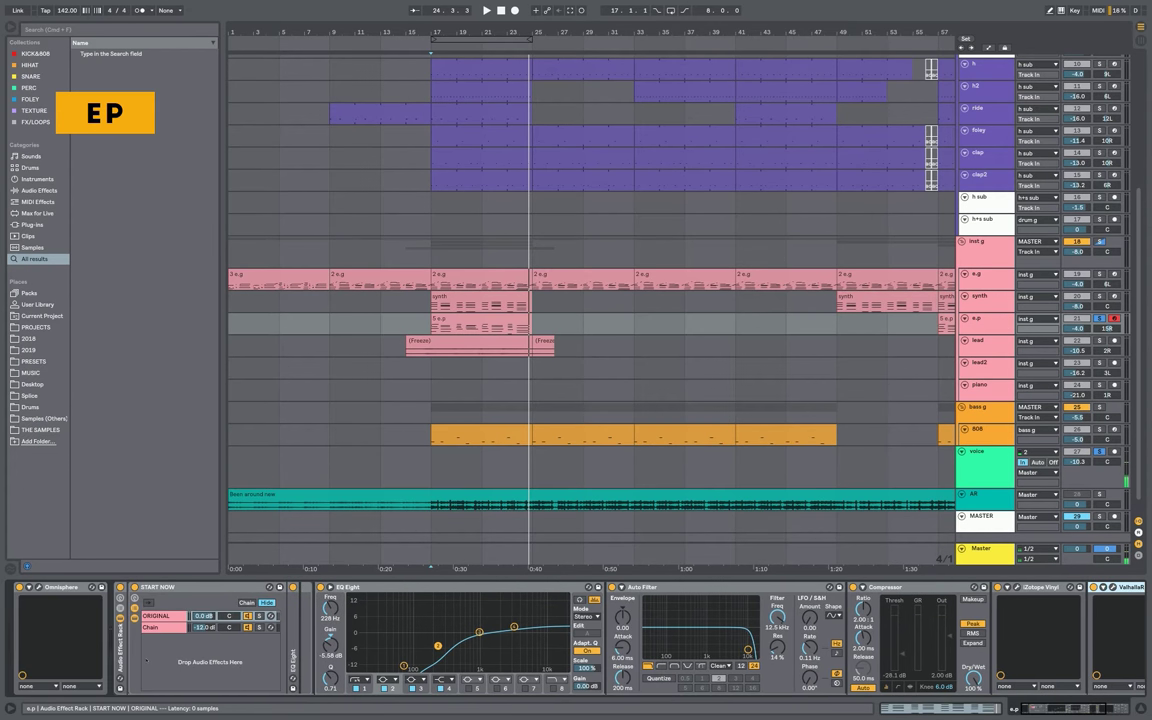
# Play the e.p track from bar 17, comparing its sound with the effects on and off
pyautogui.press('space')
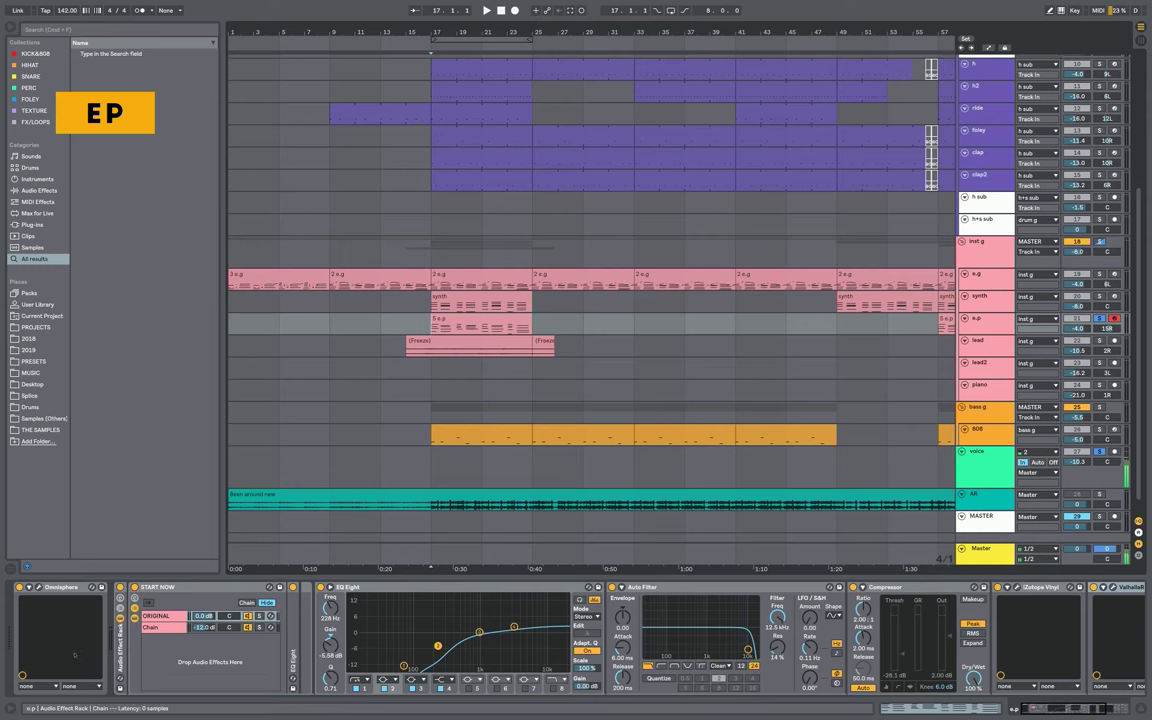
pyautogui.press('space')
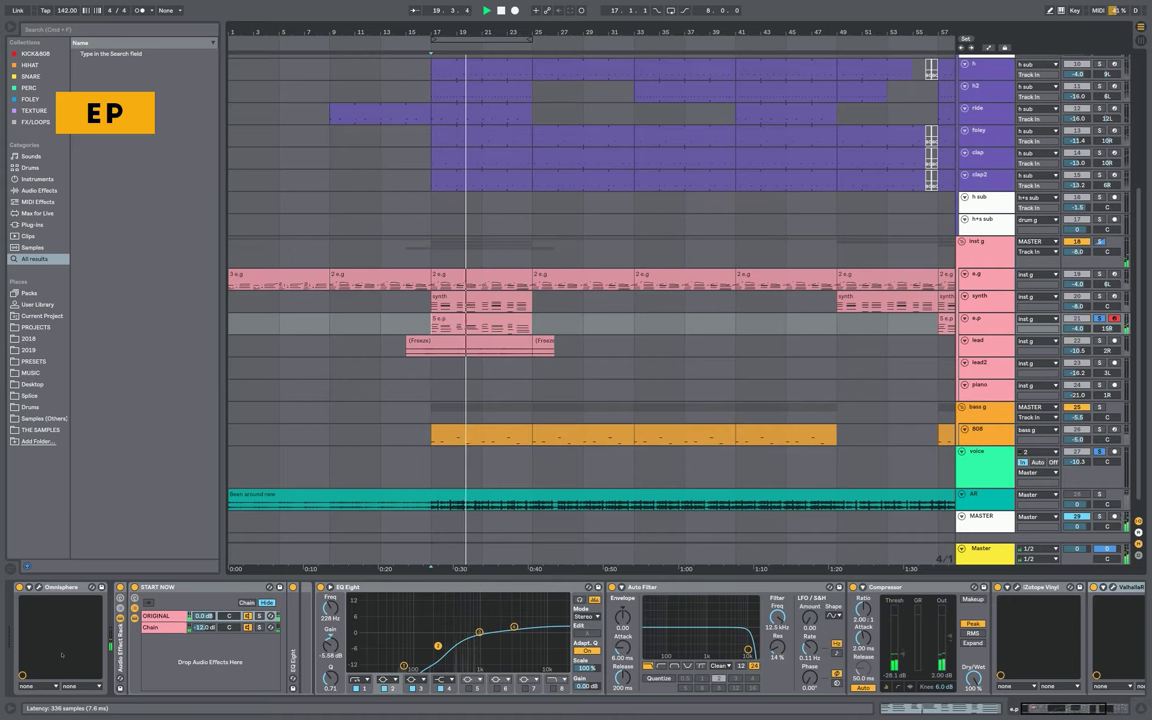
pyautogui.press('0')
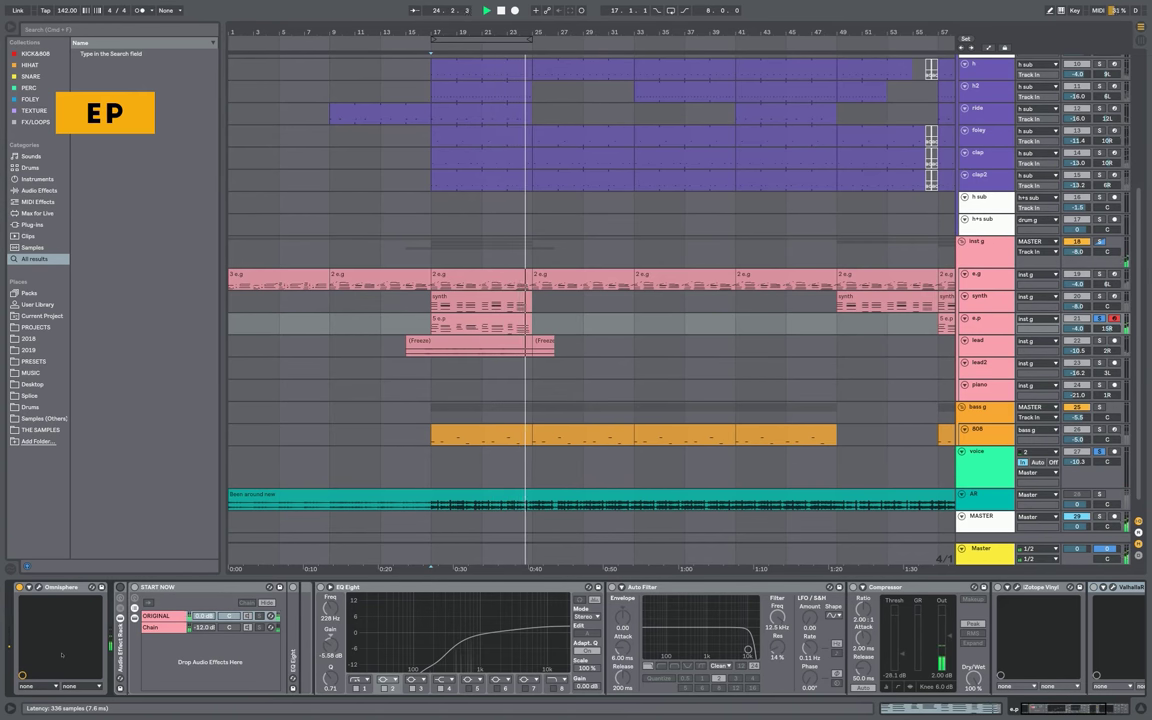
pyautogui.press('space')
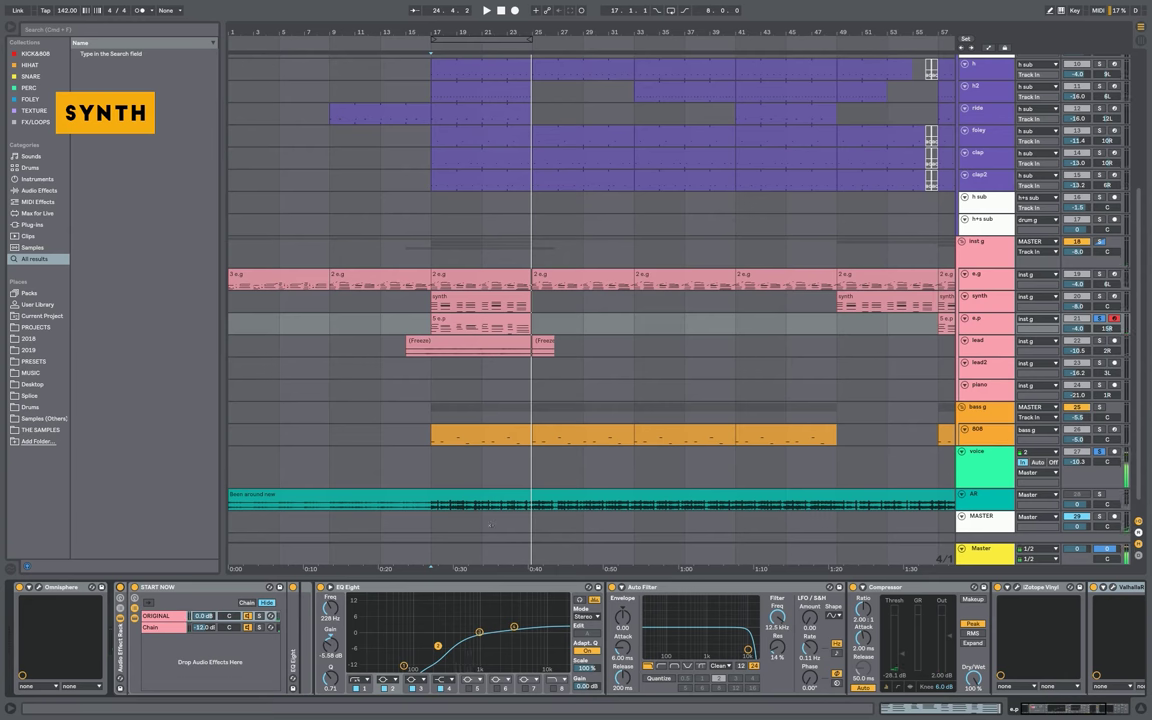
# Select the frozen clip on the lead track and review the e.p track's effect chain again for reference
pyautogui.press('Down')
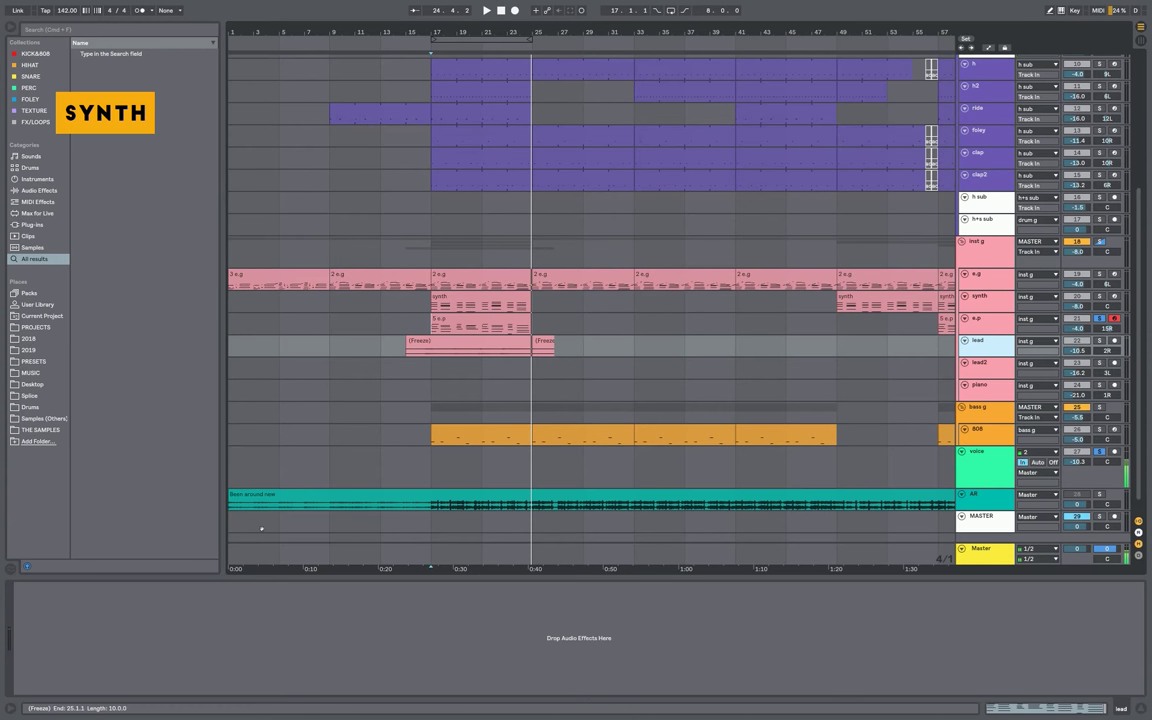
pyautogui.click(468, 341)
pyautogui.press('Up')
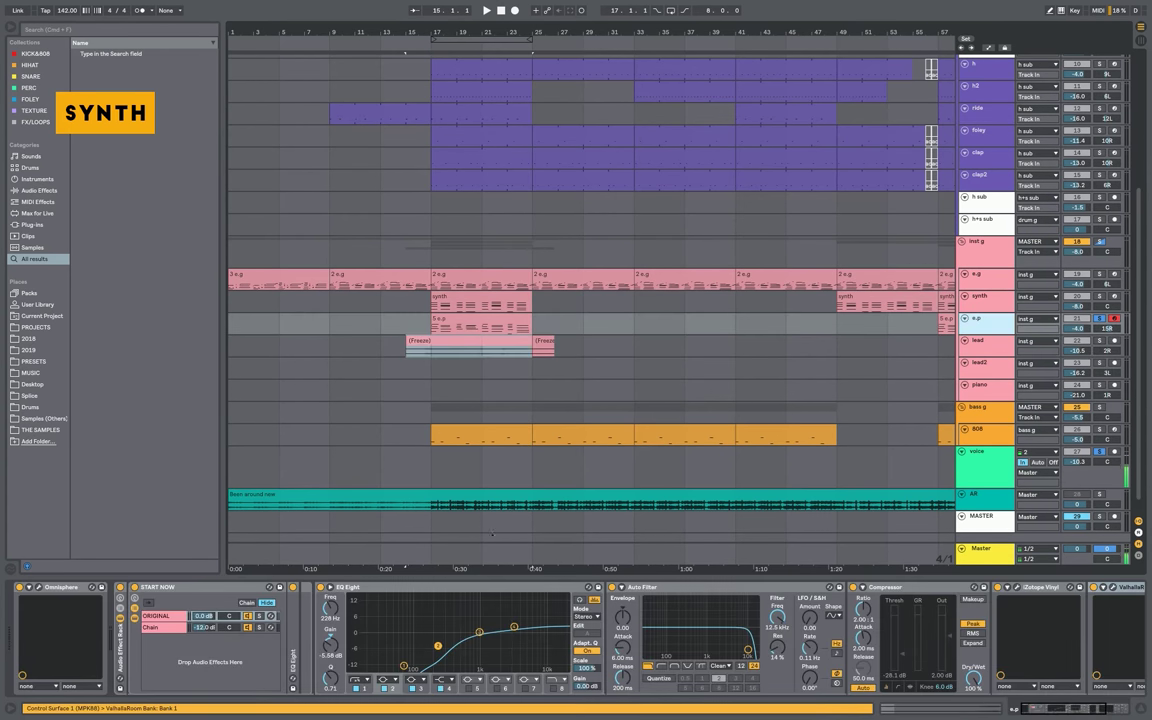
pyautogui.hscroll(5, 422, 676)
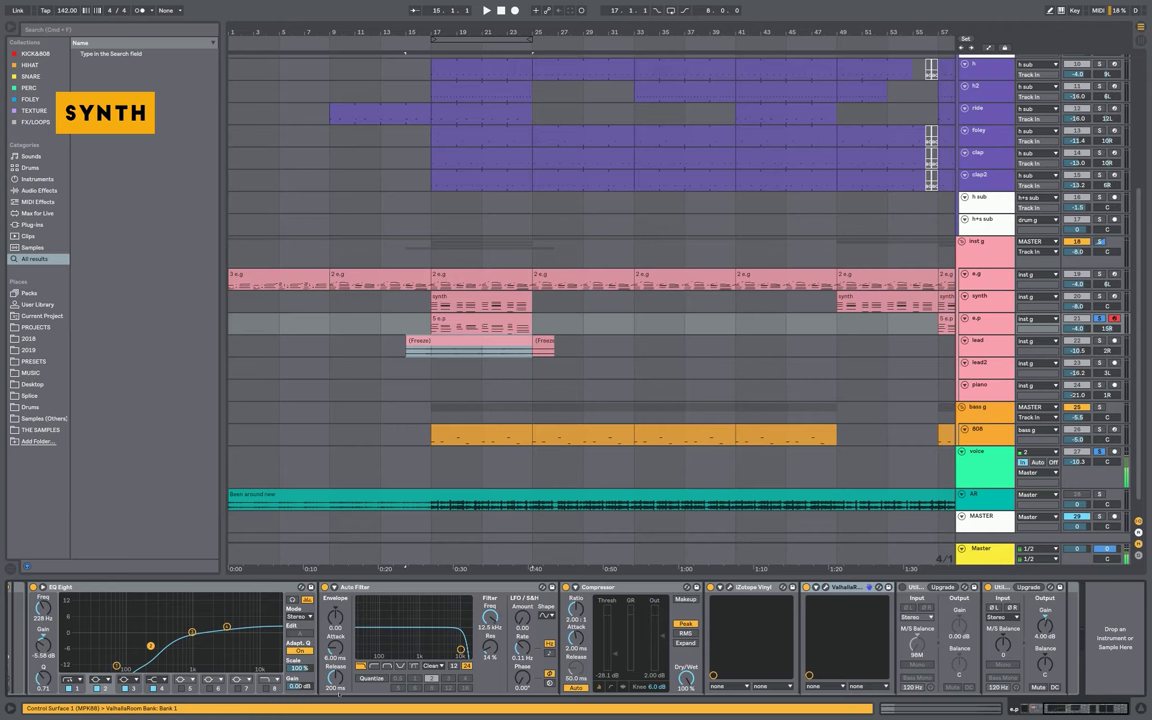
pyautogui.hscroll(-5, 353, 698)
# Solo the frozen lead track and audition it from bar 17
pyautogui.press('Down')
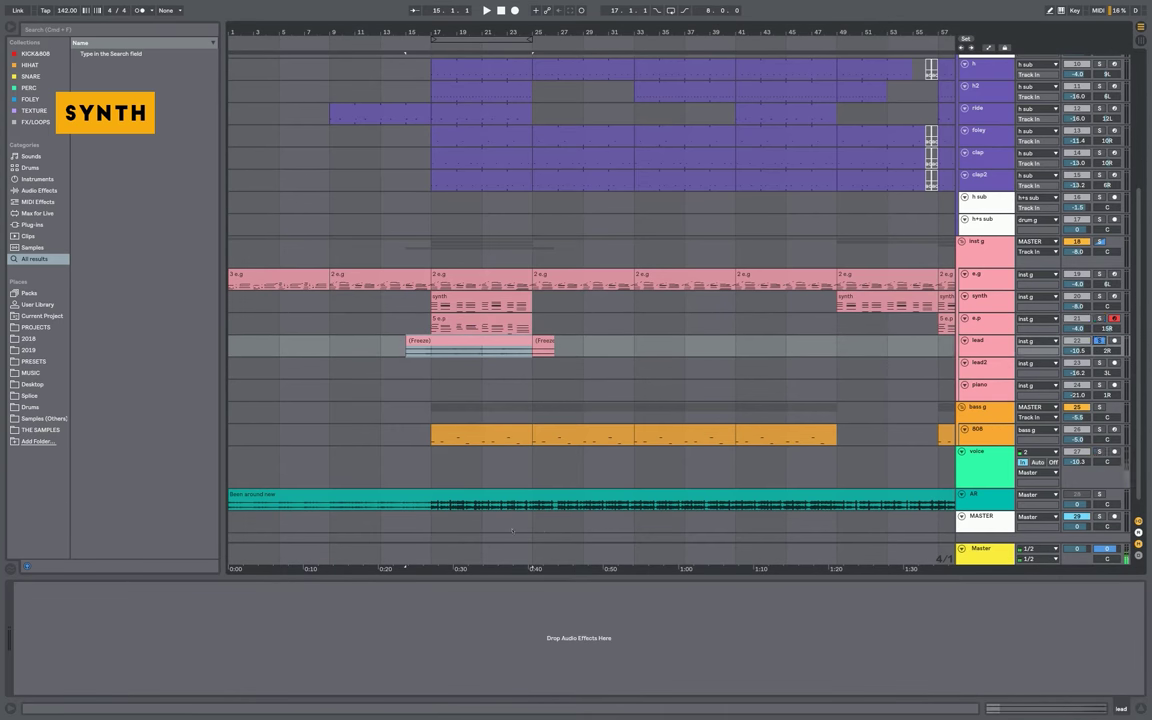
pyautogui.click(431, 351)
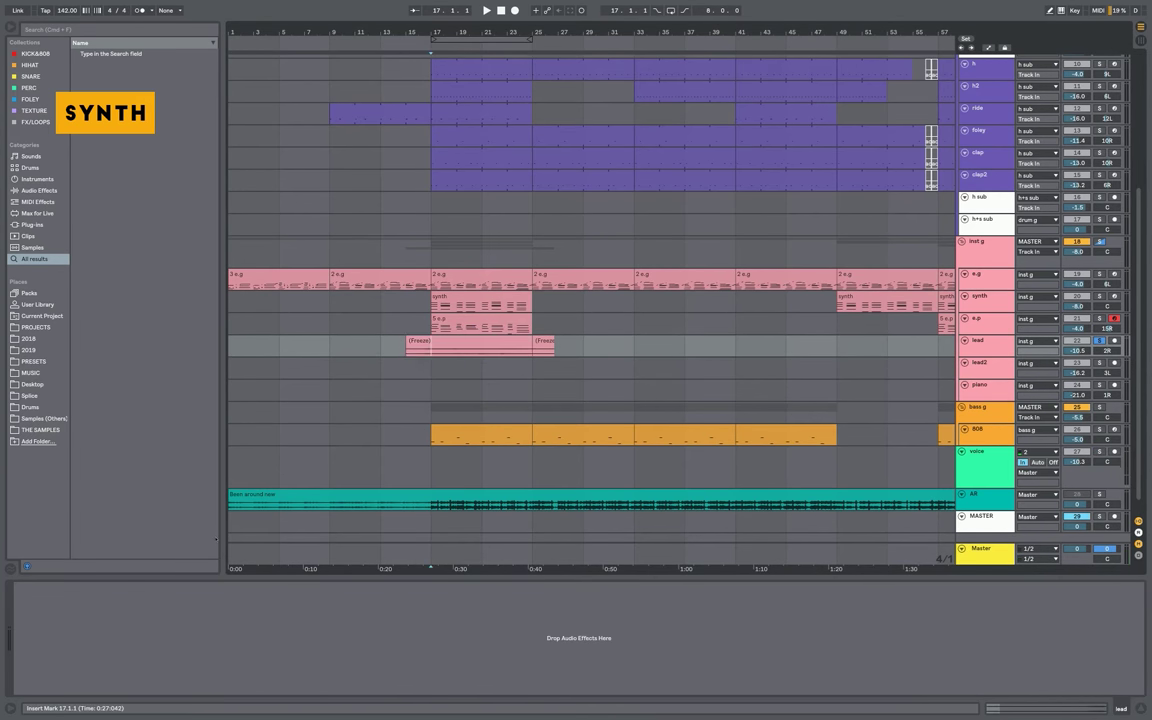
pyautogui.press('space')
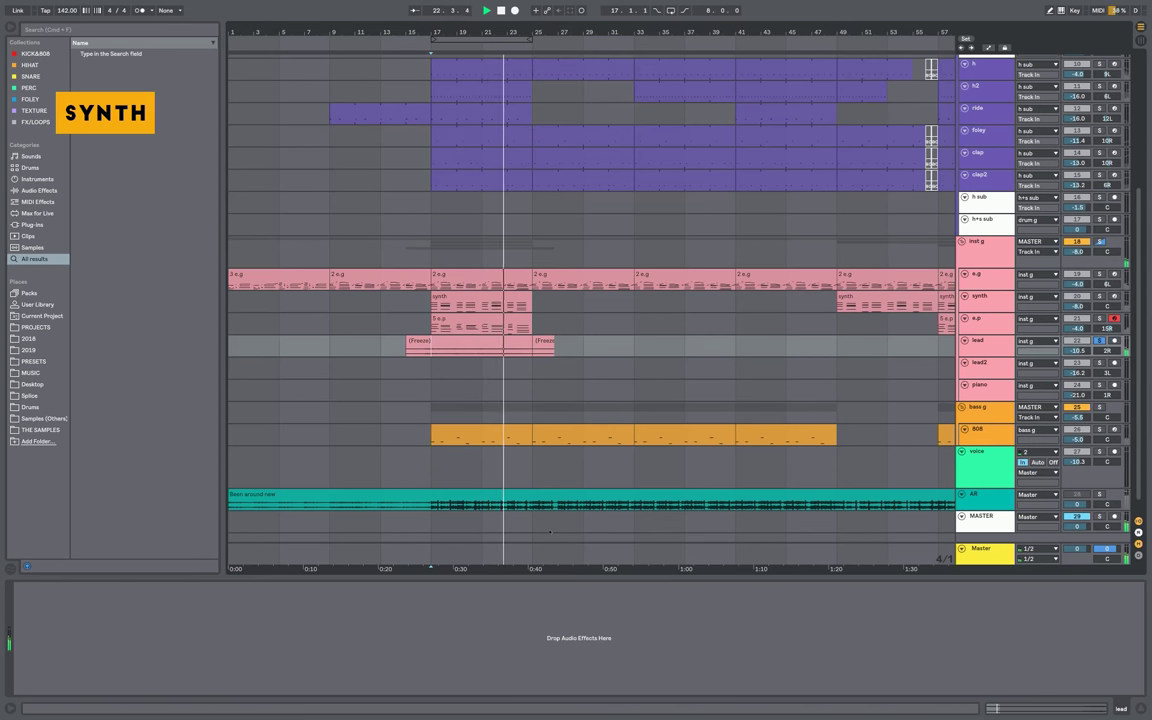
pyautogui.press('space')
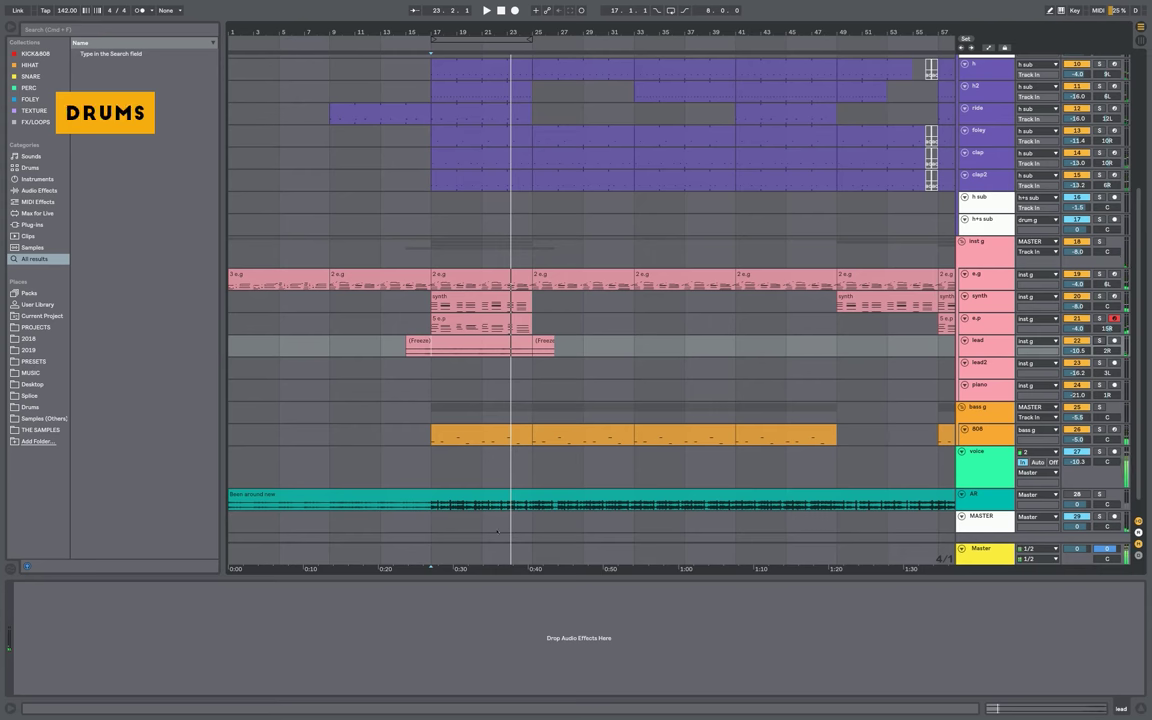
# Bring the drum group's tracks into view and audition the h sub bus in solo from bar 17
pyautogui.scroll(1, 496, 531)
pyautogui.click(980, 256)
pyautogui.scroll(5, 492, 498)
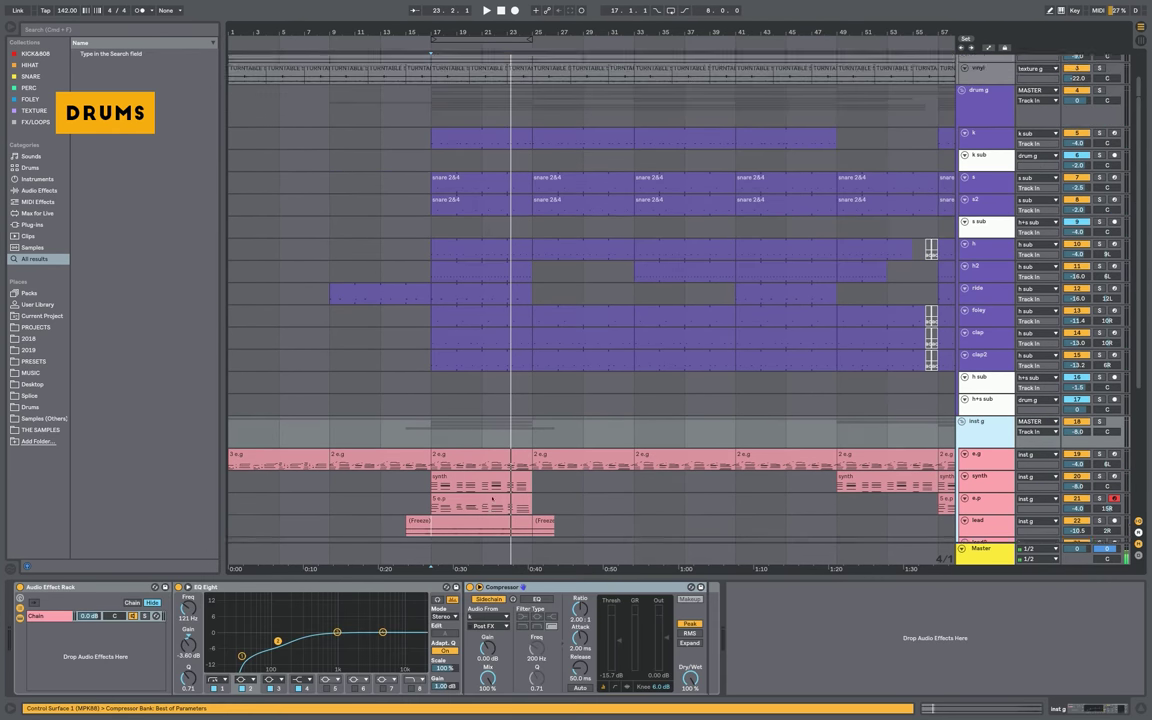
pyautogui.scroll(-5, 492, 498)
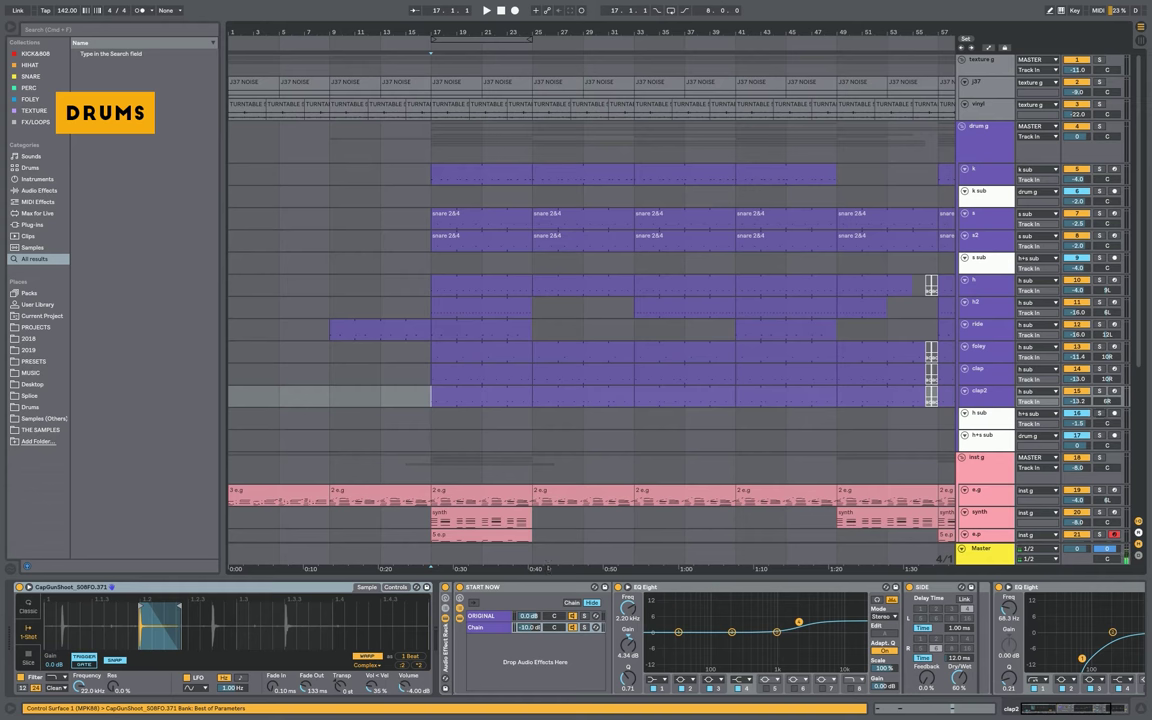
pyautogui.press('space')
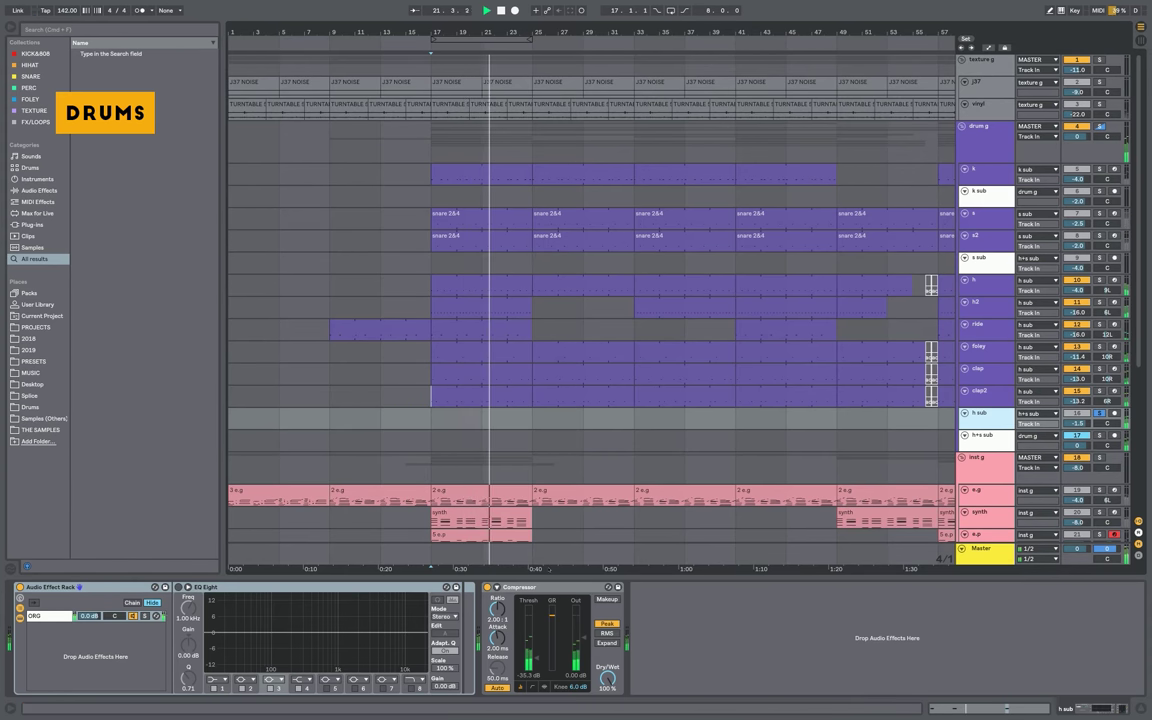
# Audition the h2 and ride tracks one after another in solo from bar 17, with the ride track selected
pyautogui.press('space')
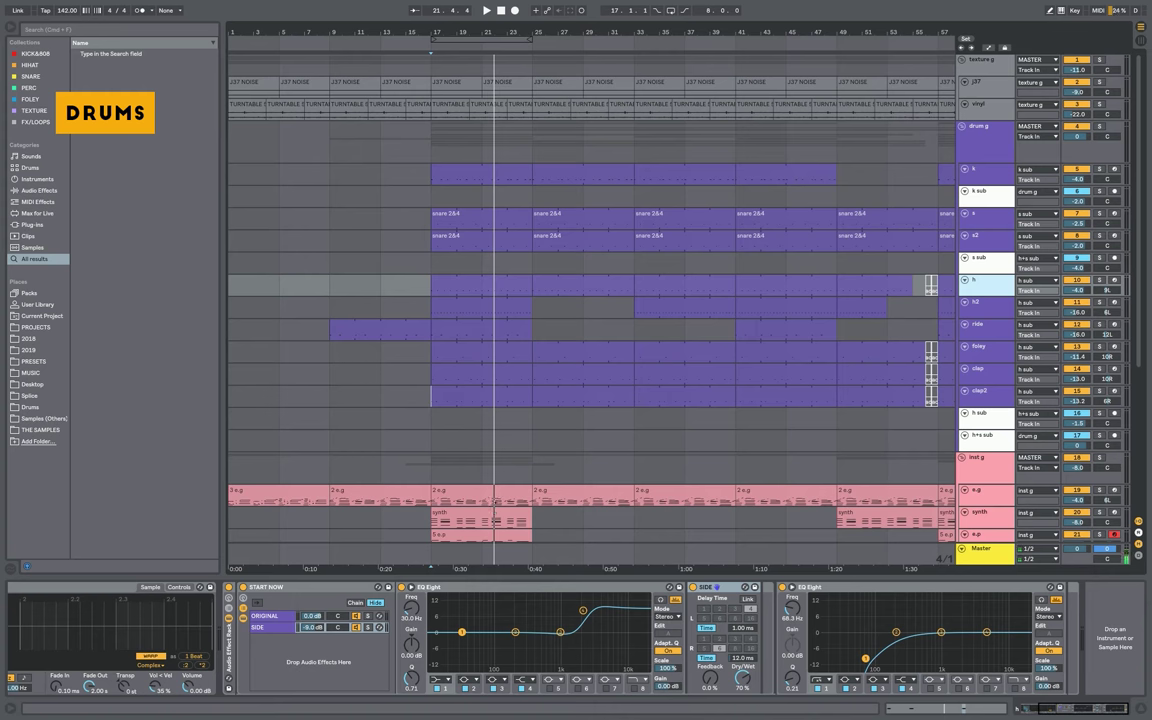
pyautogui.press('space')
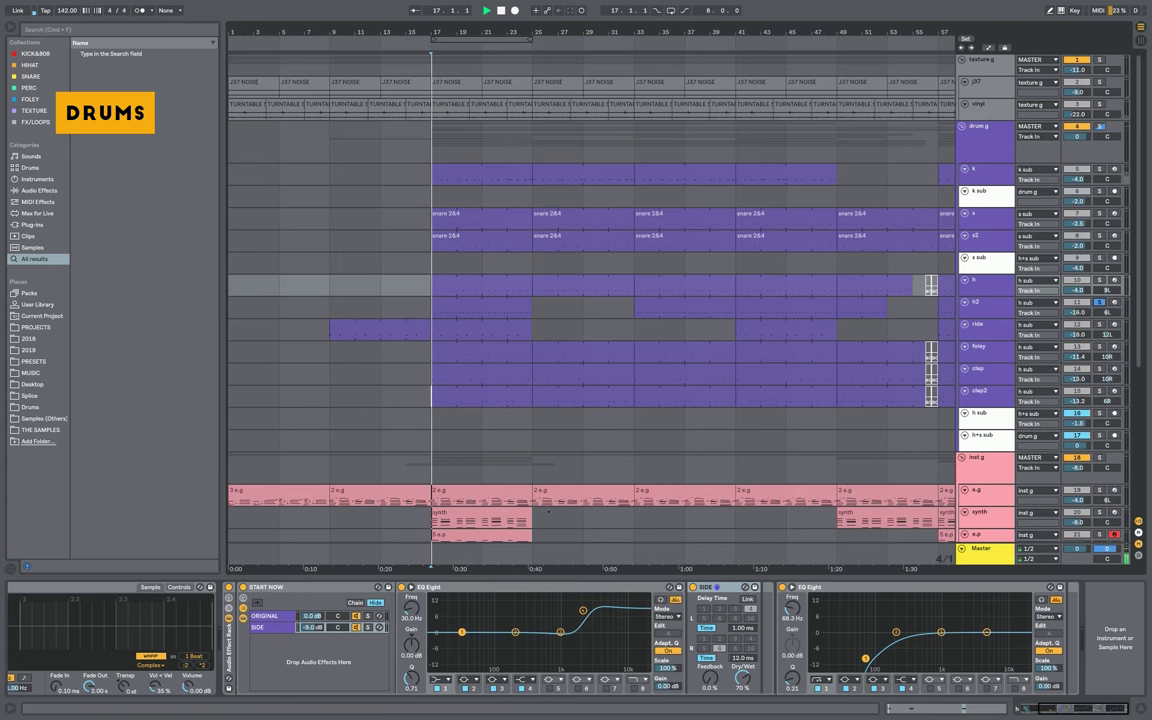
pyautogui.press('Down')
pyautogui.press('Down')
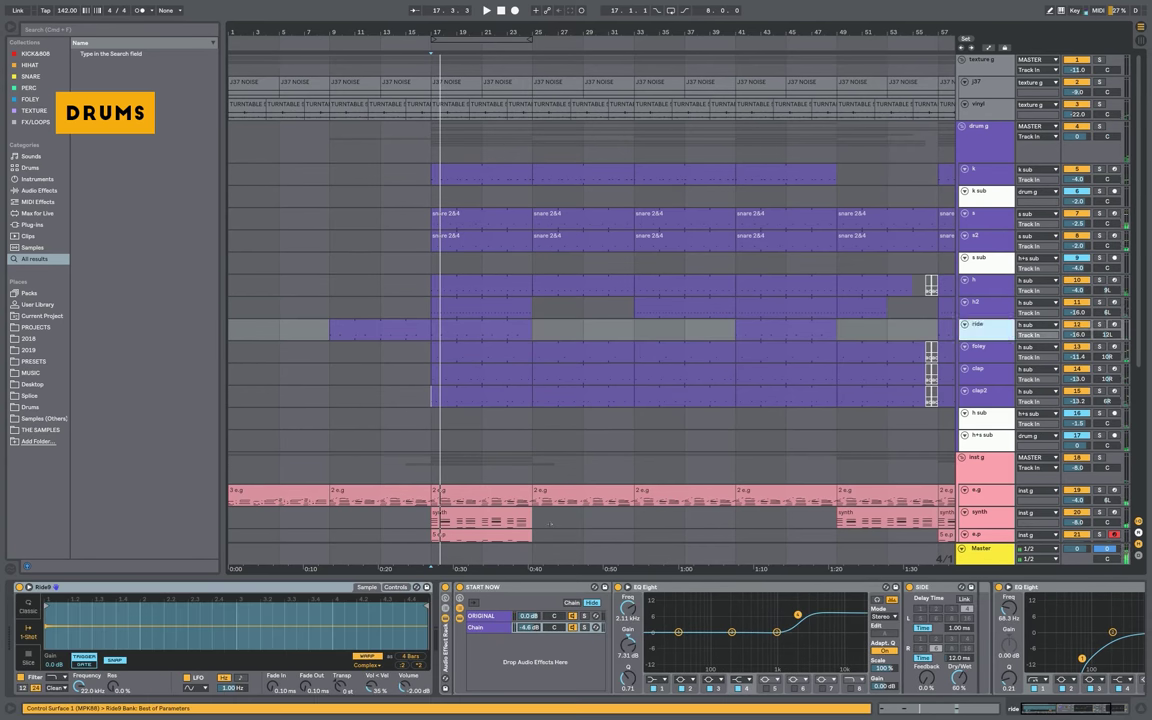
pyautogui.press('s')
pyautogui.press('space')
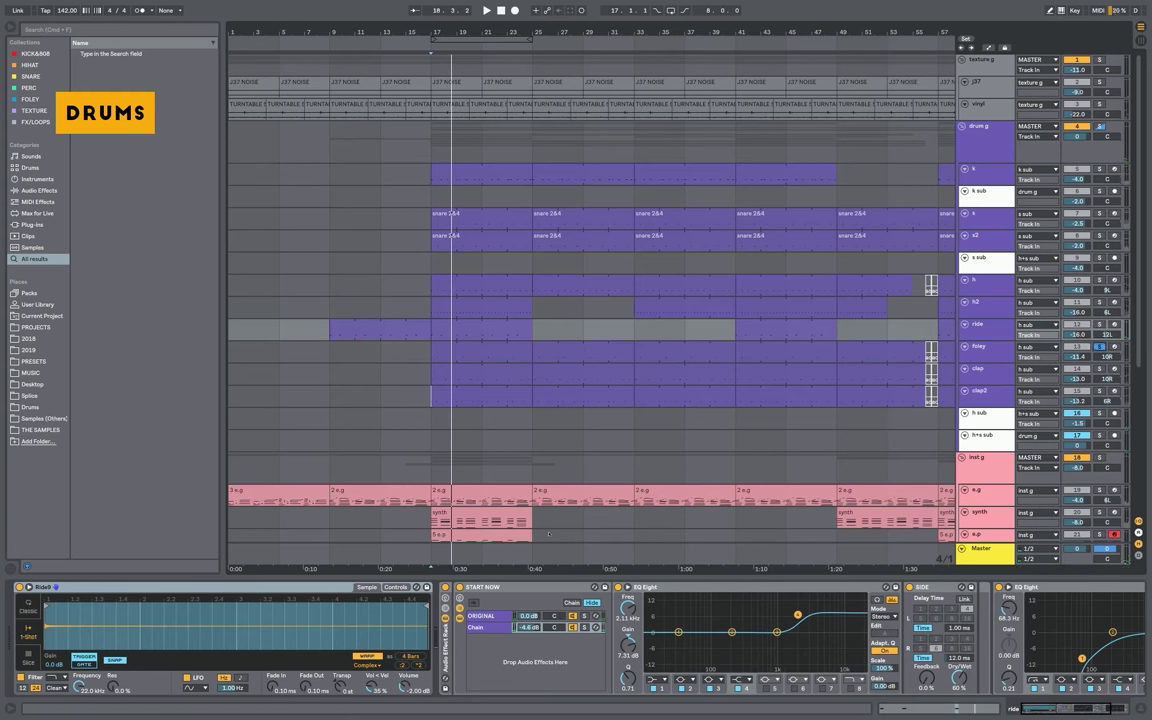
# Audition the foley track in solo from bar 17, adding the clap and clap2 tracks to the solo
pyautogui.press('s')
pyautogui.scroll(-8, 590, 300)
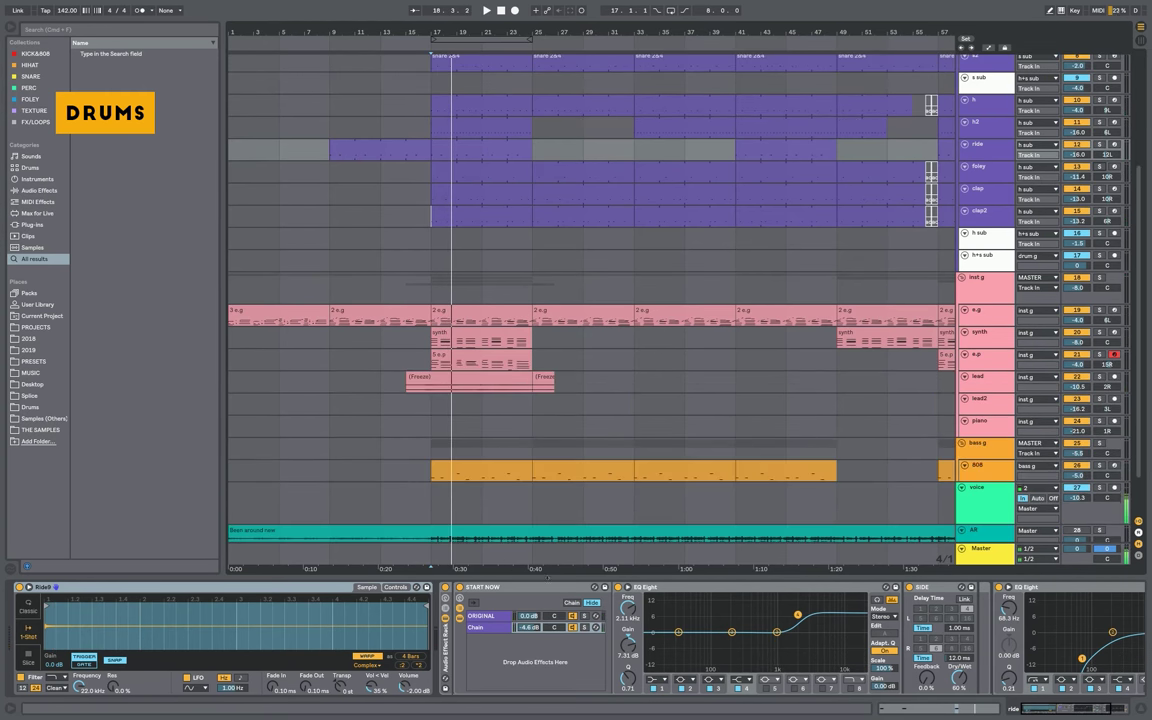
pyautogui.scroll(-2, 590, 300)
pyautogui.scroll(8, 550, 518)
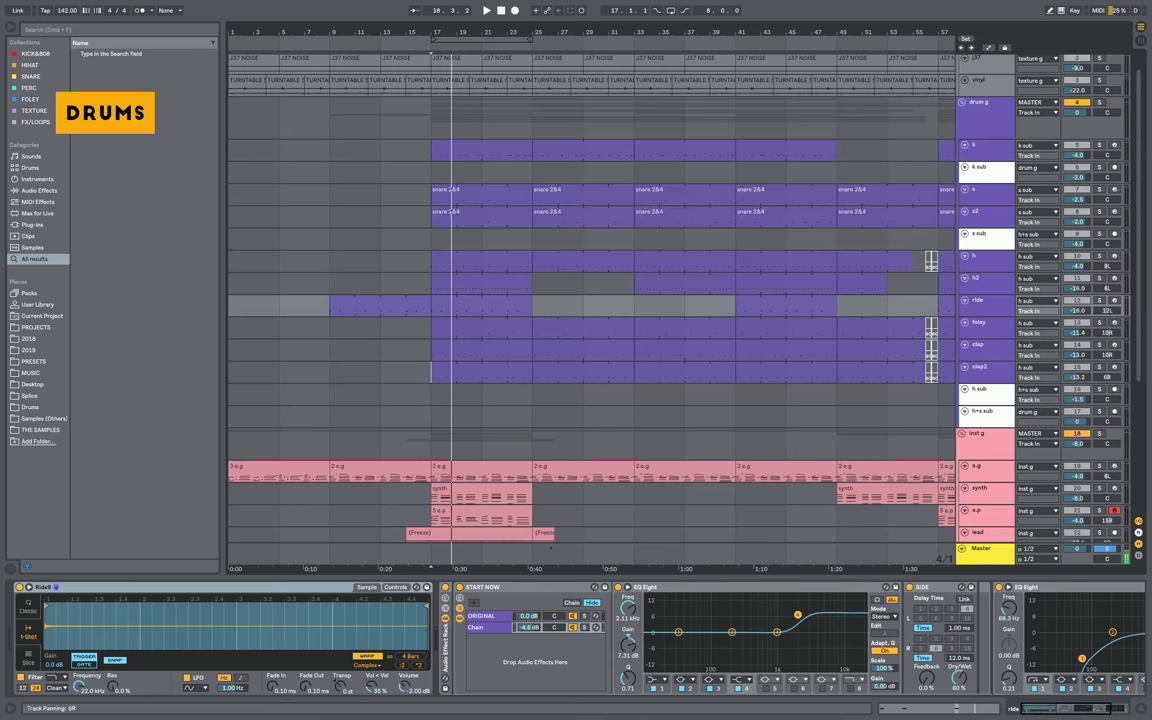
pyautogui.press('space')
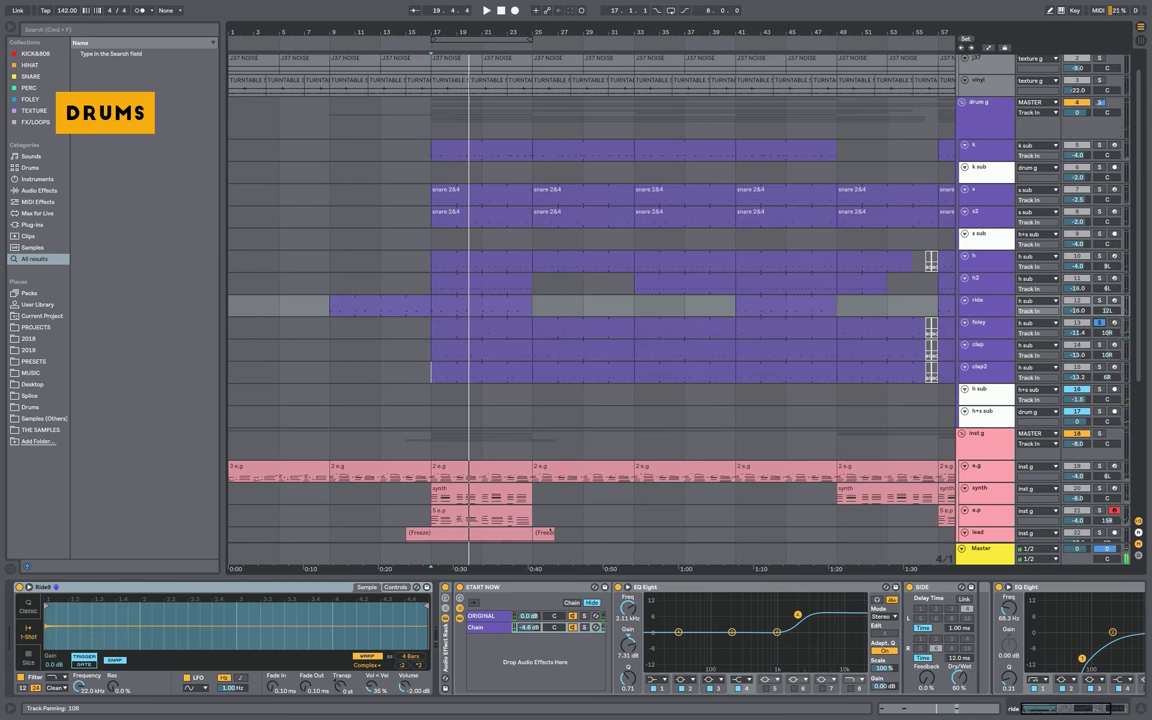
pyautogui.press('space')
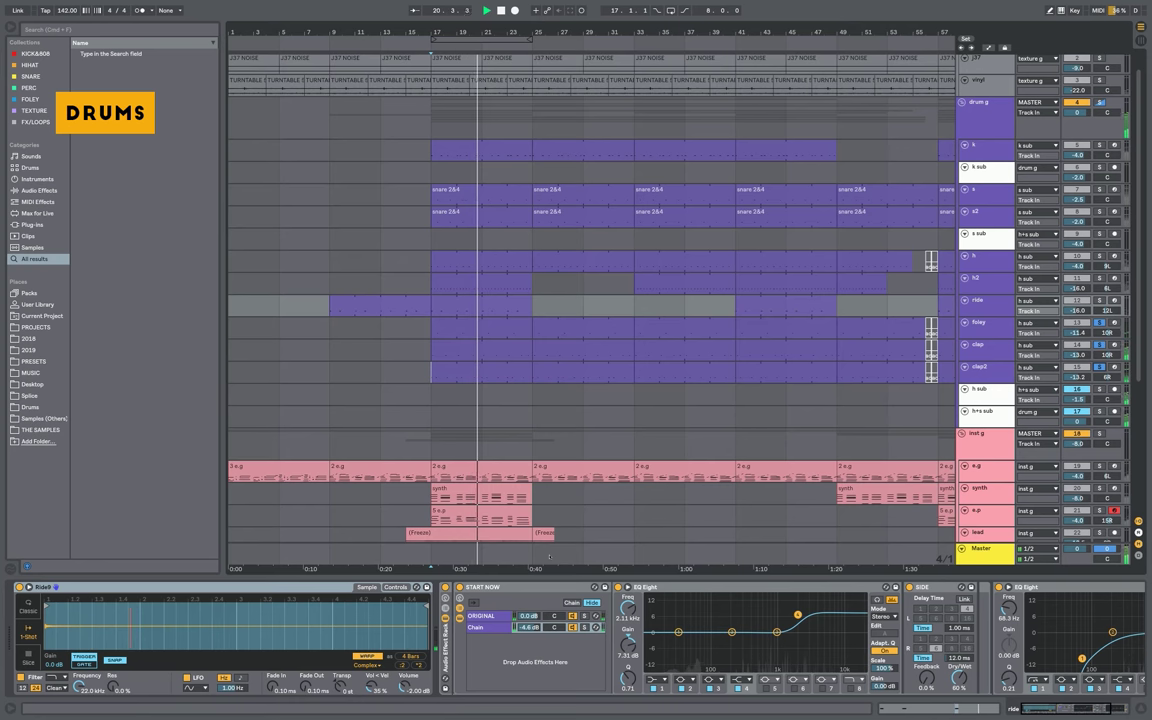
# Select the h sub bus and review its EQ Eight and Compressor while it plays in solo
pyautogui.click(980, 389)
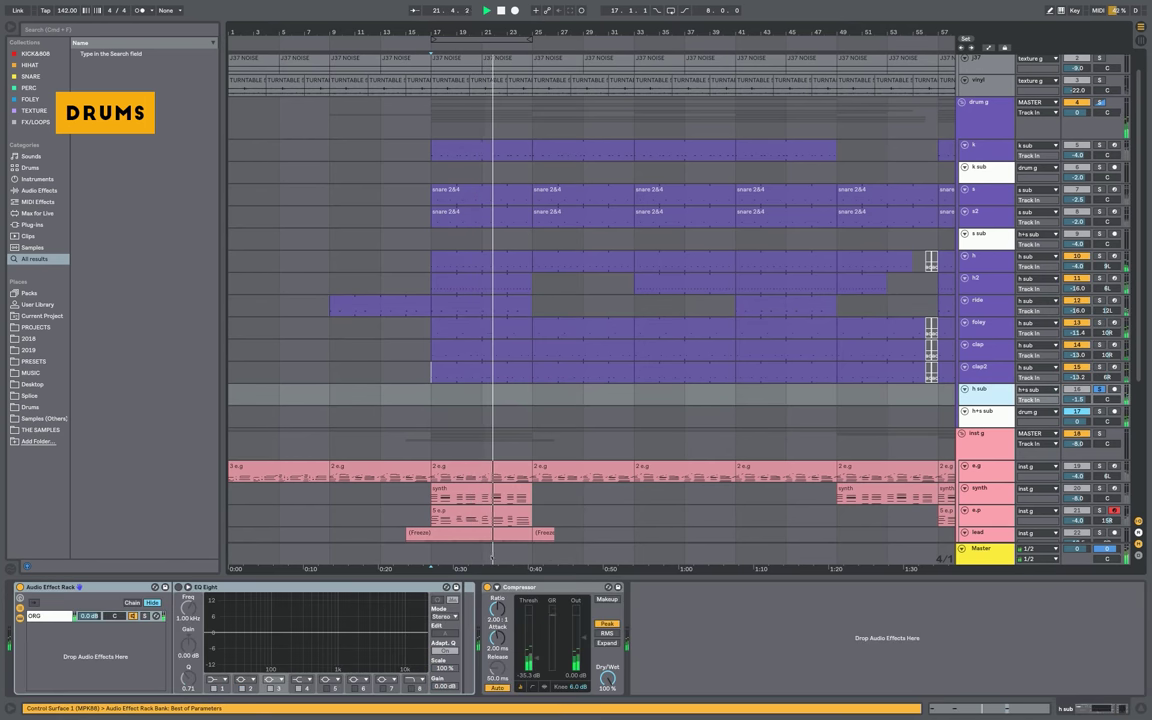
pyautogui.scroll(-5, 526, 500)
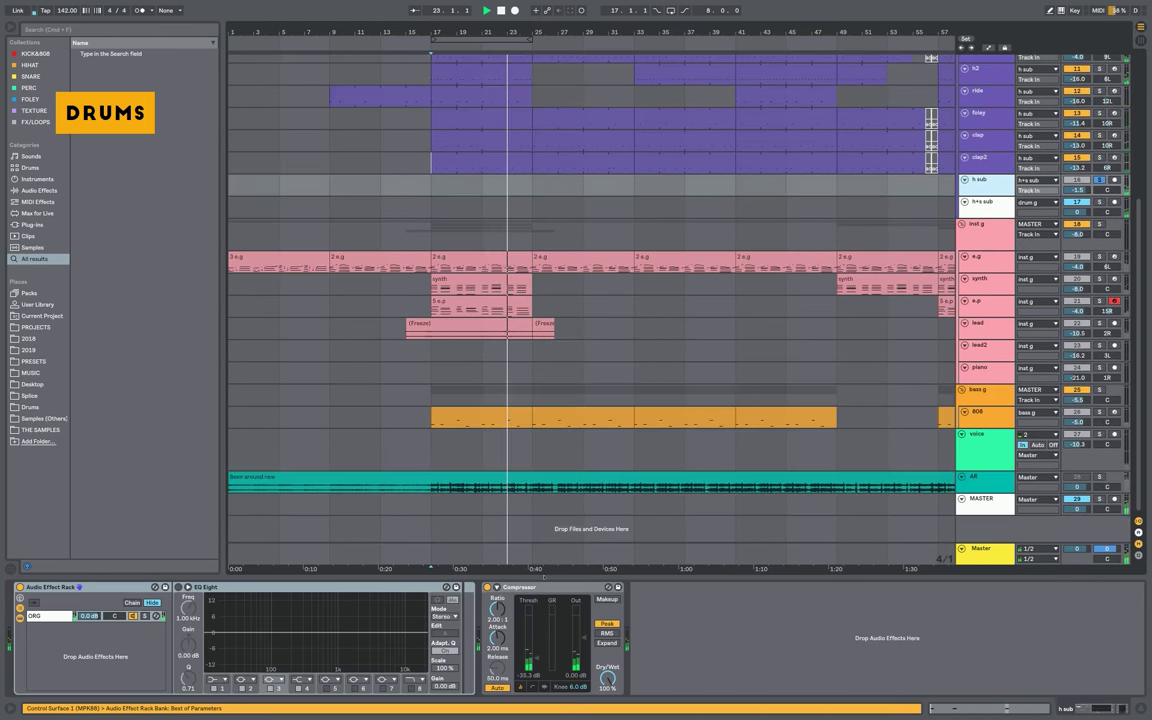
pyautogui.scroll(5, 527, 560)
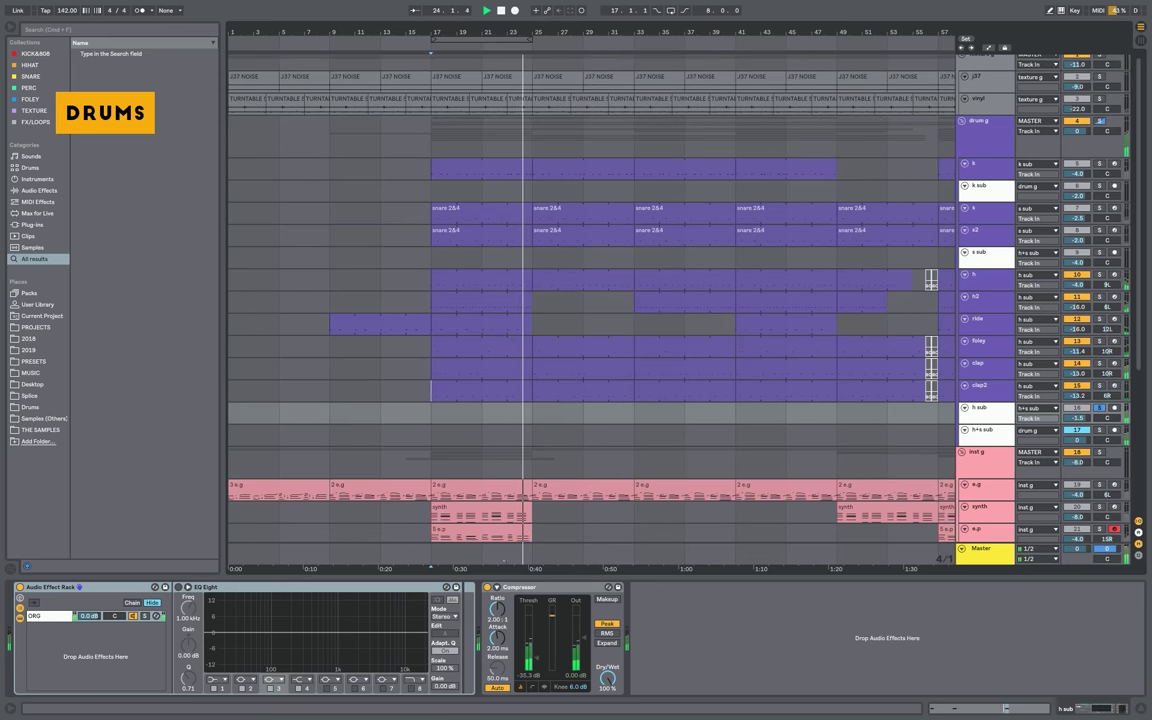
pyautogui.press('space')
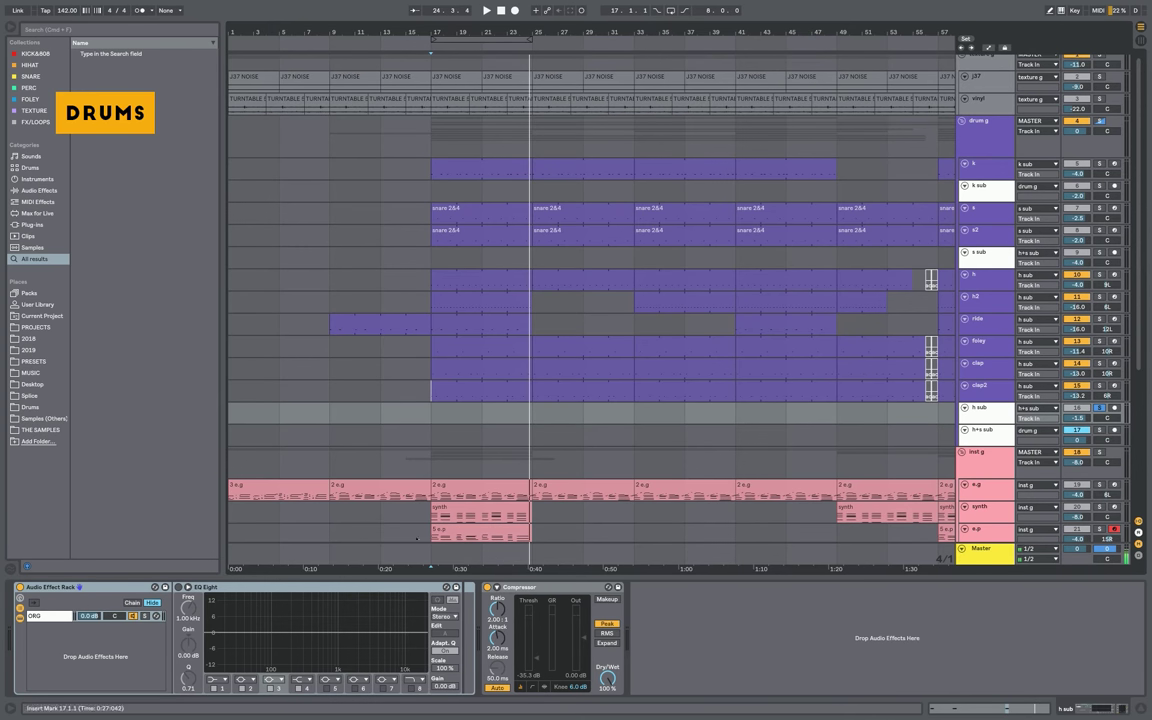
# Magnify the arrangement around bars 17 to 25 and step through the drum tracks to examine their patterns and devices
pyautogui.scroll(5, 450, 535)
pyautogui.press('+')
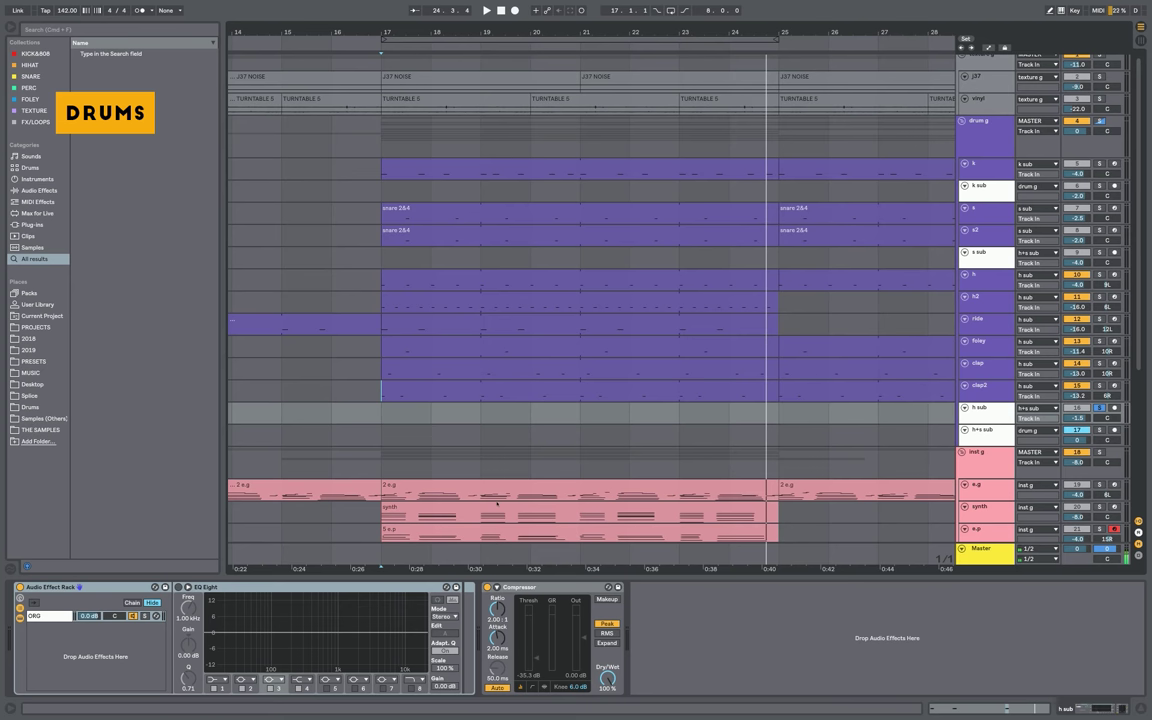
pyautogui.press('Up')
pyautogui.press('Up')
pyautogui.press('Up')
pyautogui.press('Up')
pyautogui.press('Up')
pyautogui.press('Up')
pyautogui.press('Down')
pyautogui.press('Down')
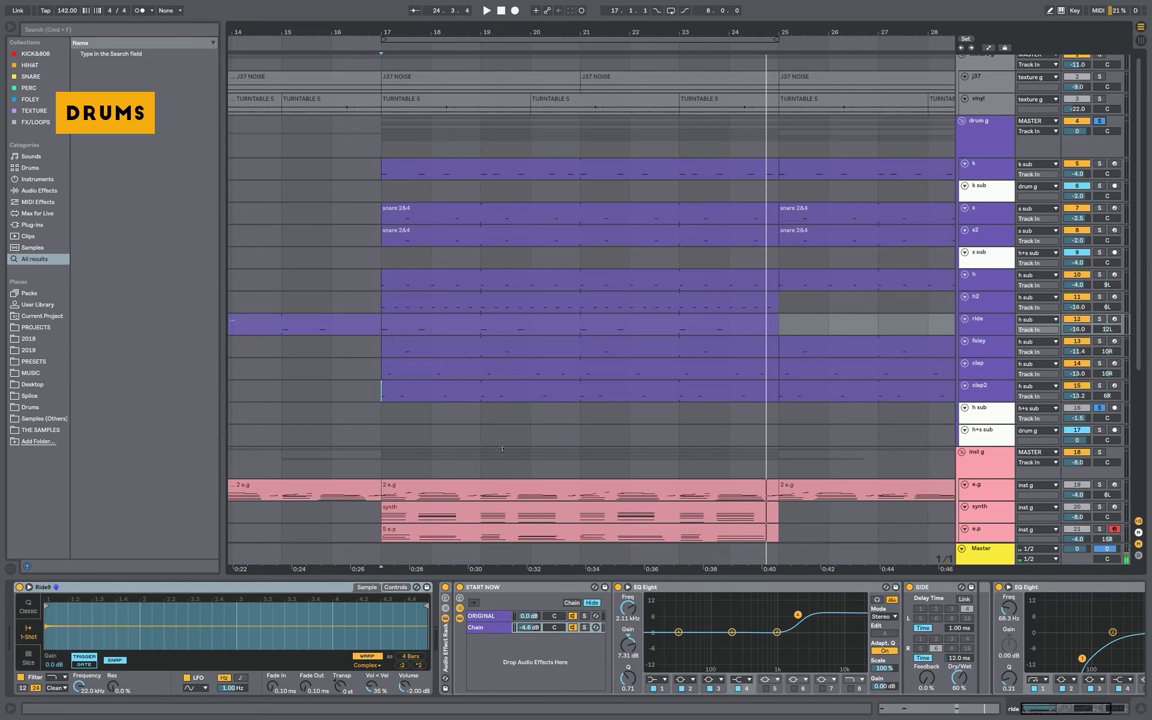
# Play the soloed drum group from bar 17 and inspect the kick track's sampler and effect chain
pyautogui.press('space')
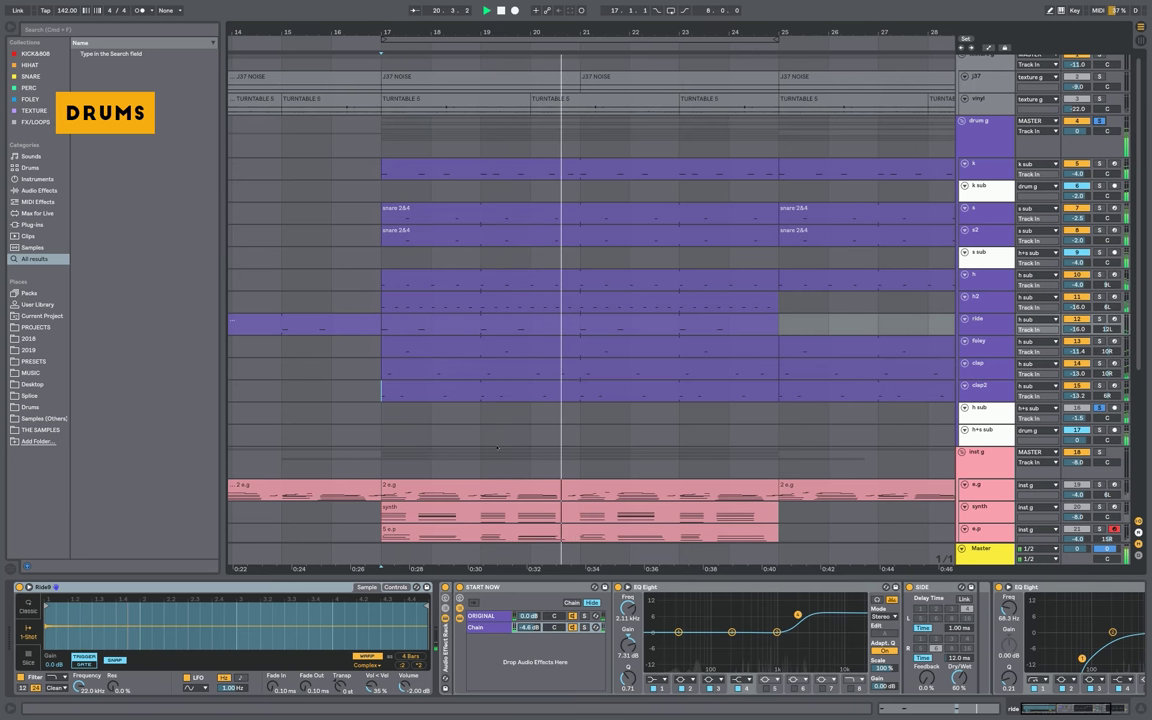
pyautogui.press('space')
pyautogui.click(988, 166)
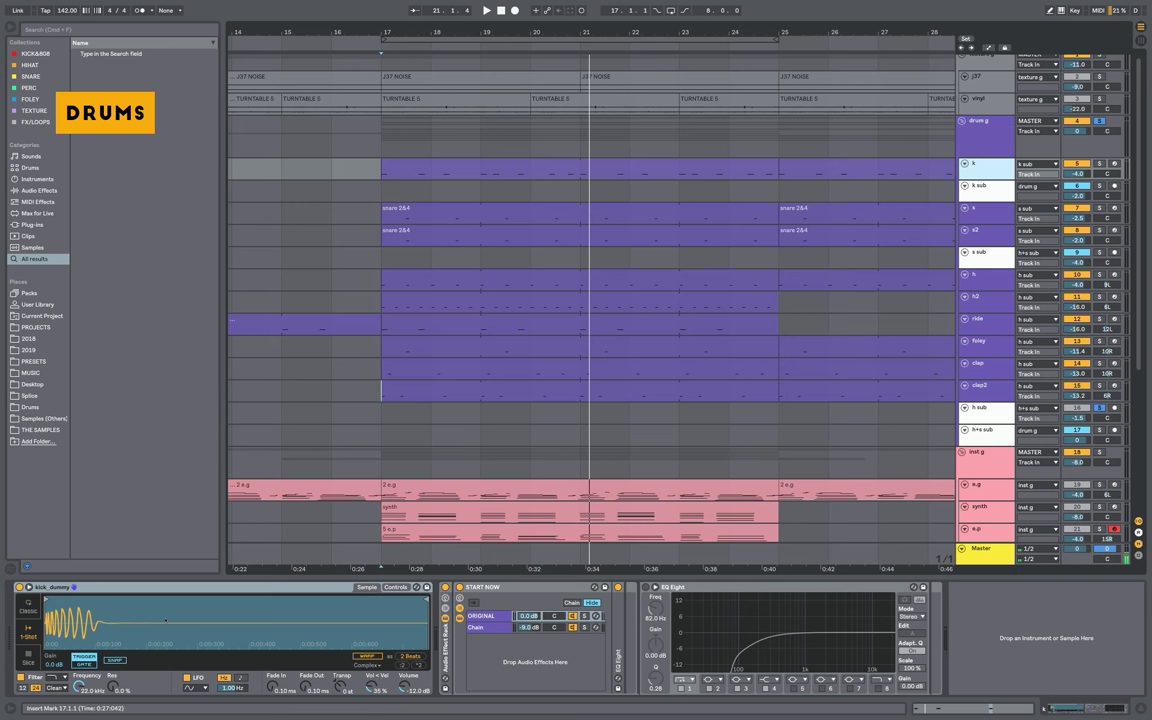
# Open the RBass plug-in on the 808 track and examine the rest of its effect chain through the final Compressor
pyautogui.scroll(-4, 427, 400)
pyautogui.scroll(-3, 427, 400)
pyautogui.scroll(3, 248, 497)
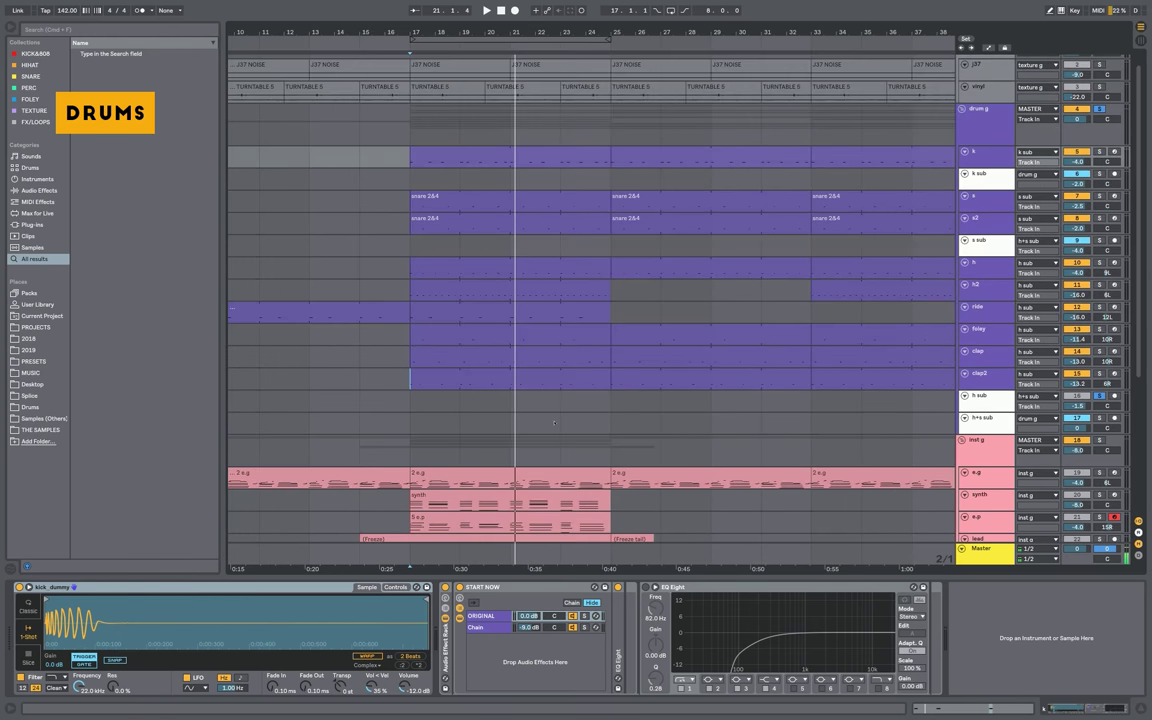
pyautogui.scroll(-5, 248, 497)
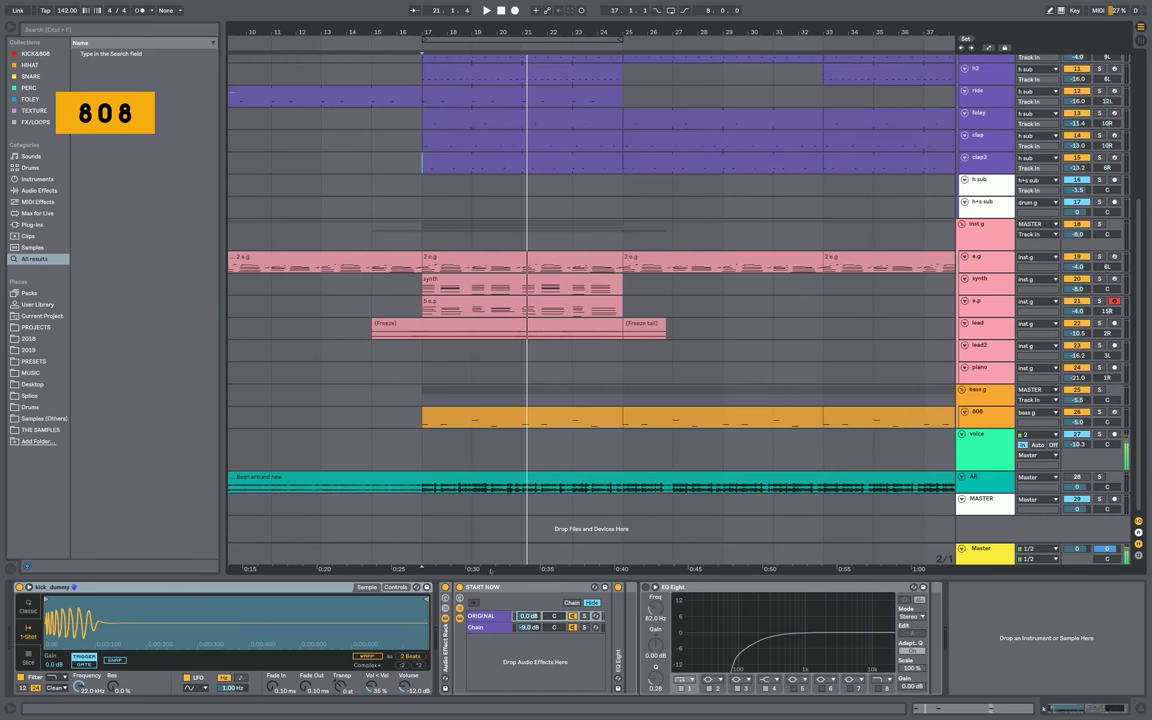
pyautogui.click(980, 412)
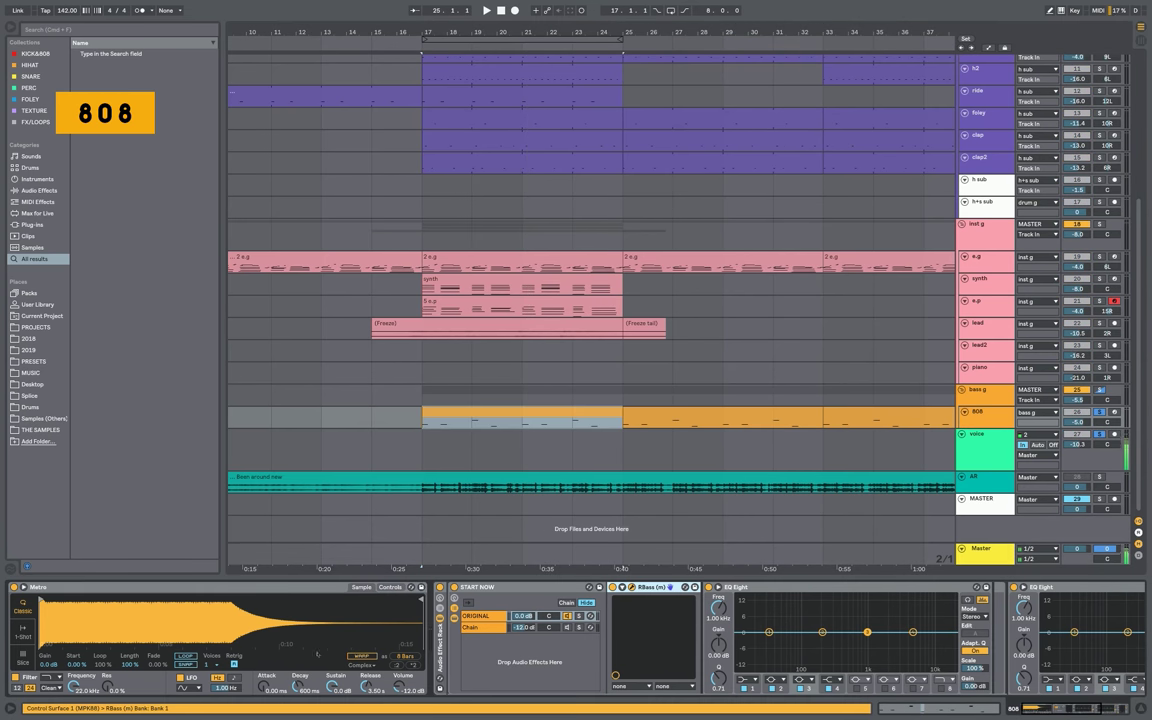
pyautogui.click(631, 587)
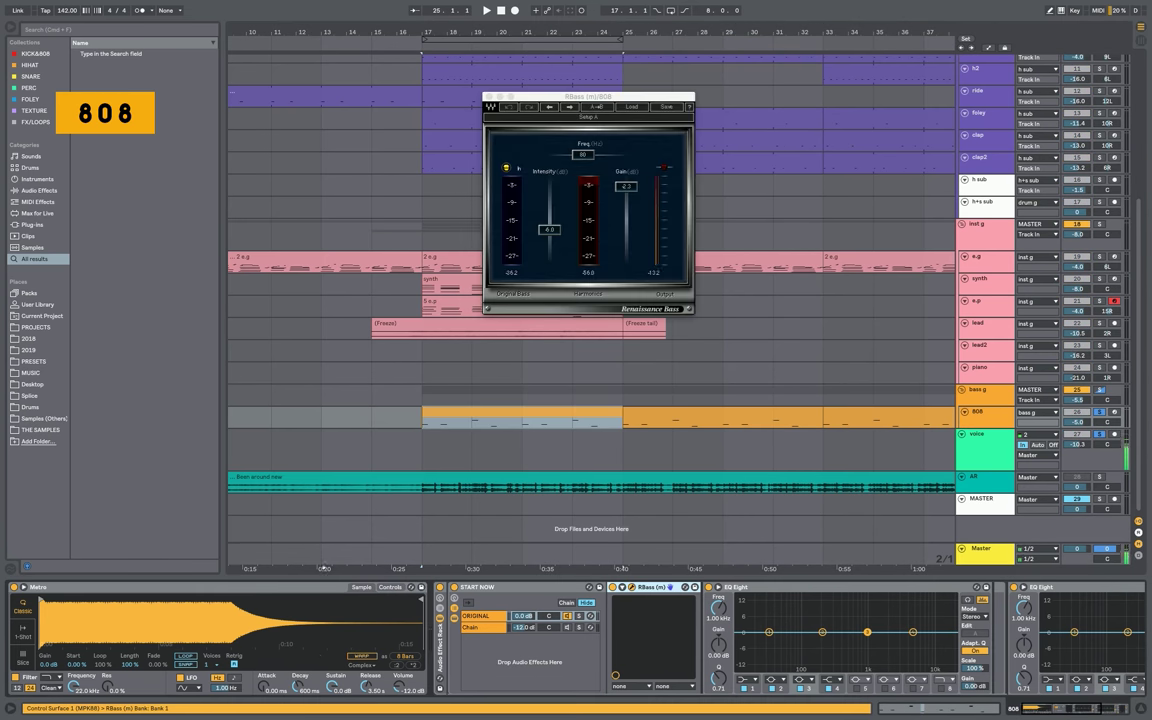
pyautogui.moveTo(548, 97); pyautogui.dragTo(463, 102)
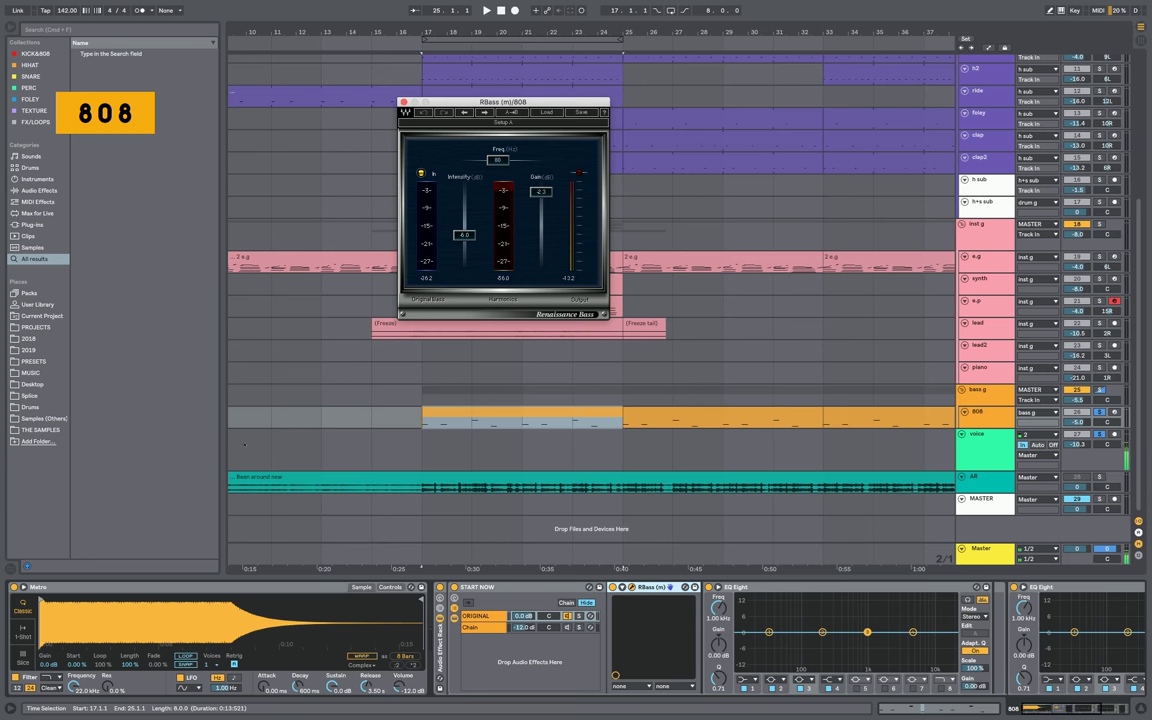
pyautogui.hscroll(5, 502, 656)
pyautogui.click(958, 587)
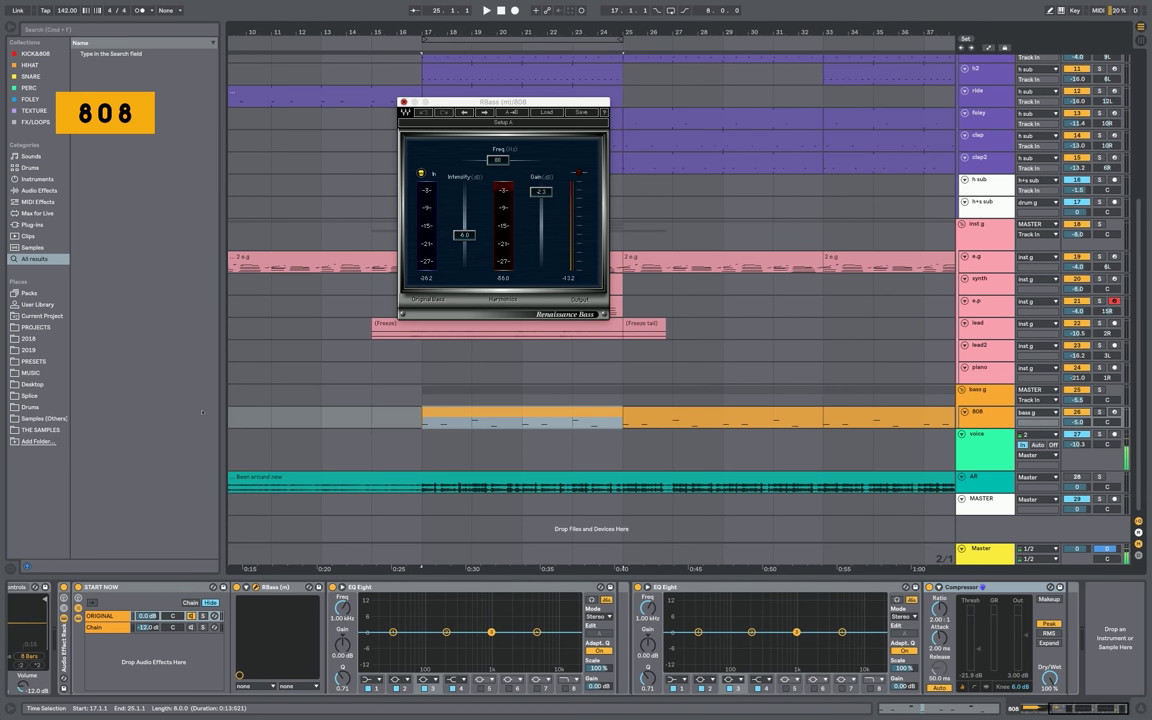
# Solo the texture group and audition the J37 noise and vinyl tracks from bar 17
pyautogui.scroll(10, 226, 409)
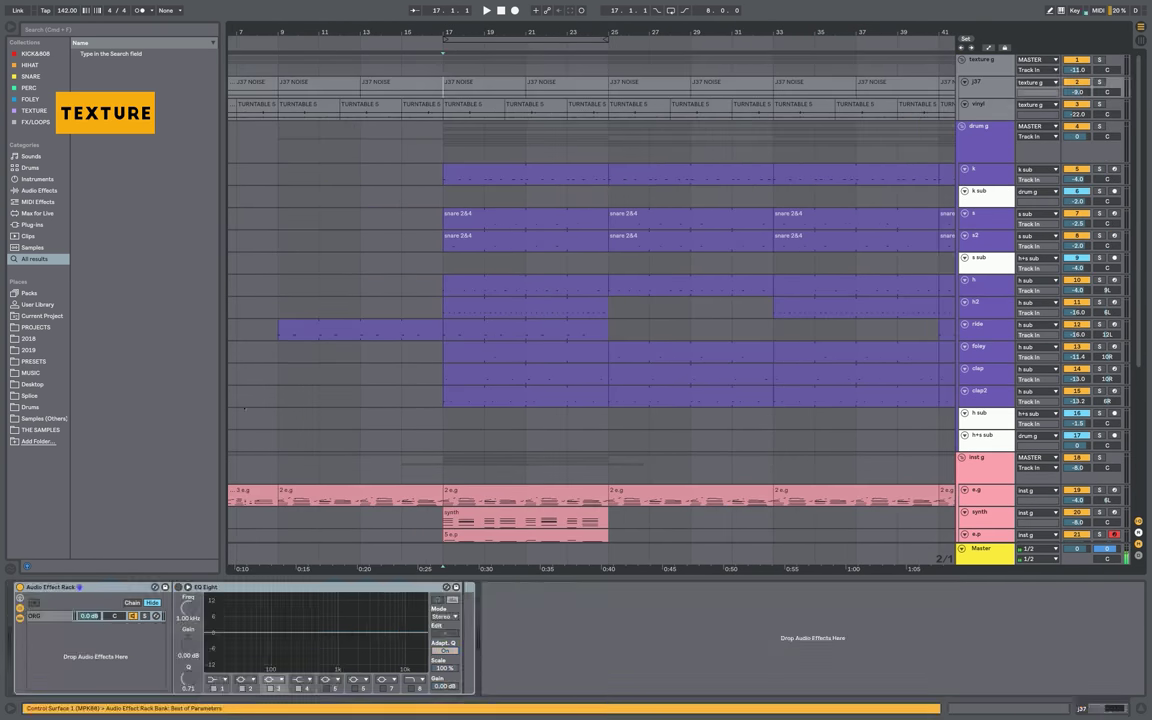
pyautogui.click(1099, 60)
pyautogui.scroll(-5, 700, 250)
pyautogui.scroll(5, 700, 250)
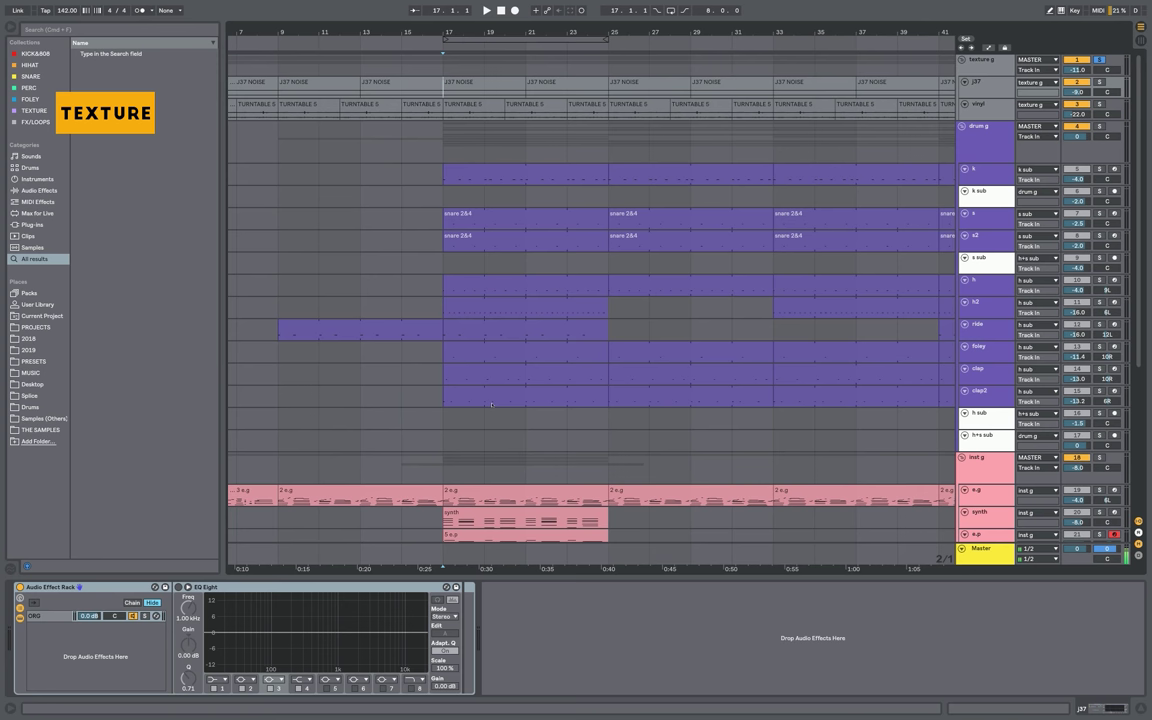
pyautogui.press('space')
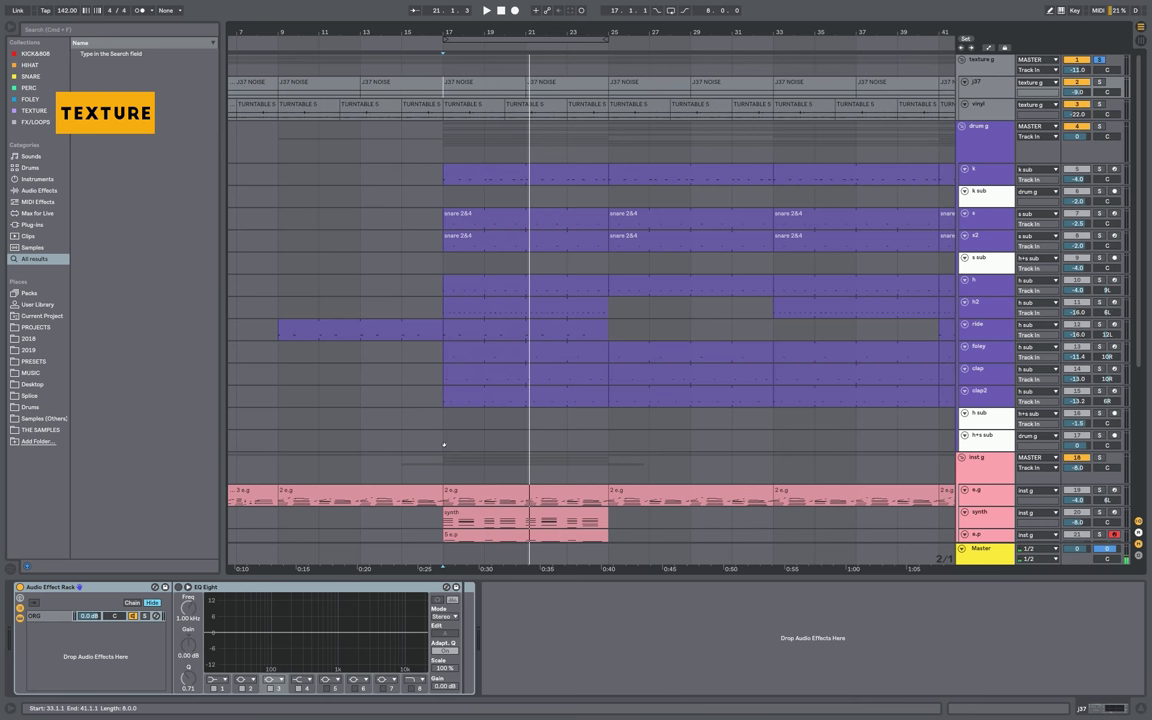
# Bring the arrangement's final section into view and place the insert marker at bar 97 on the lead track
pyautogui.scroll(-3, 440, 442)
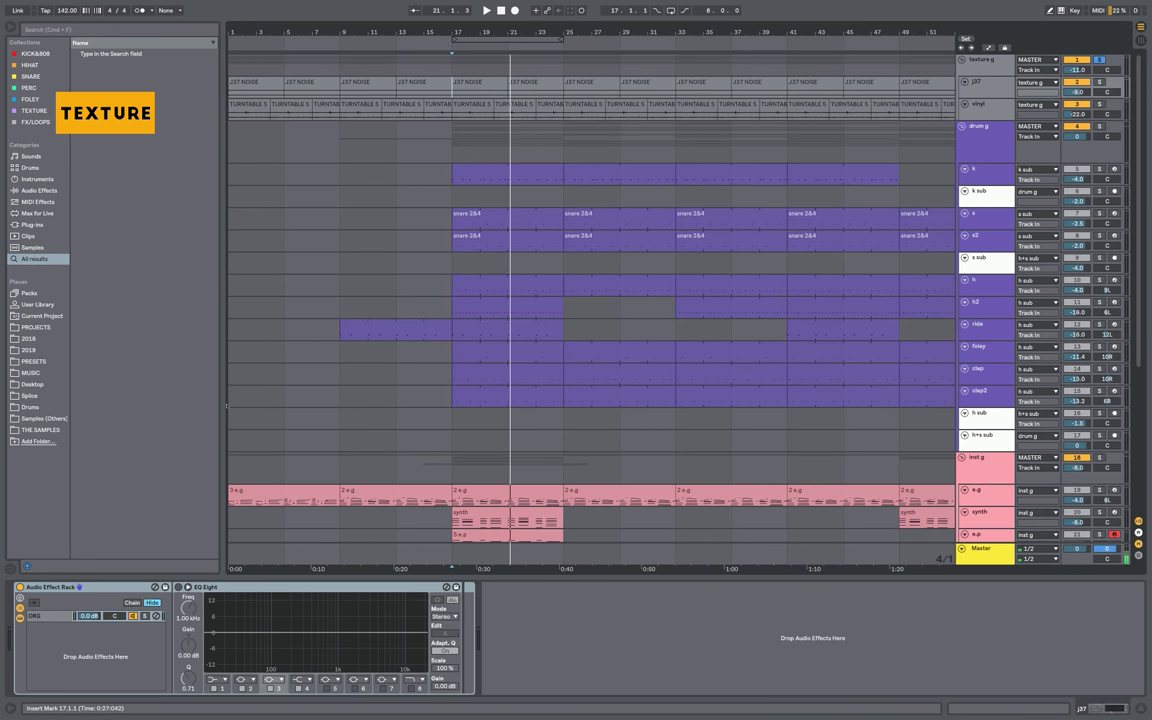
pyautogui.scroll(-1, 229, 421)
pyautogui.scroll(-5, 229, 421)
pyautogui.scroll(-5, 231, 477)
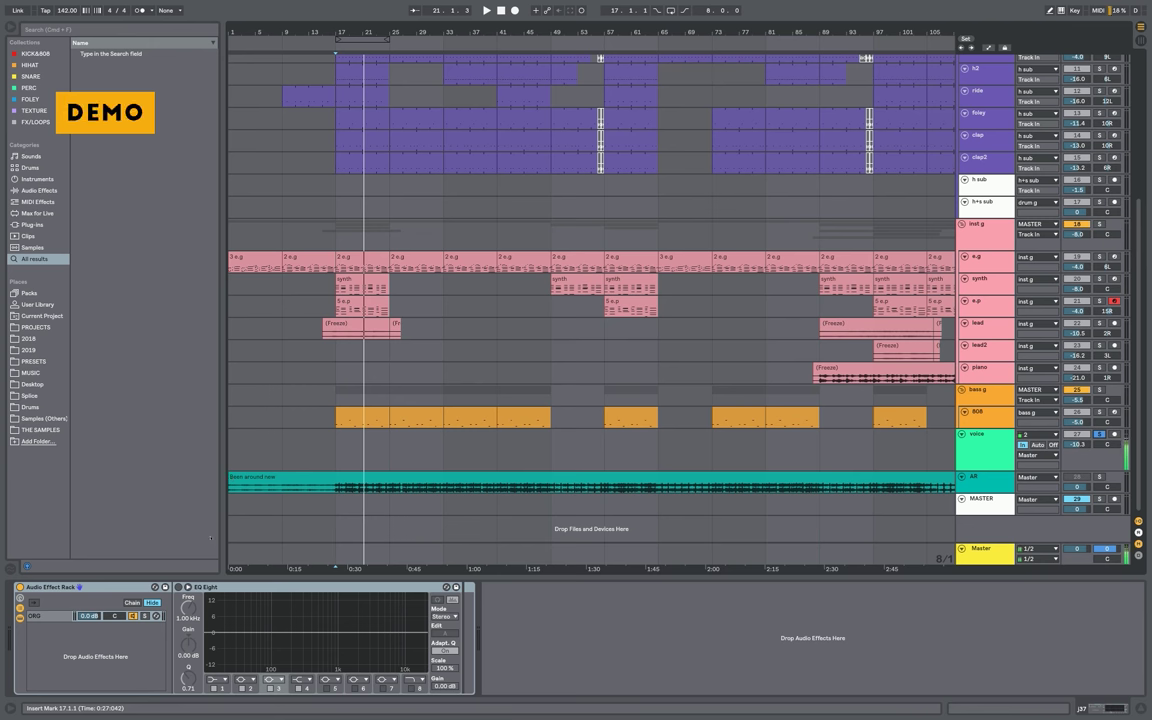
pyautogui.hscroll(3, 590, 300)
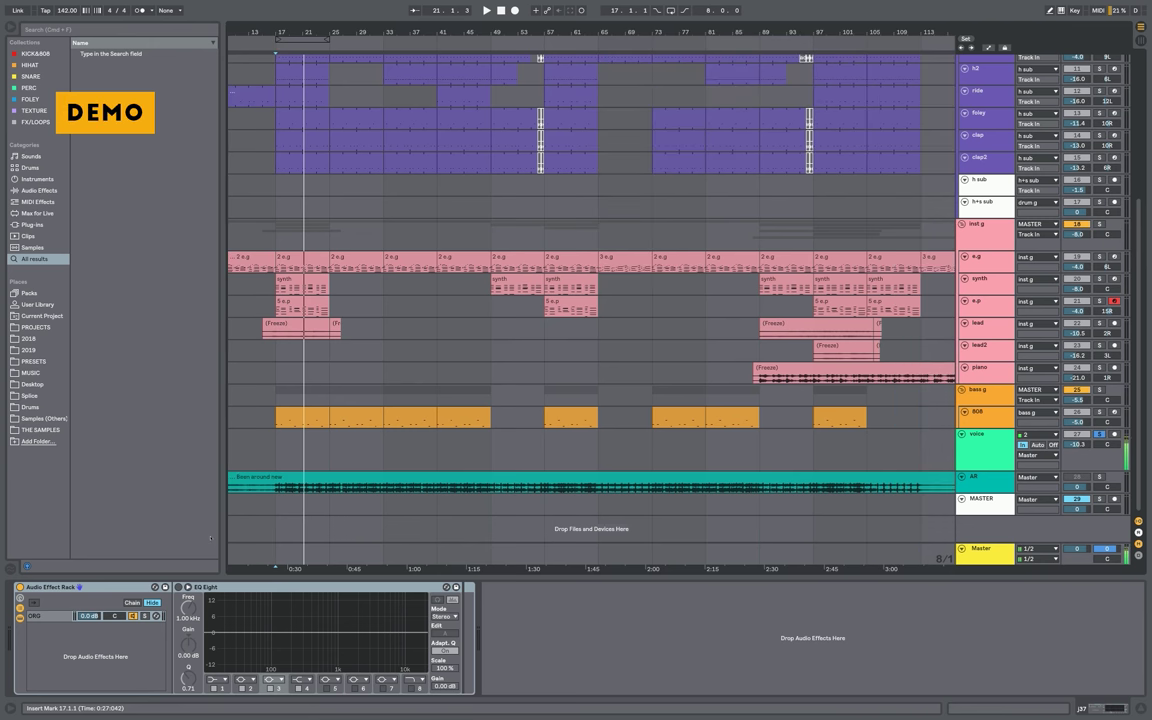
pyautogui.moveTo(760, 334); pyautogui.dragTo(812, 351)
pyautogui.press('Right')
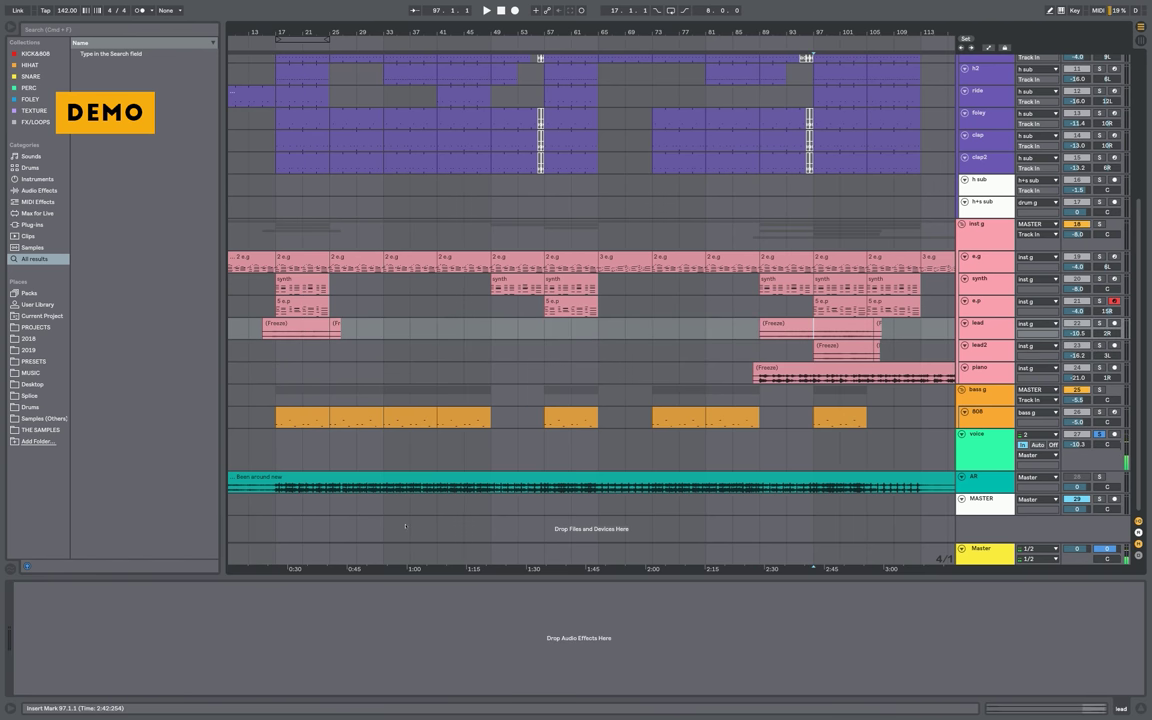
# Highlight the frozen clips on the lead, lead2 and piano tracks from bar 97 for reference
pyautogui.moveTo(814, 332); pyautogui.dragTo(880, 374)
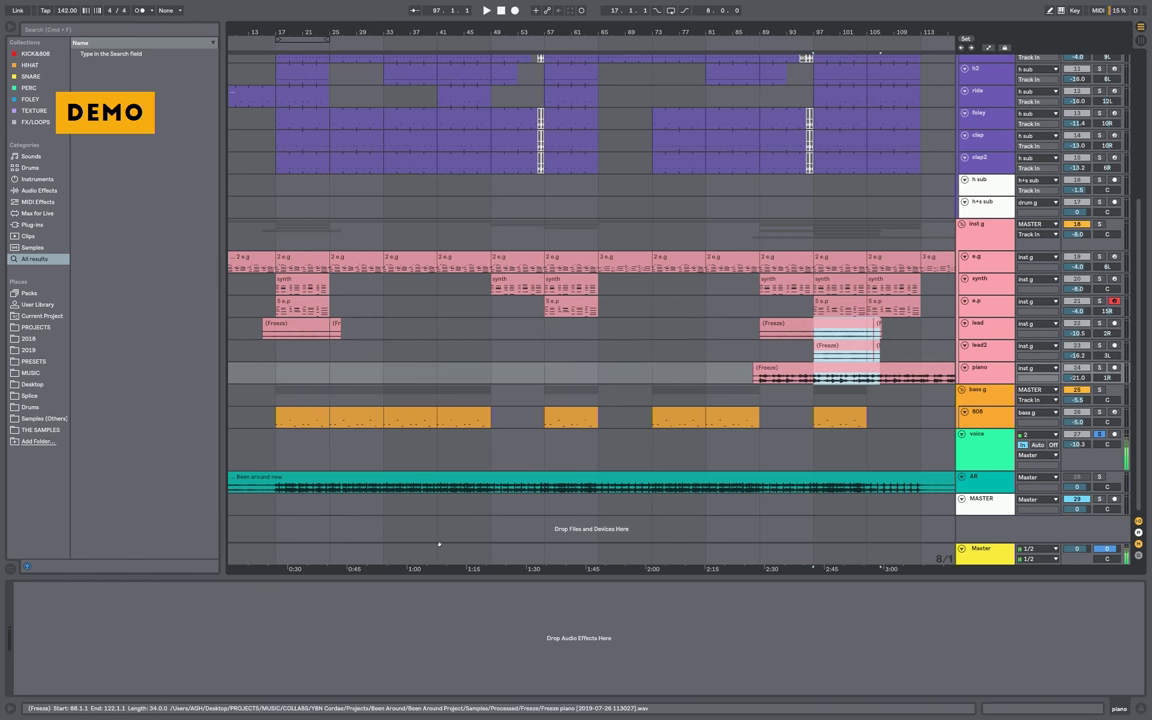
pyautogui.rightClick(822, 325)
pyautogui.click(750, 312)
pyautogui.click(814, 336)
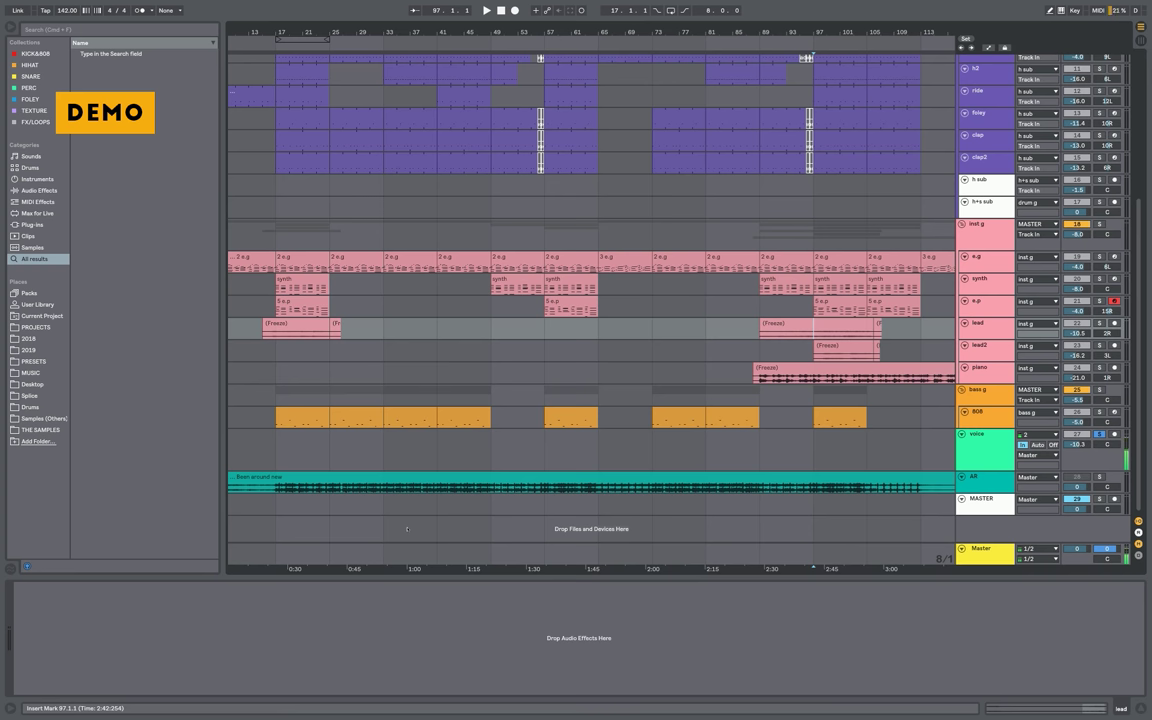
pyautogui.moveTo(822, 335); pyautogui.dragTo(848, 374)
# Solo the inst g group and audition it from bar 97
pyautogui.click(826, 240)
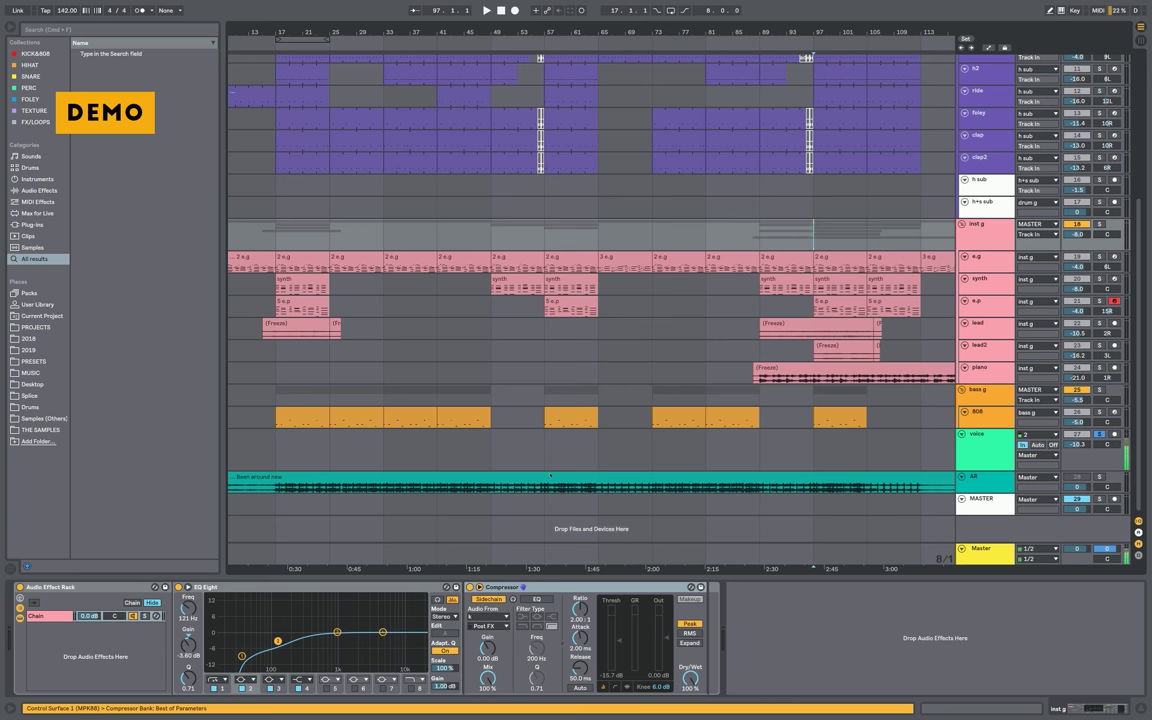
pyautogui.press('s')
pyautogui.press('space')
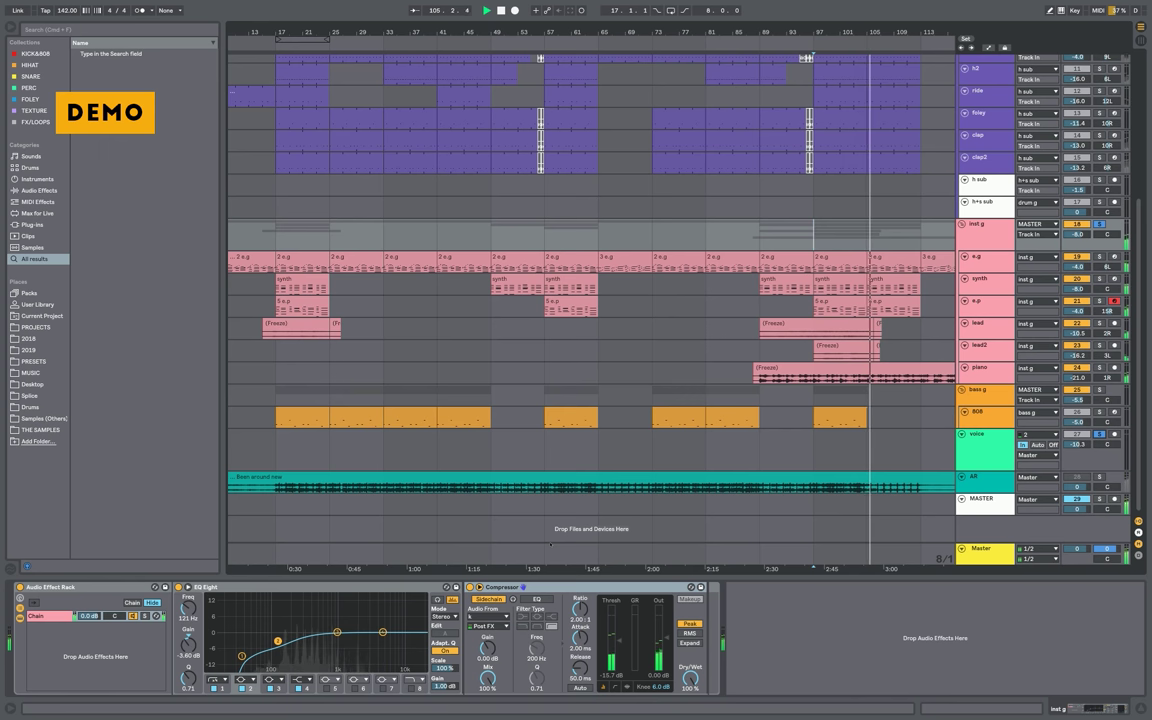
pyautogui.press('space')
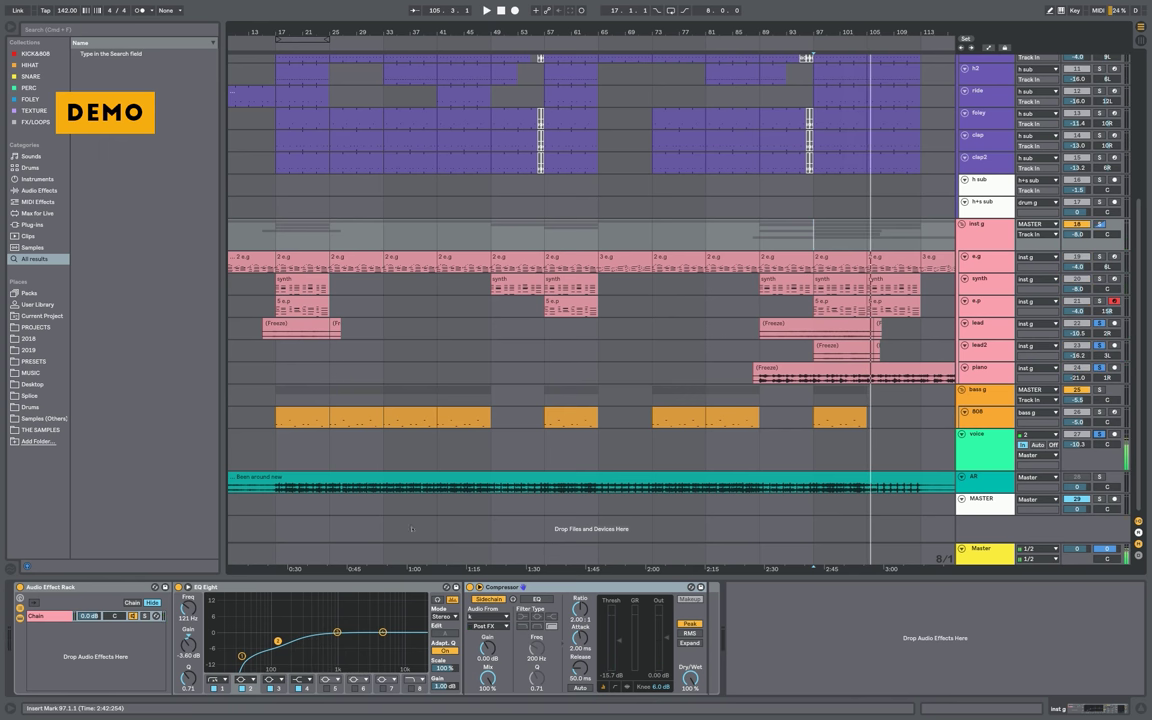
# Audition the lead, lead2 and piano tracks together in solo from bar 97, and return to an overview of the arrangement
pyautogui.press('Down')
pyautogui.press('Down')
pyautogui.press('Down')
pyautogui.press('Down')
pyautogui.press('space')
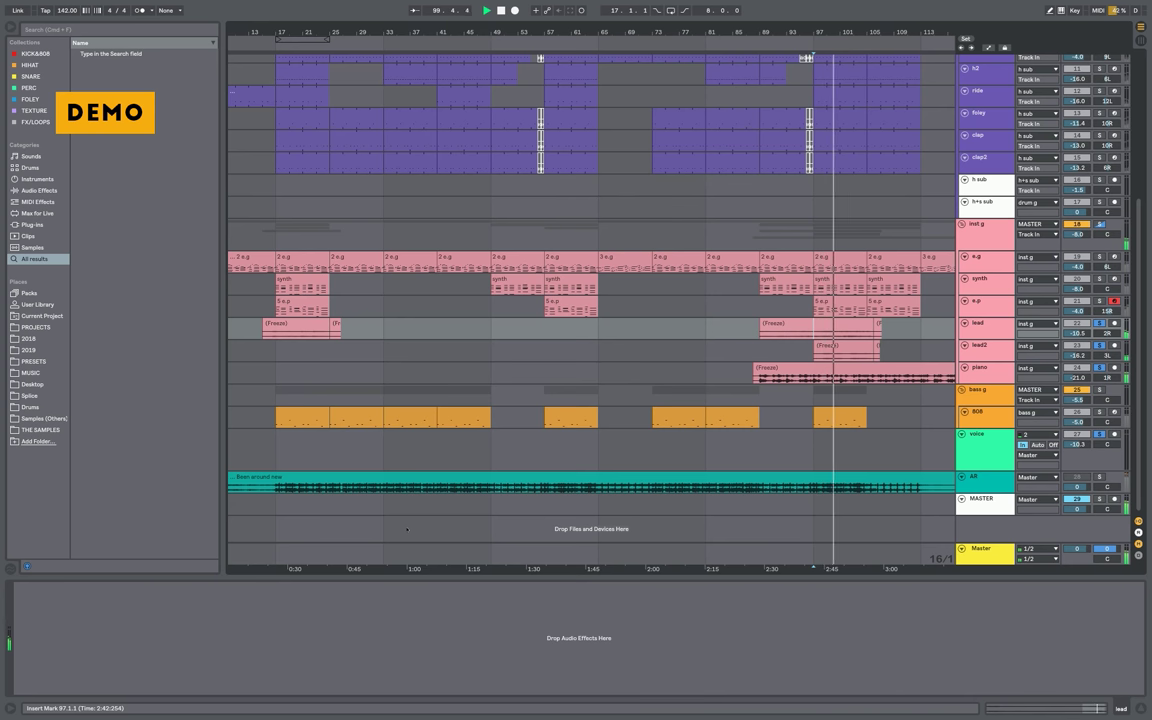
pyautogui.press('space')
pyautogui.press('-')
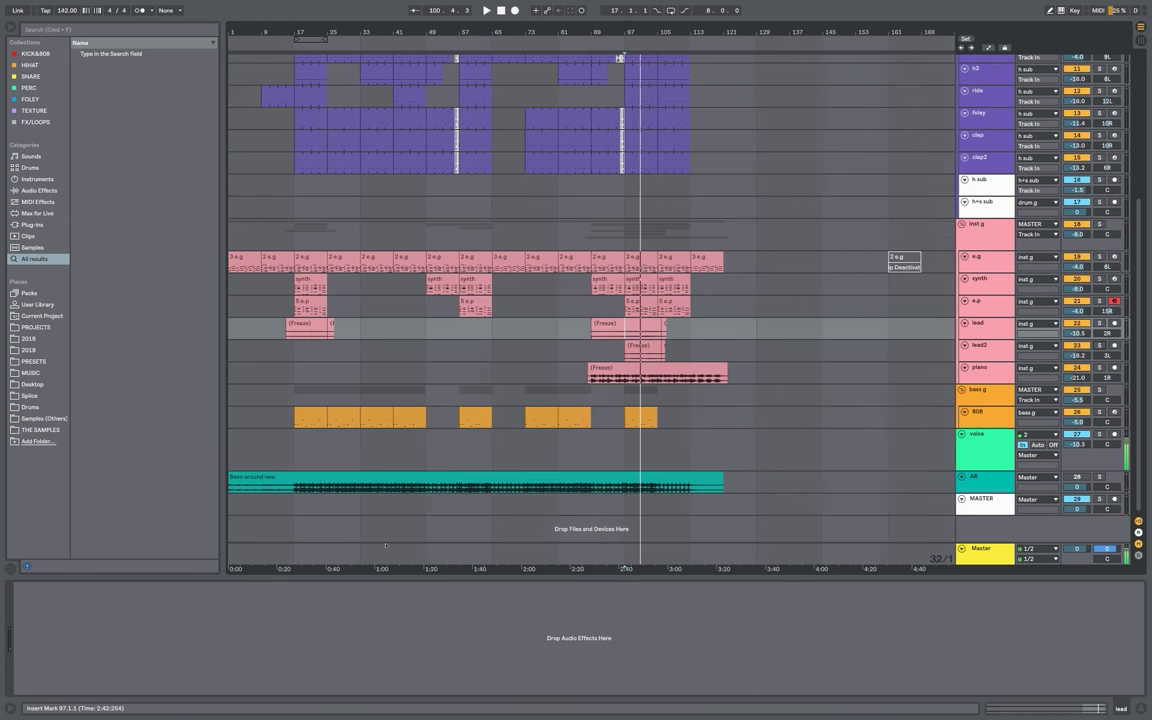